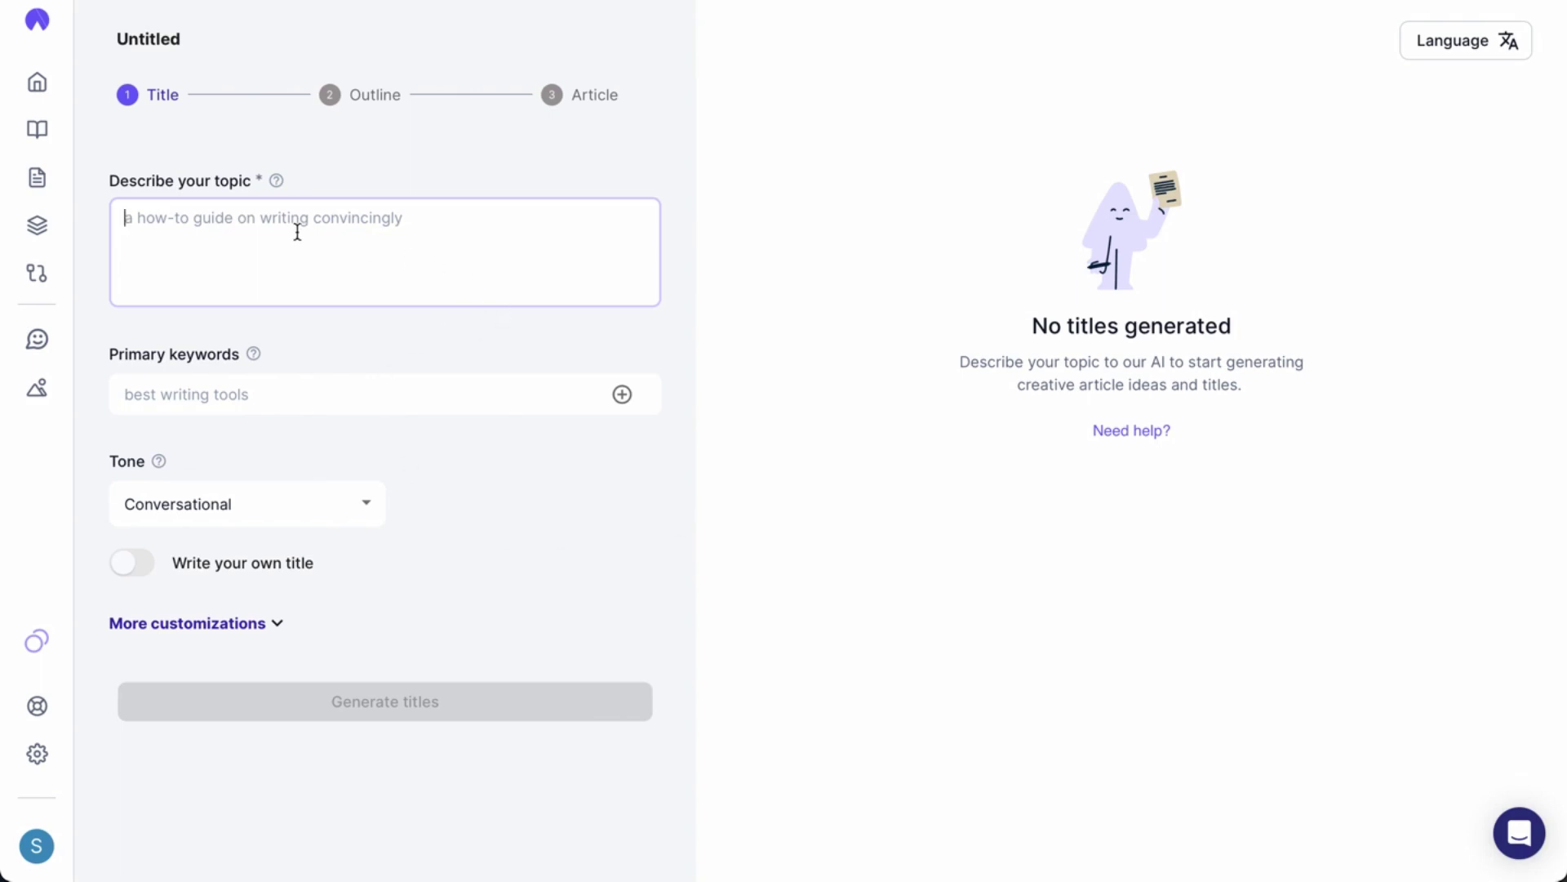
# - Paste the topic description and trim its opening words to 'how to care for…'
pyautogui.write('on how to care for an alocasia')
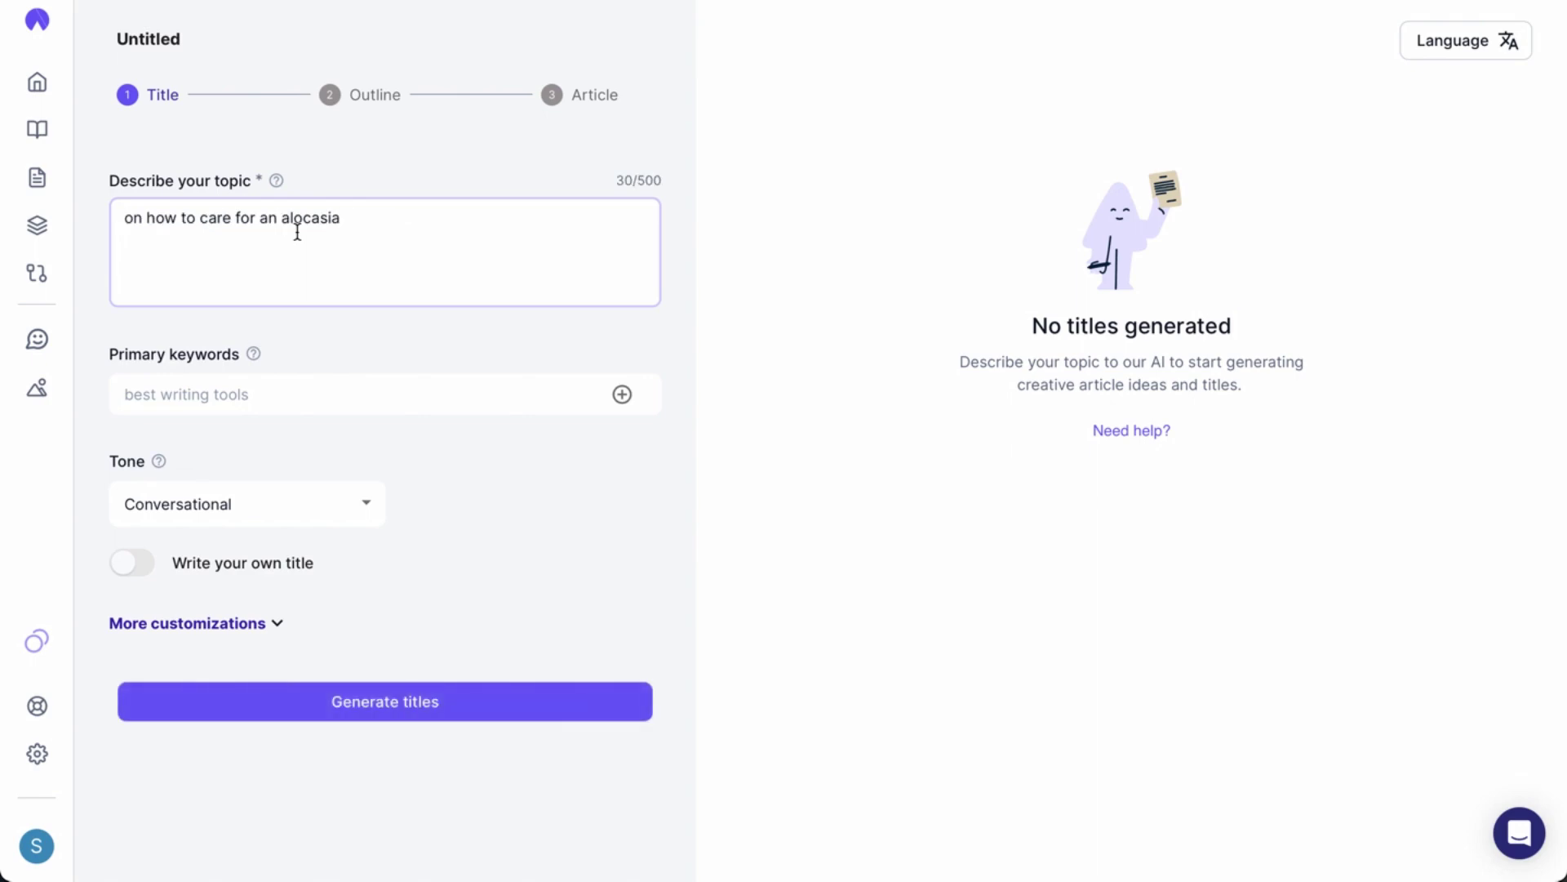
pyautogui.press('Home')
pyautogui.write('a gui')
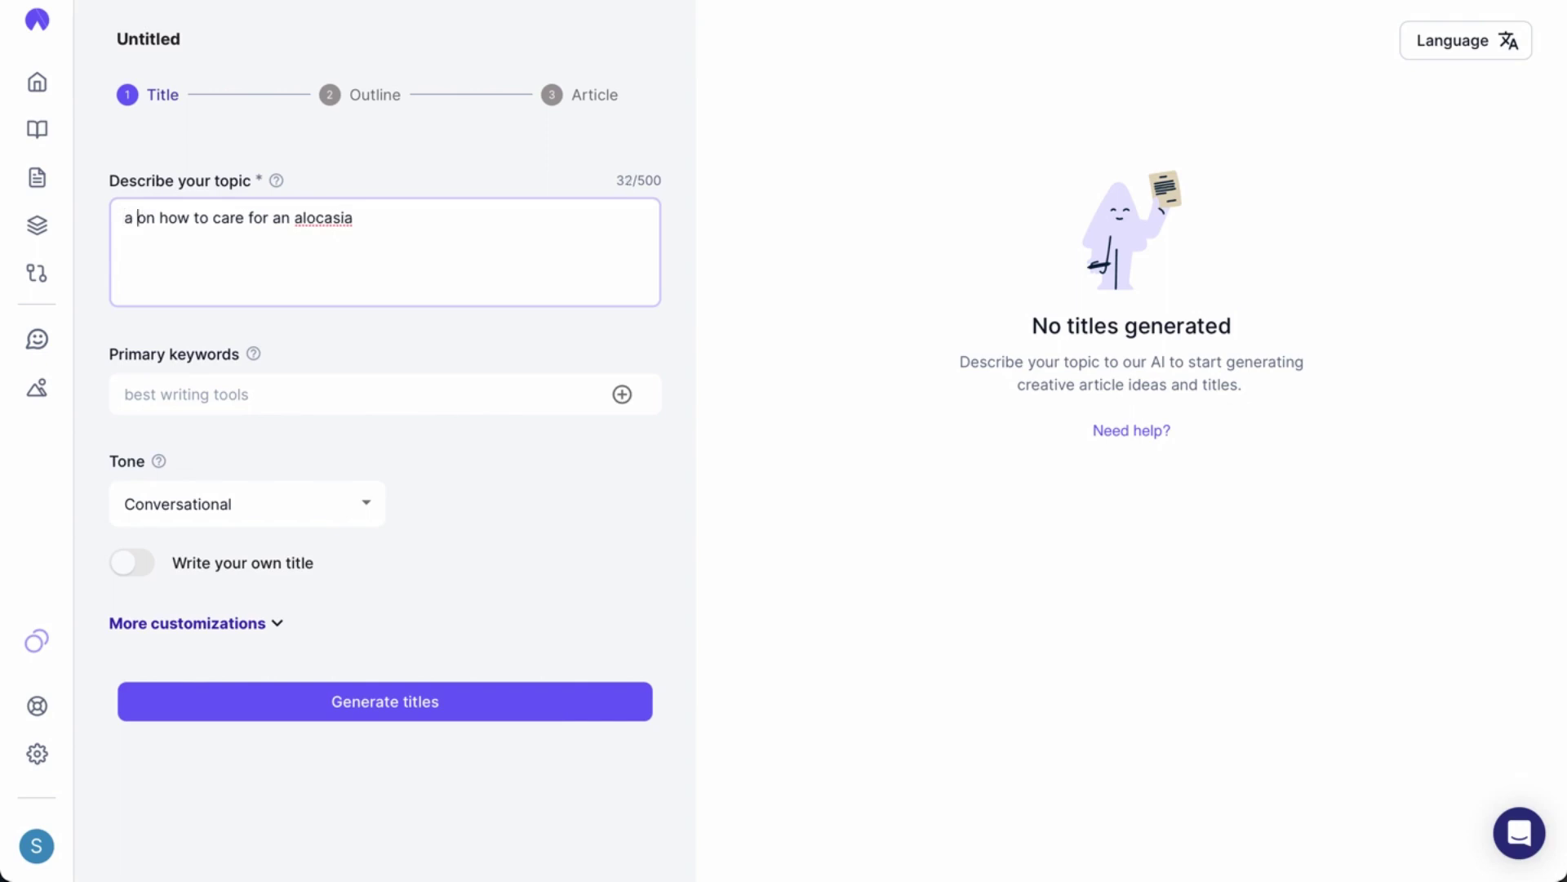
pyautogui.press('BackSpace')
pyautogui.press('BackSpace')
pyautogui.press('BackSpace')
pyautogui.write('detailed guide')
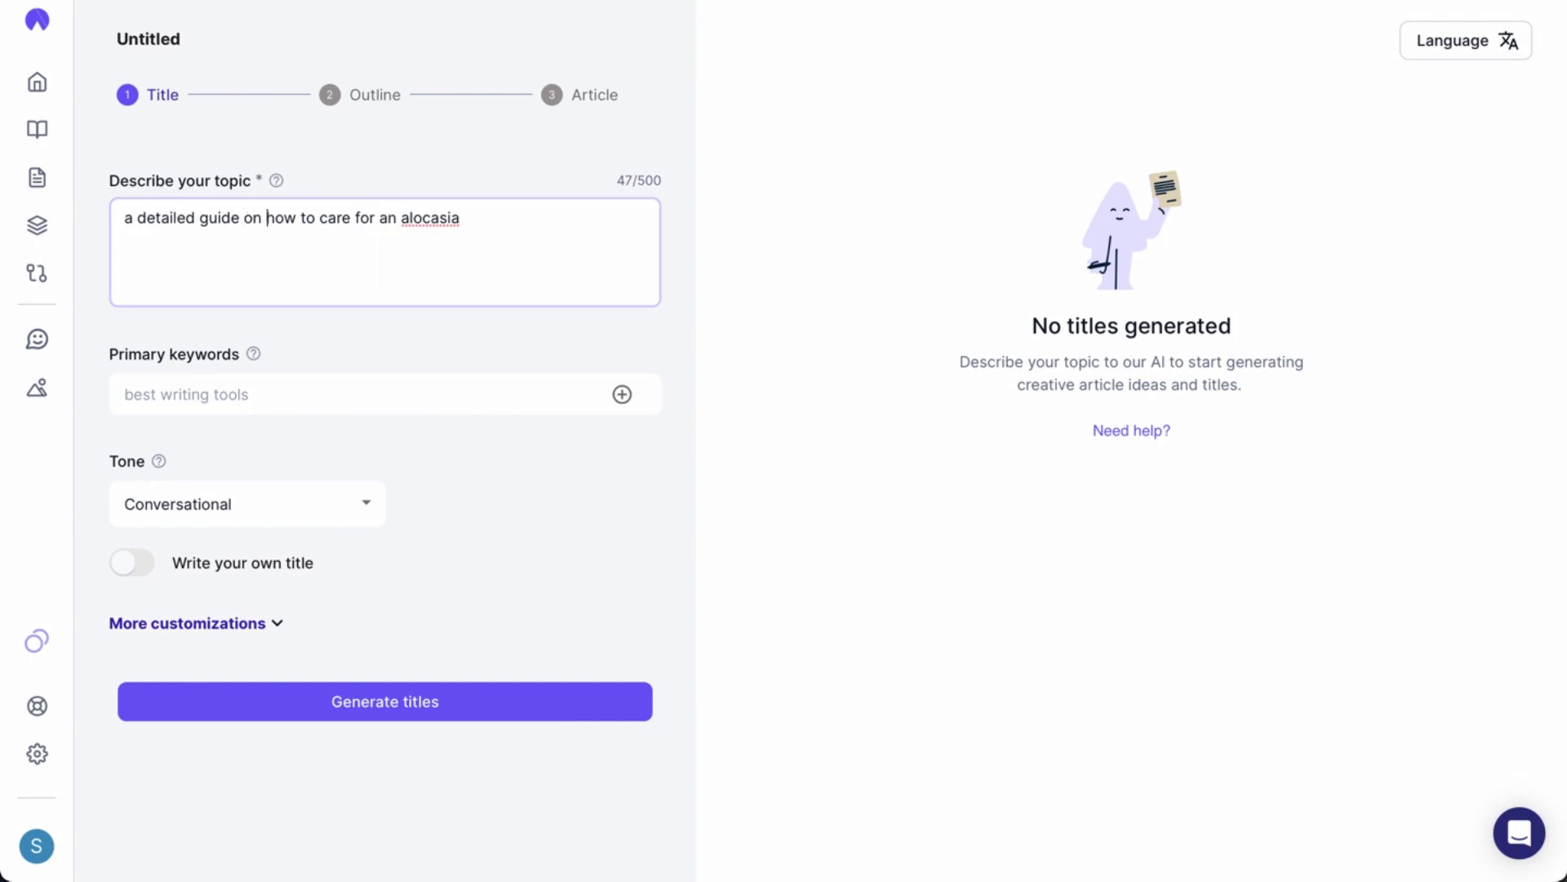
pyautogui.hotkey('shift', 'Home')
pyautogui.press('BackSpace')
pyautogui.write('a listicl')
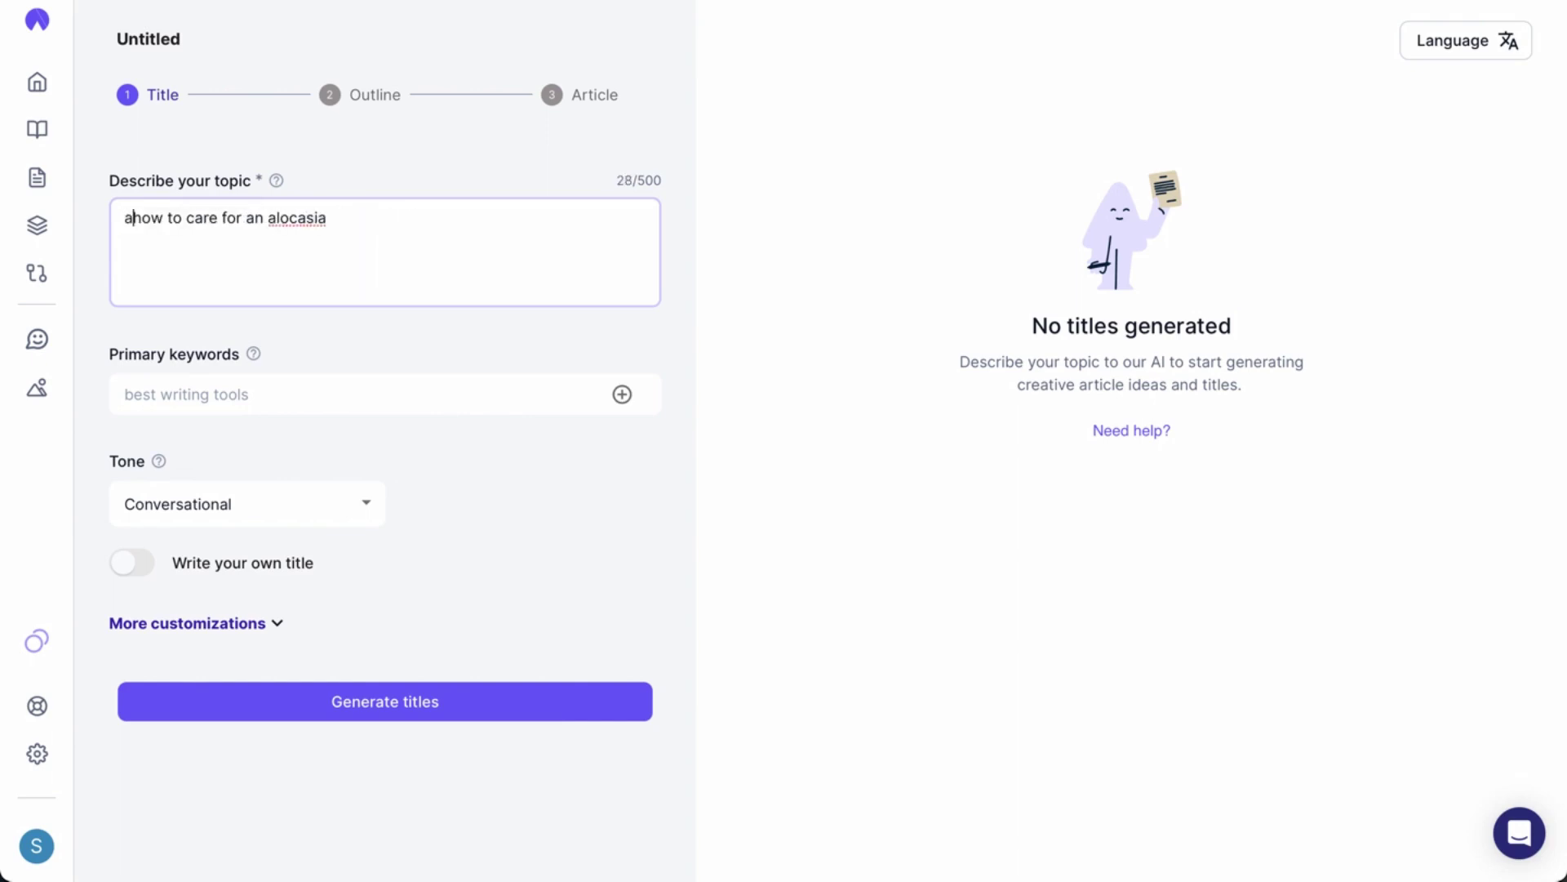
pyautogui.write('e of 10 tips ')
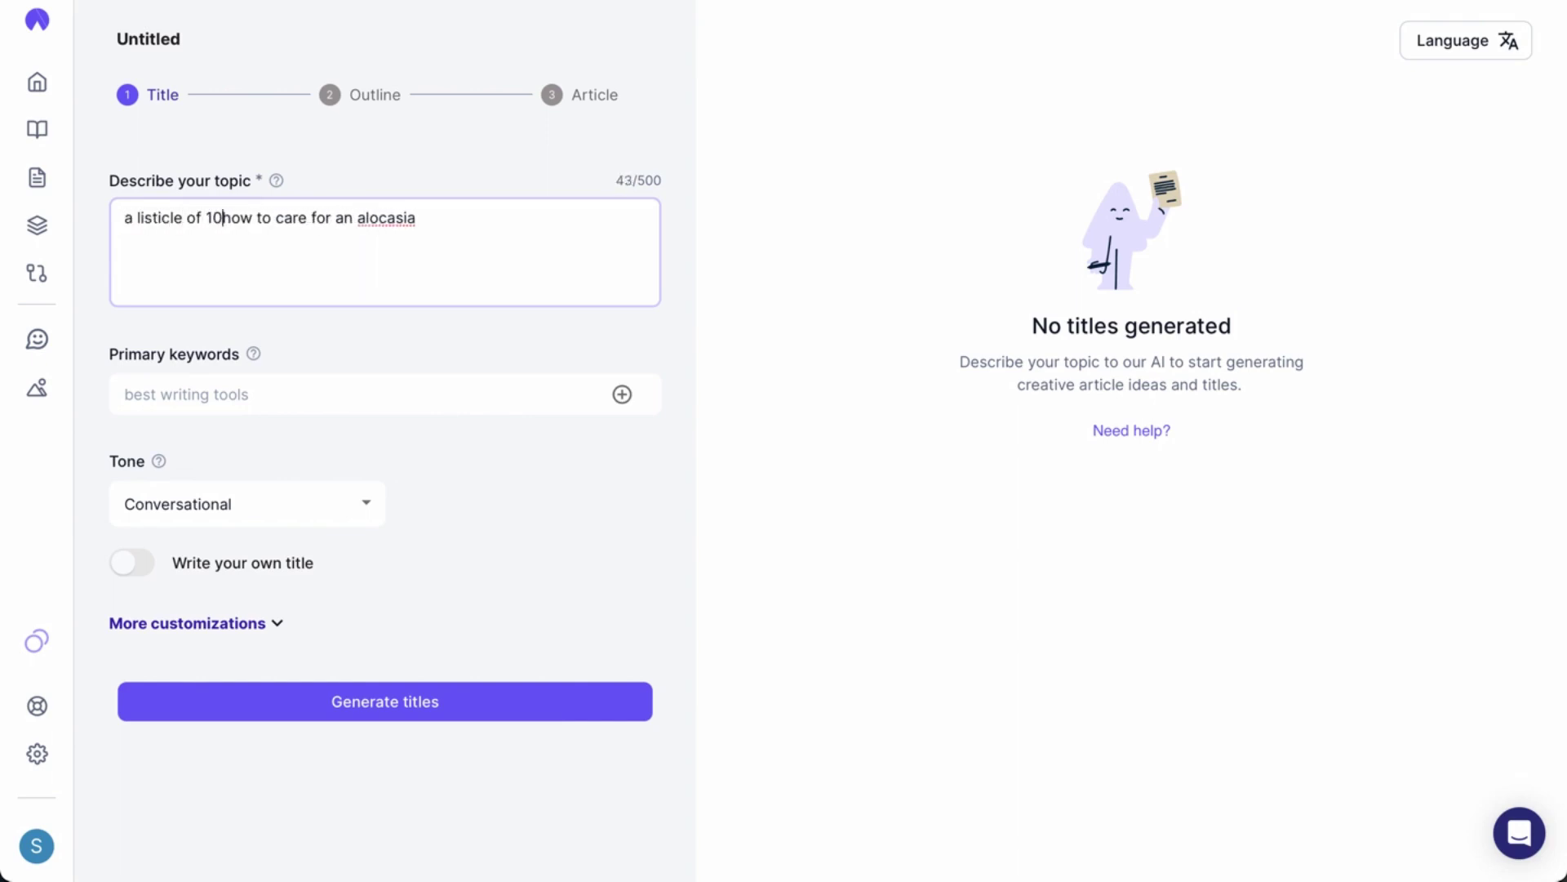
pyautogui.write('on')
pyautogui.press('End')
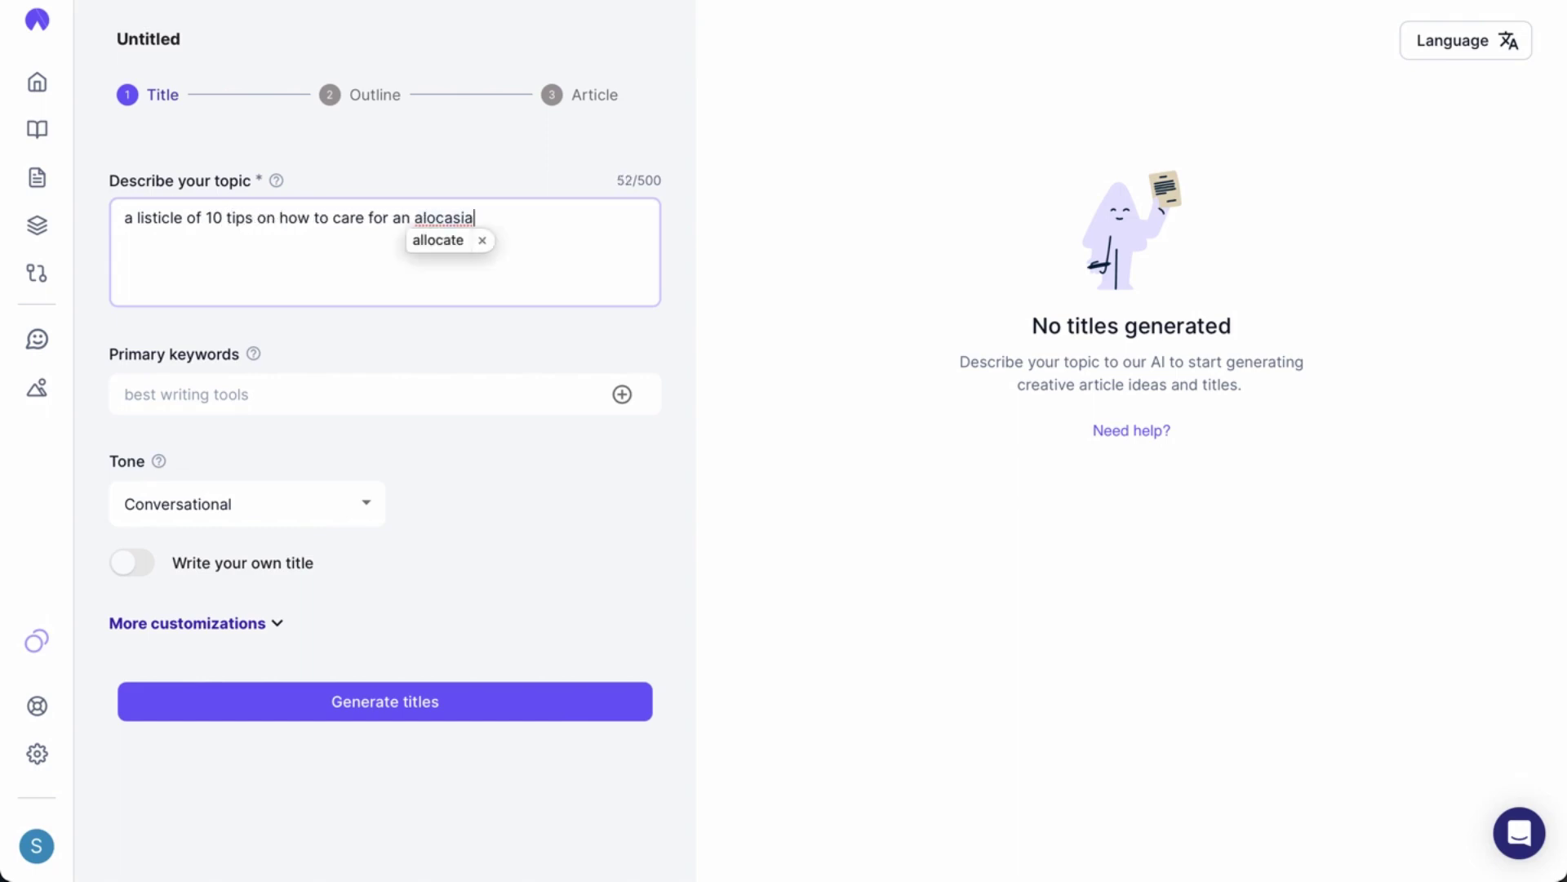
pyautogui.write(': ')
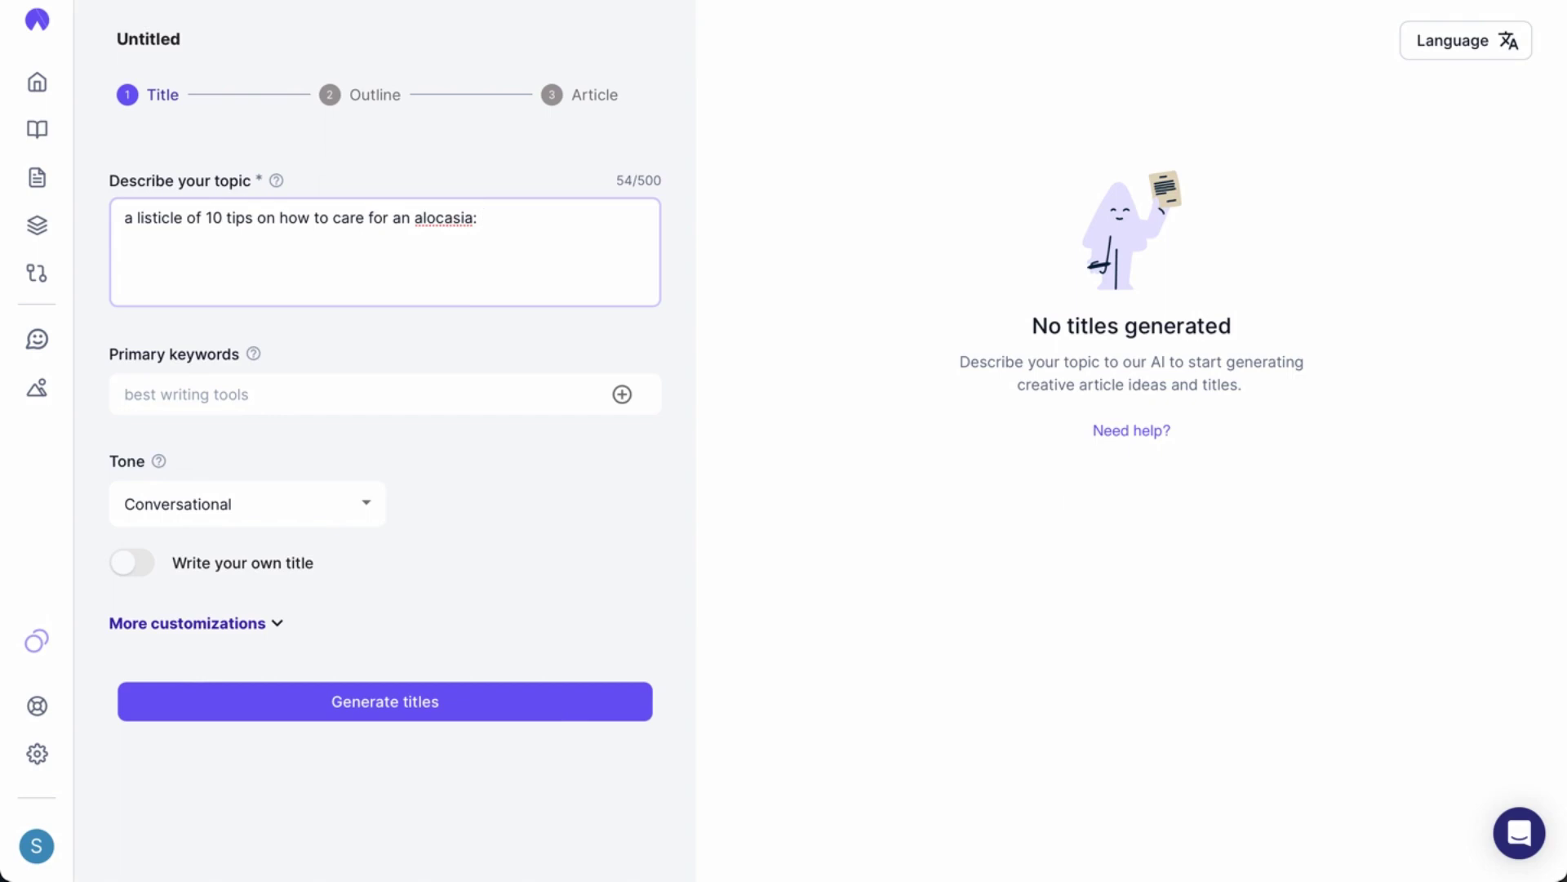
pyautogui.write('include these ')
pyautogui.write('following')
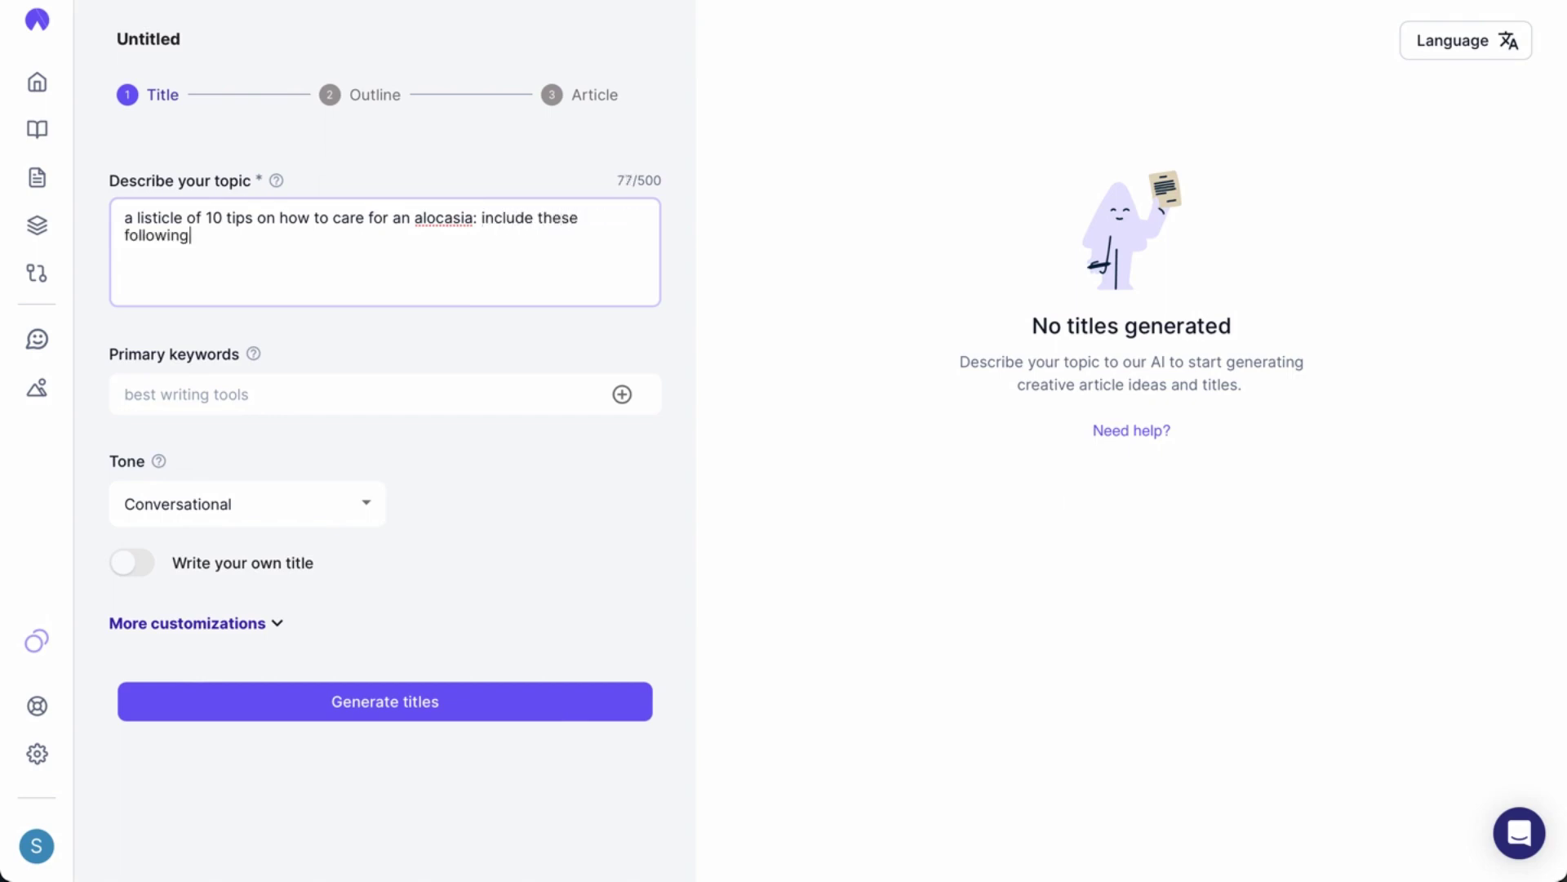
pyautogui.write(' points:')
# - Add the numbered-points line, strip the listicle wording, and accept the 'alocasia' spelling
pyautogui.press('Return')
pyautogui.write('1.')
pyautogui.click(265, 219)
pyautogui.hotkey('shift', 'Home')
pyautogui.press('BackSpace')
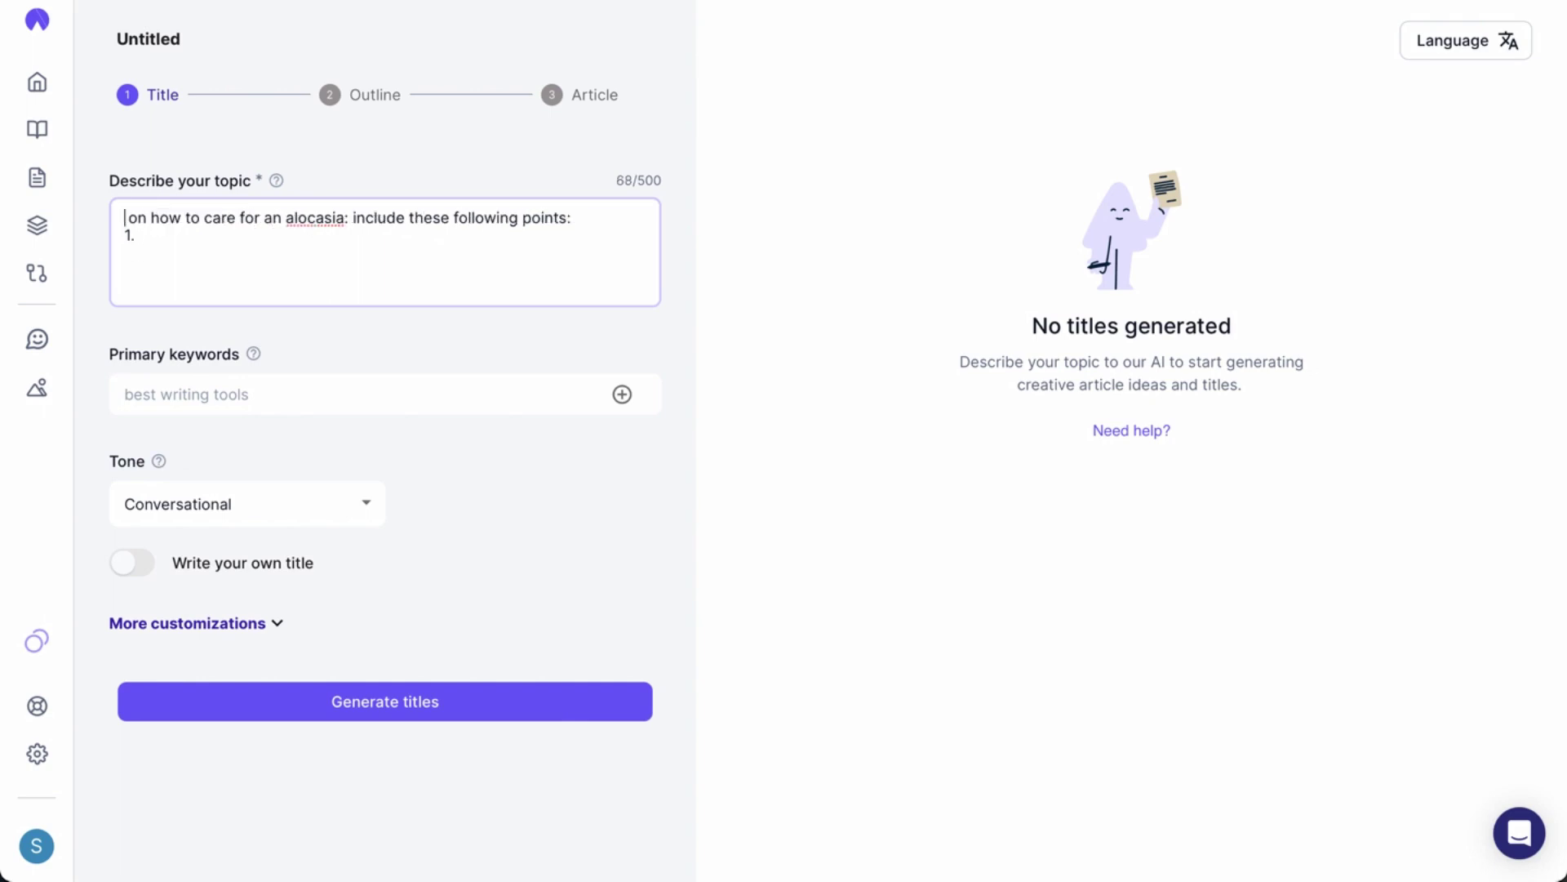
pyautogui.press('Delete')
pyautogui.press('Delete')
pyautogui.press('Delete')
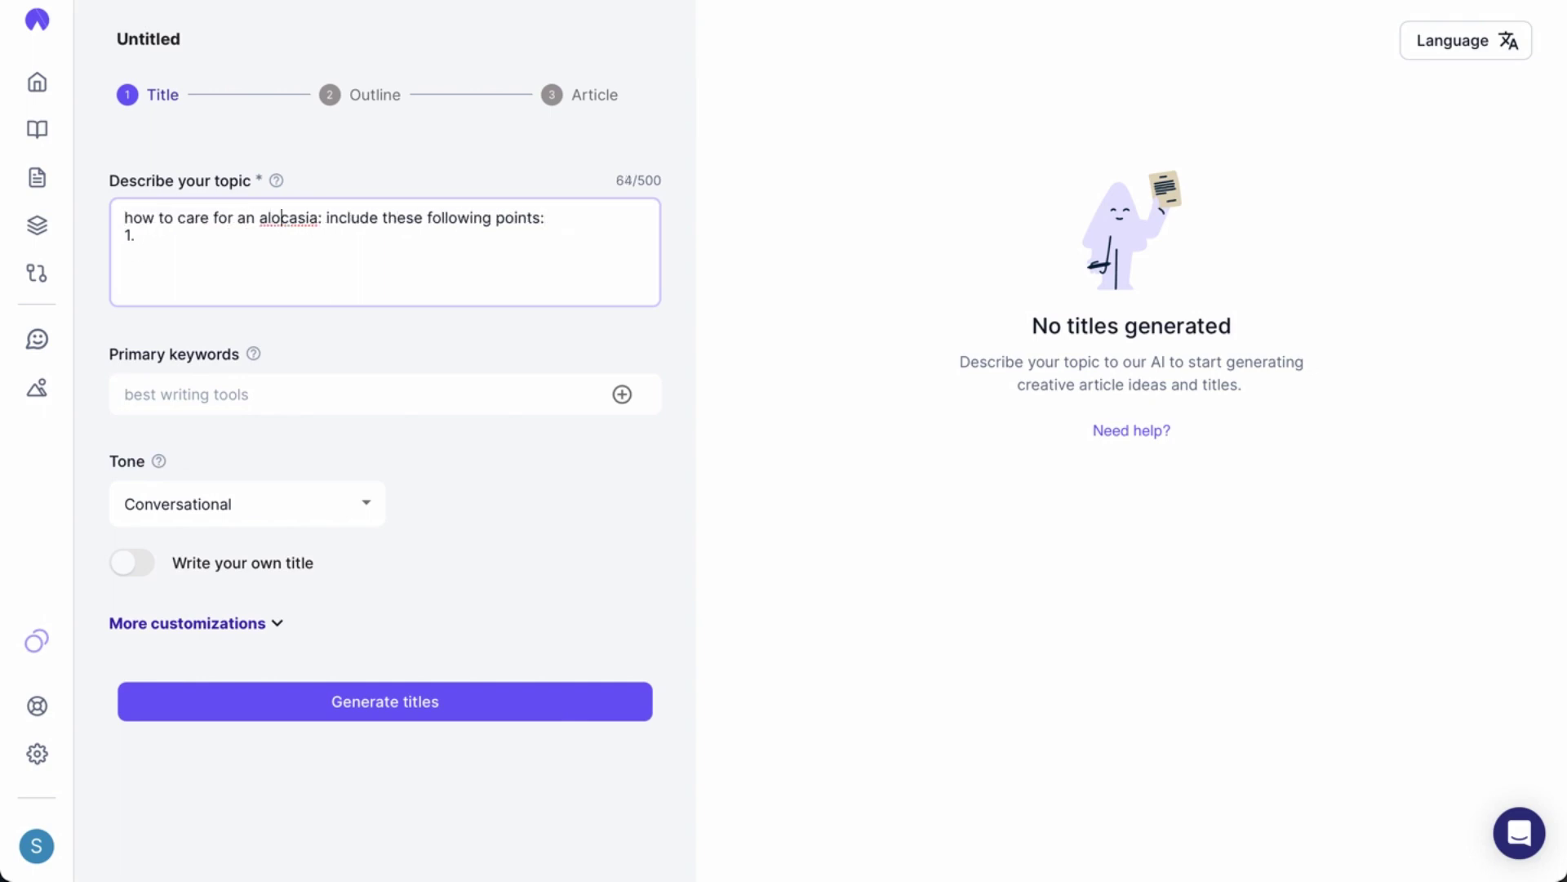
pyautogui.press('Right')
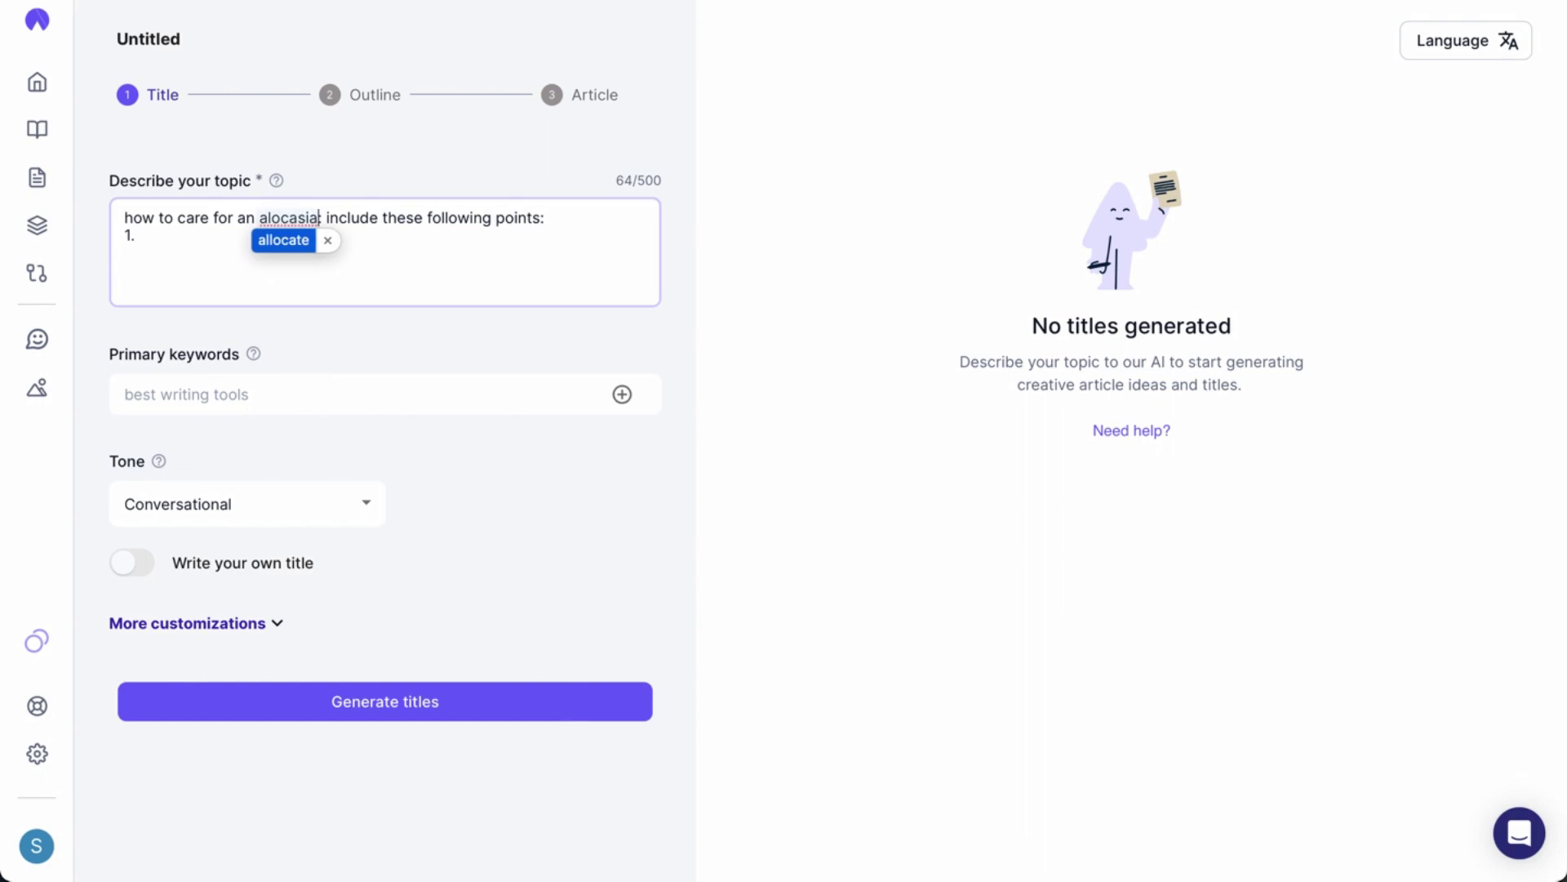
pyautogui.click(283, 239)
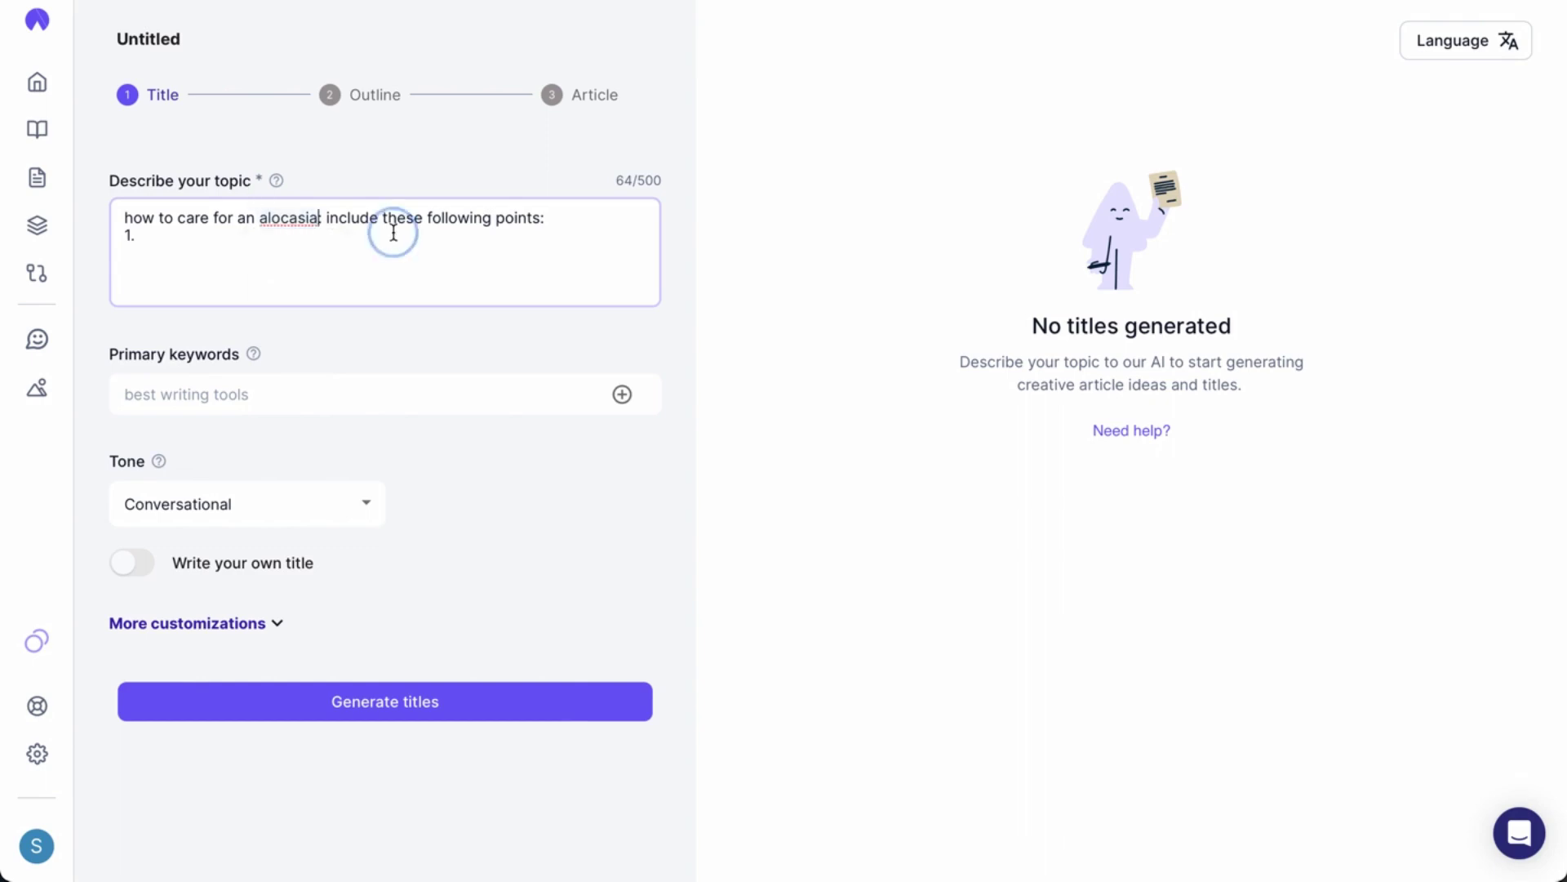
pyautogui.click(314, 217)
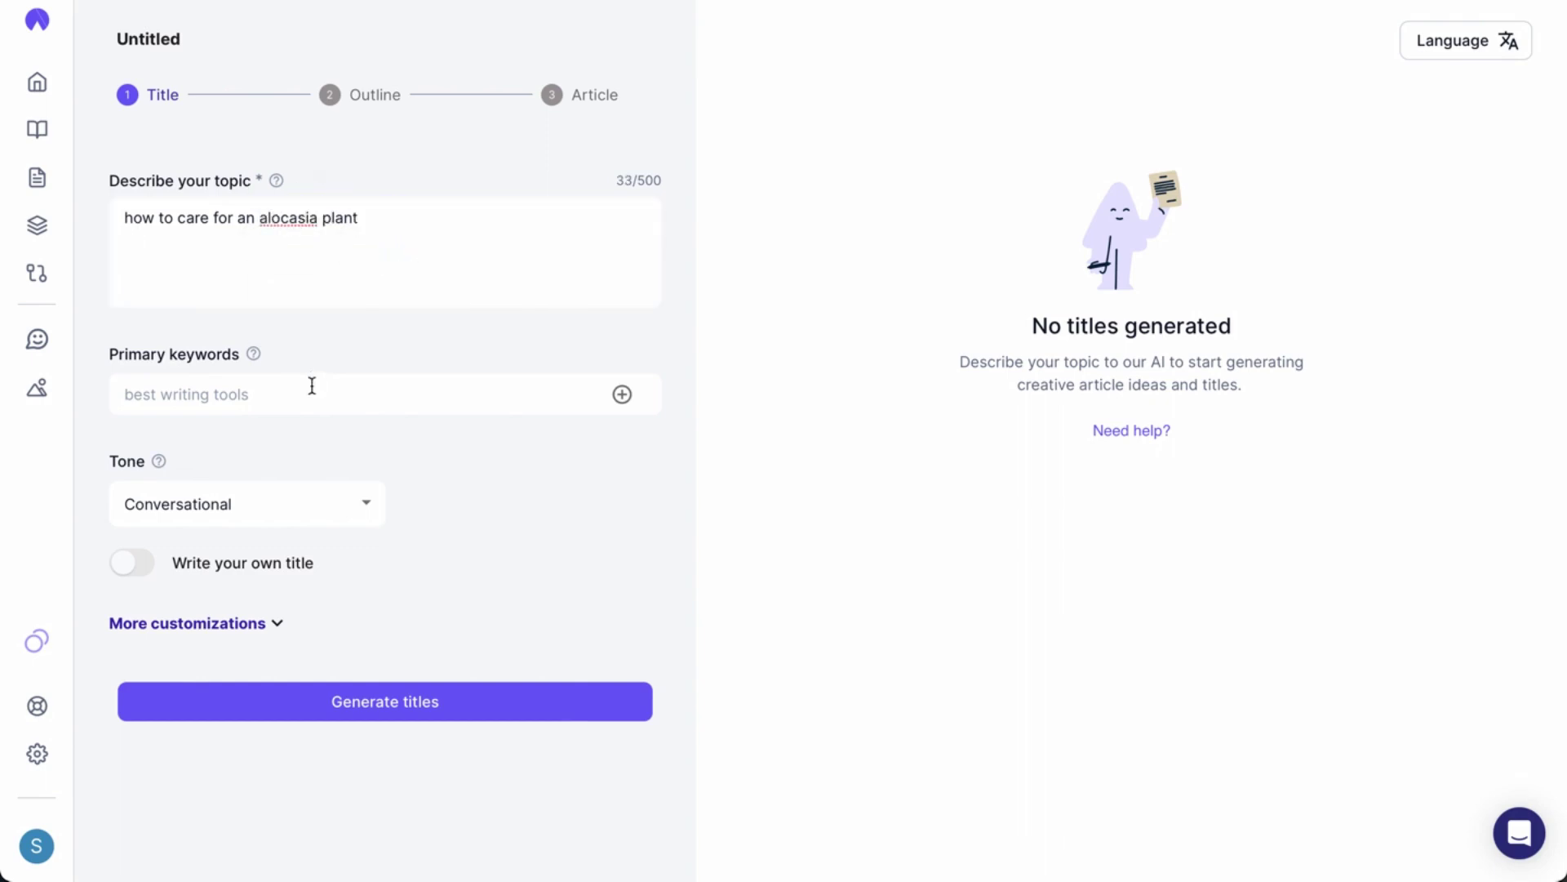
# - Add 'sunlight requirements' as a primary keyword for the alocasia care topic
pyautogui.click(312, 395)
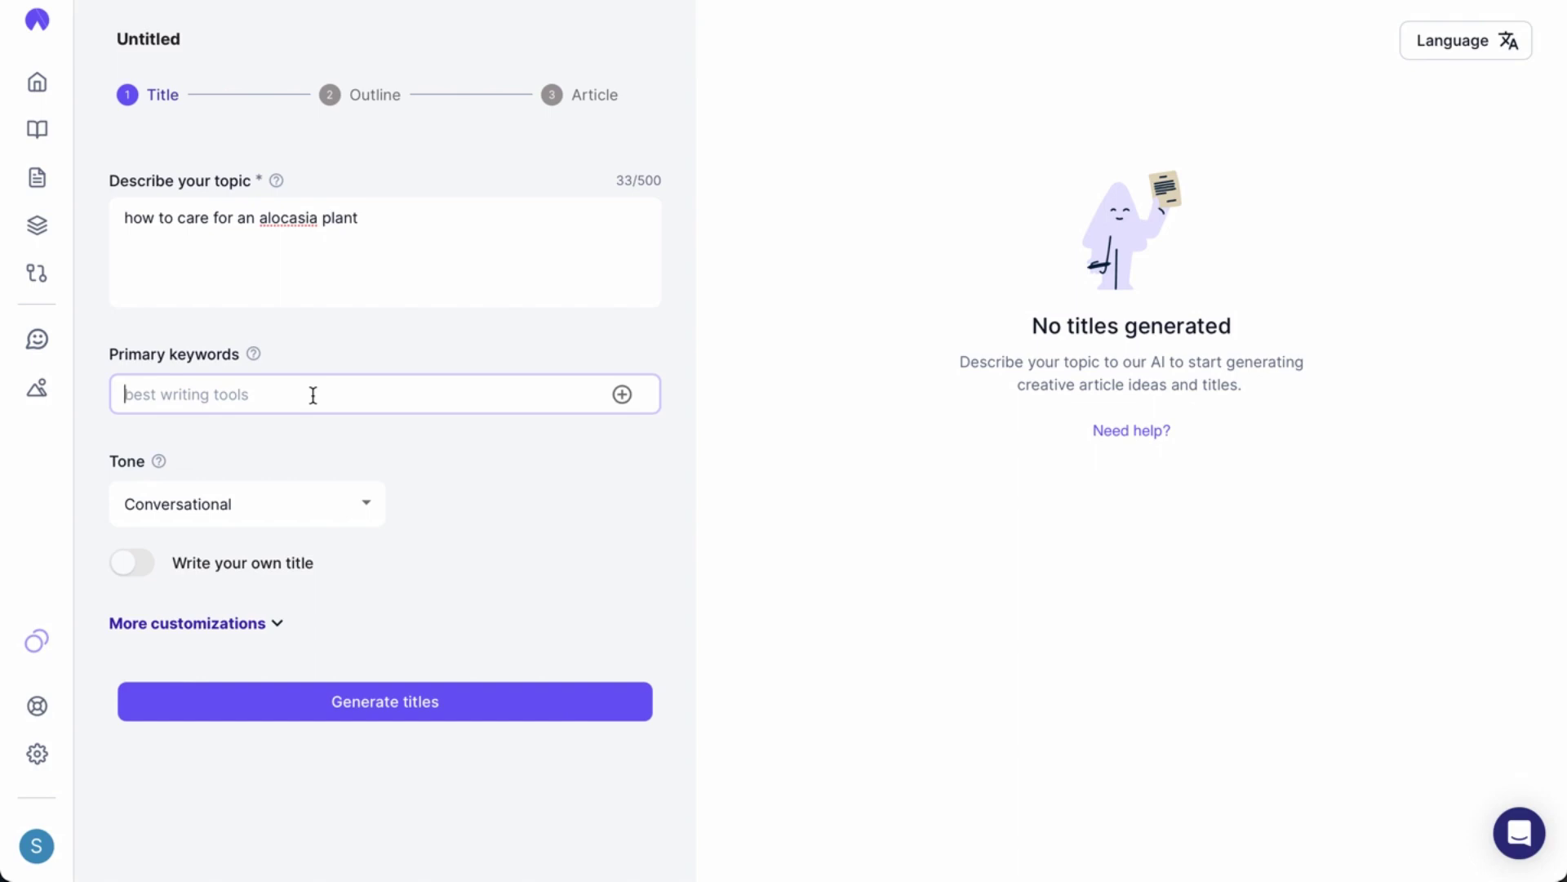
pyautogui.write('sunlight require')
pyautogui.write('ments')
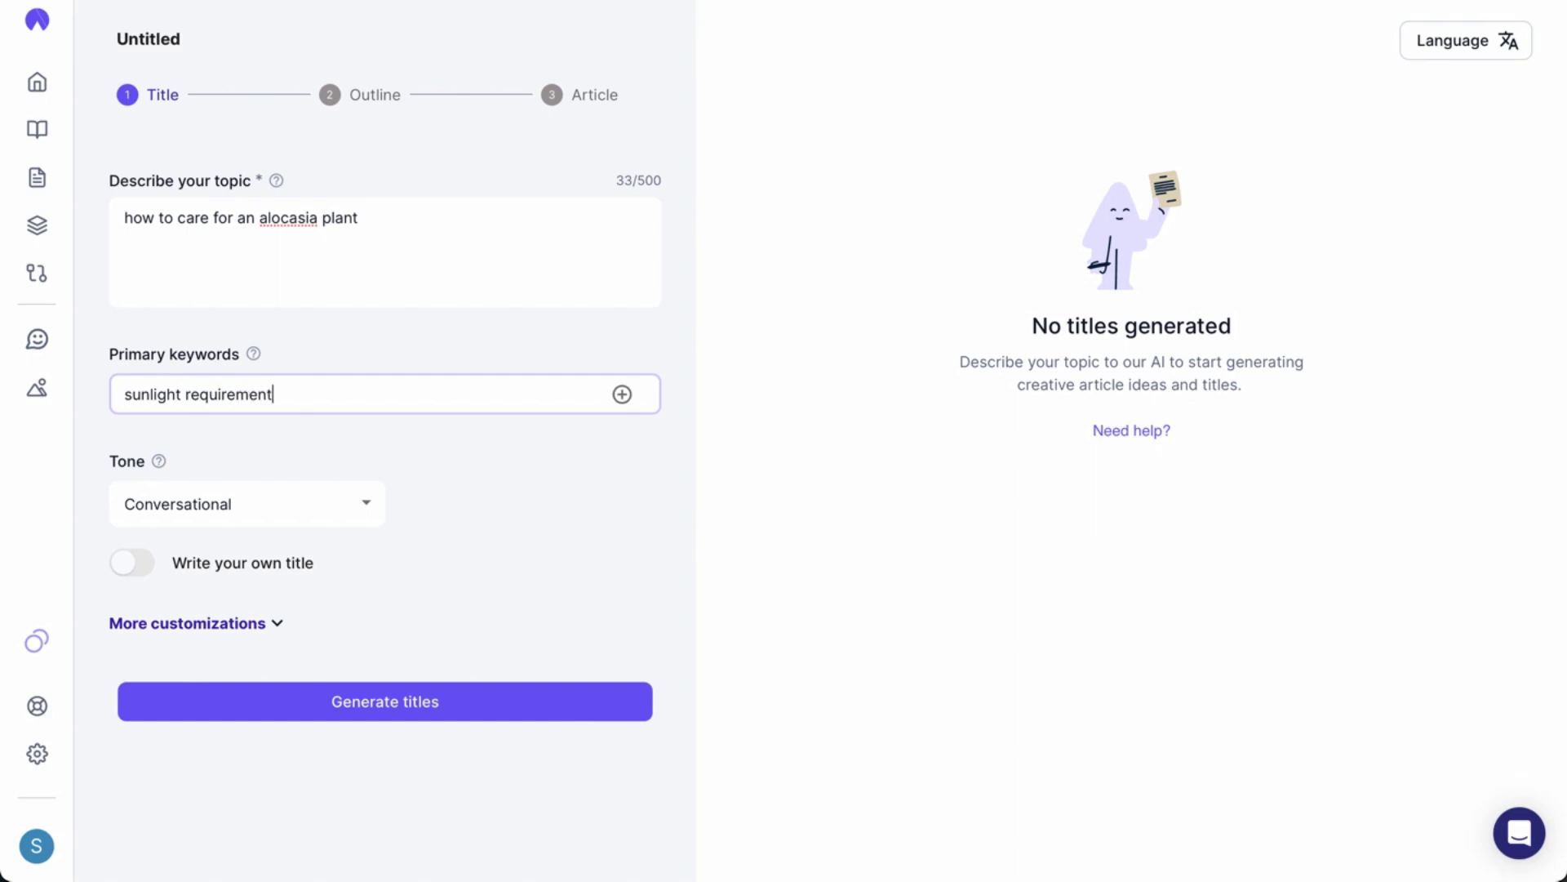
pyautogui.press('Return')
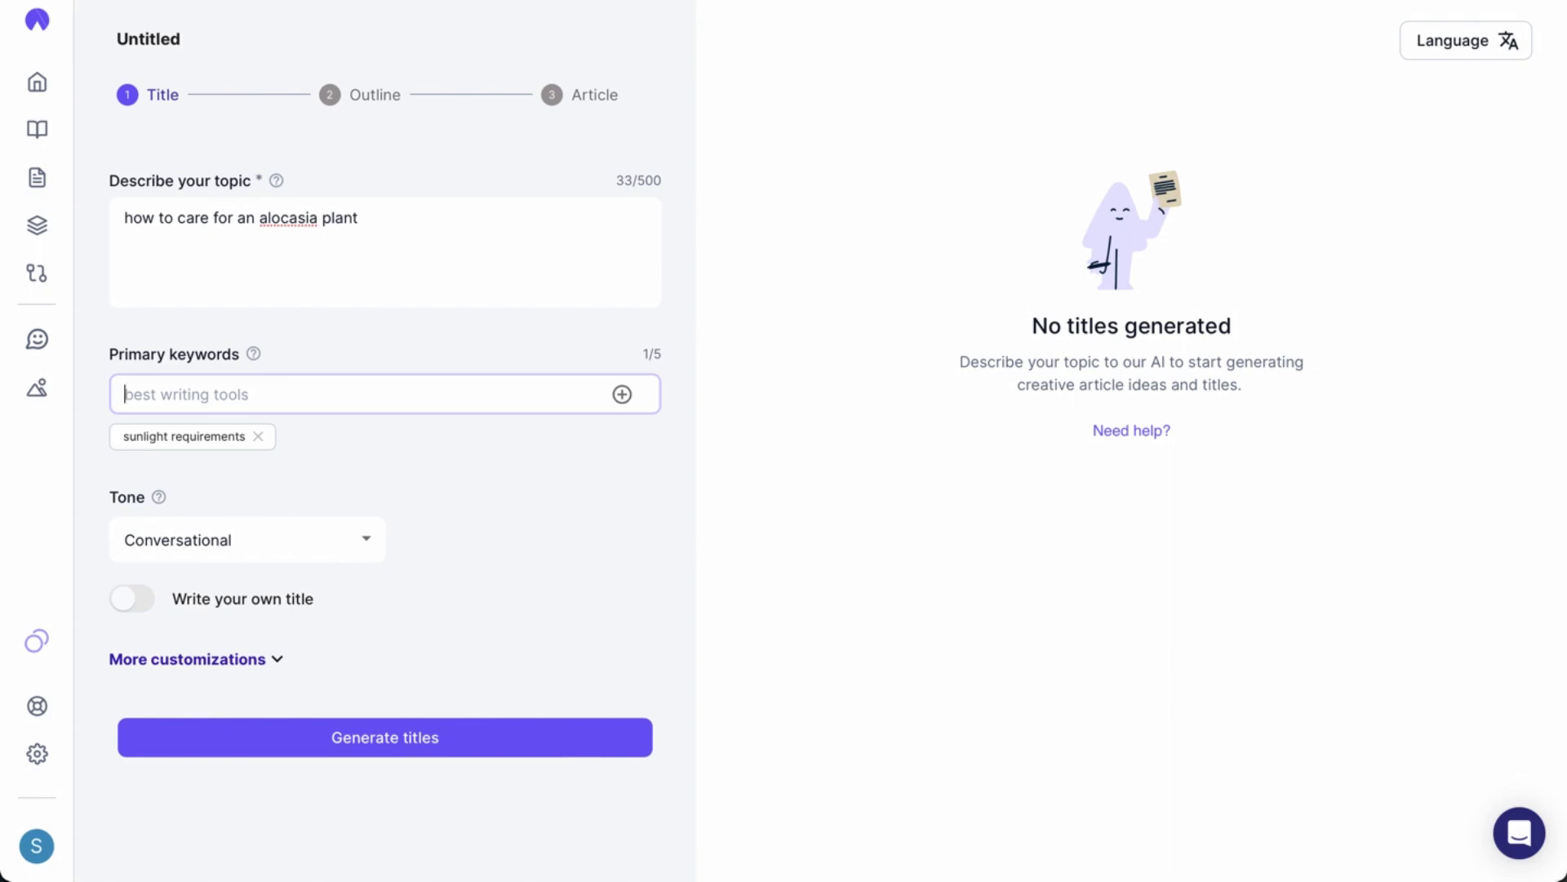
# - Leave the tone on Conversational and switch on 'Write your own title'
pyautogui.click(295, 545)
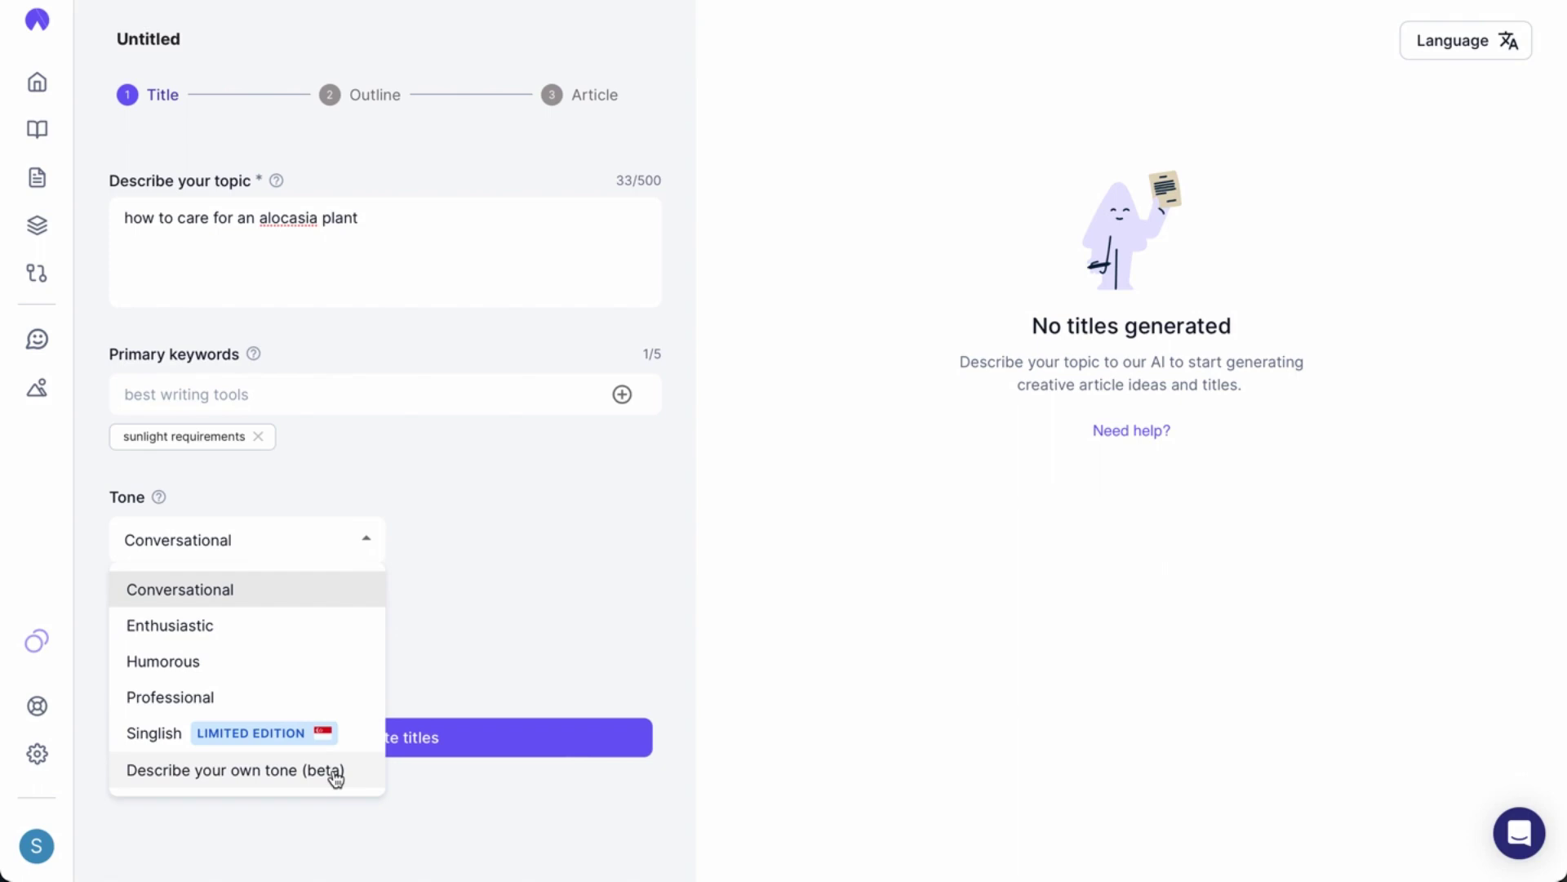
pyautogui.click(335, 536)
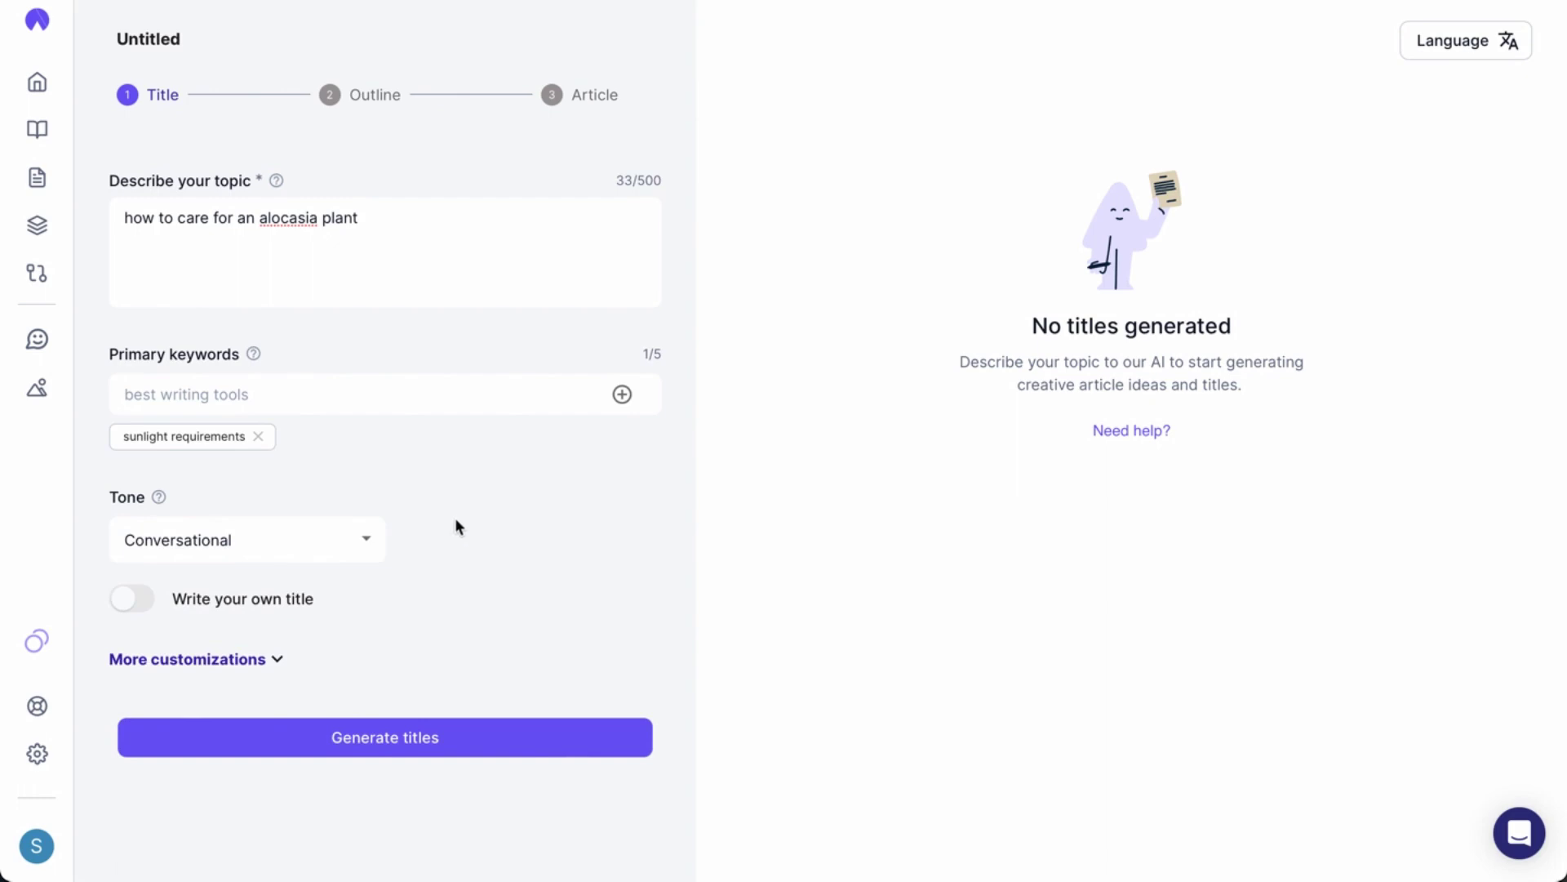
pyautogui.click(144, 601)
pyautogui.click(1094, 586)
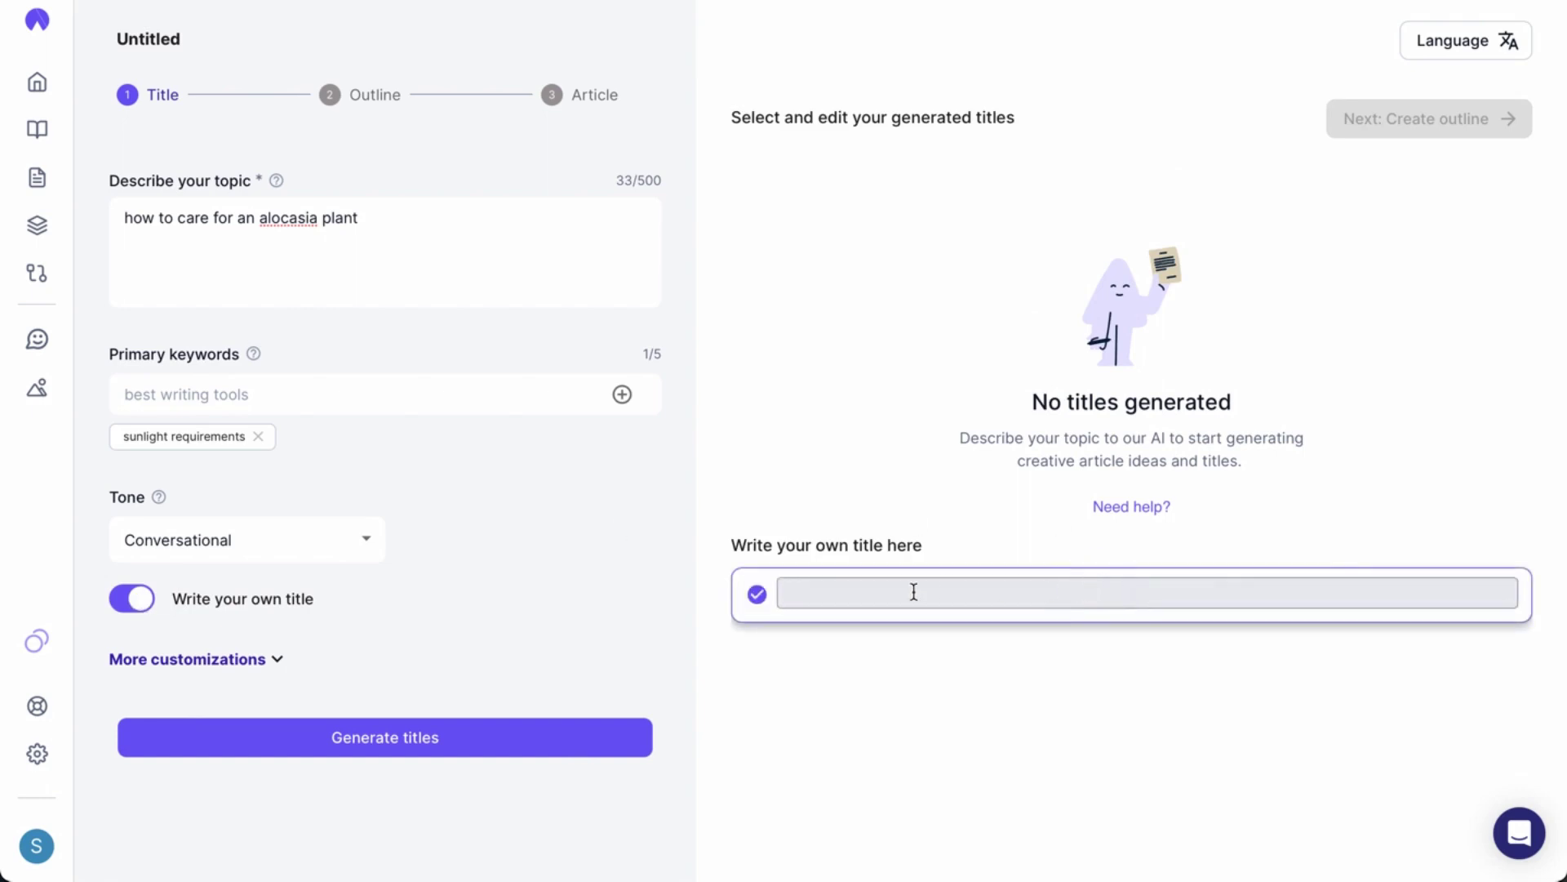
# - Generate title suggestions and remove 'Essential' from the chosen first title
pyautogui.click(132, 598)
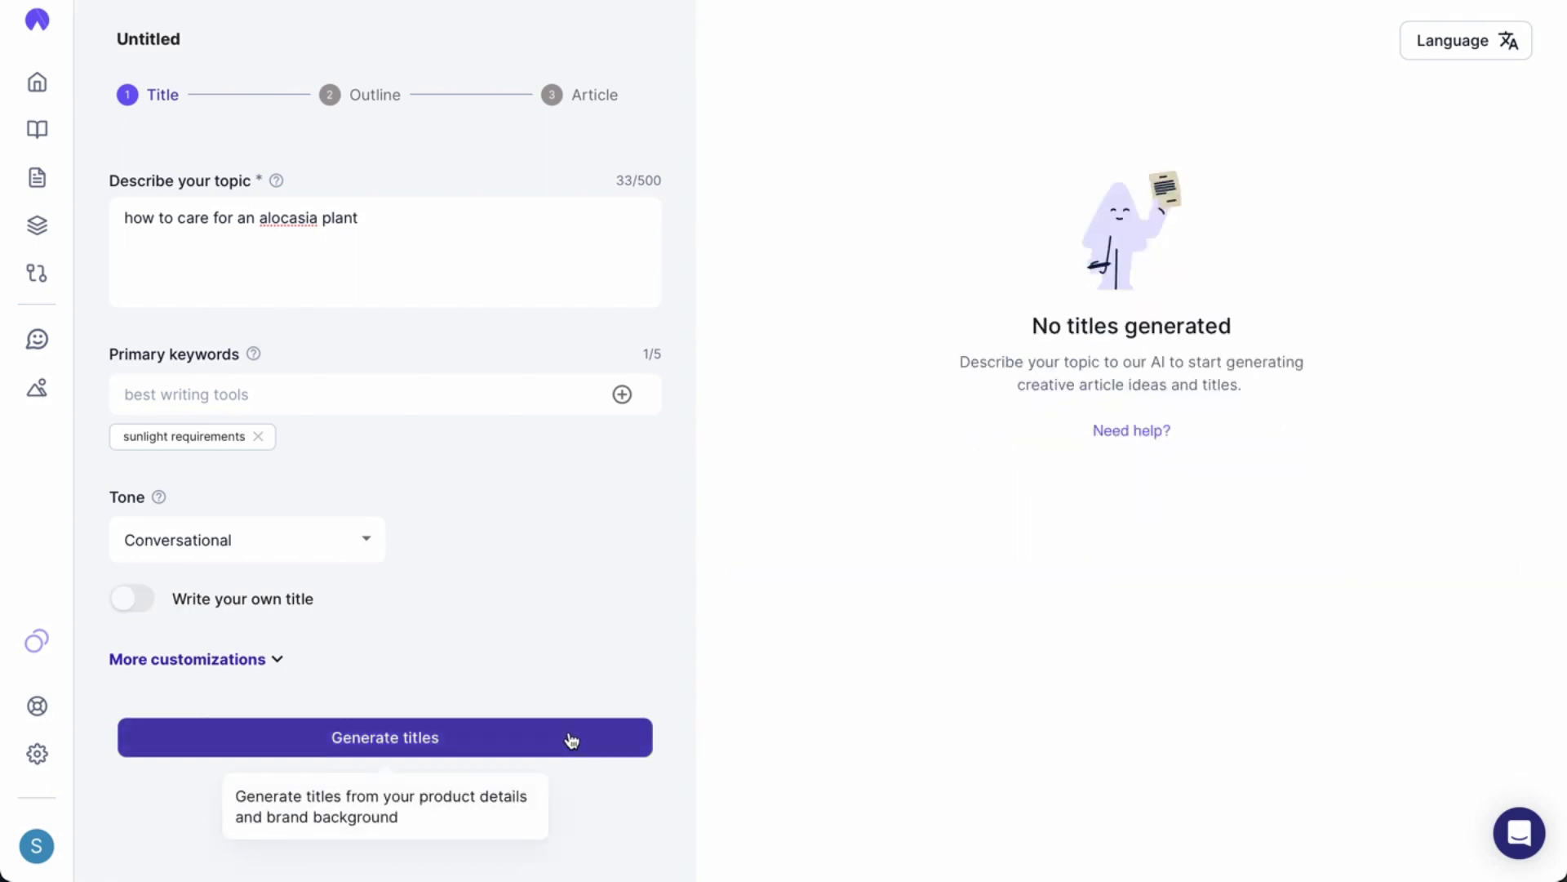
pyautogui.click(571, 740)
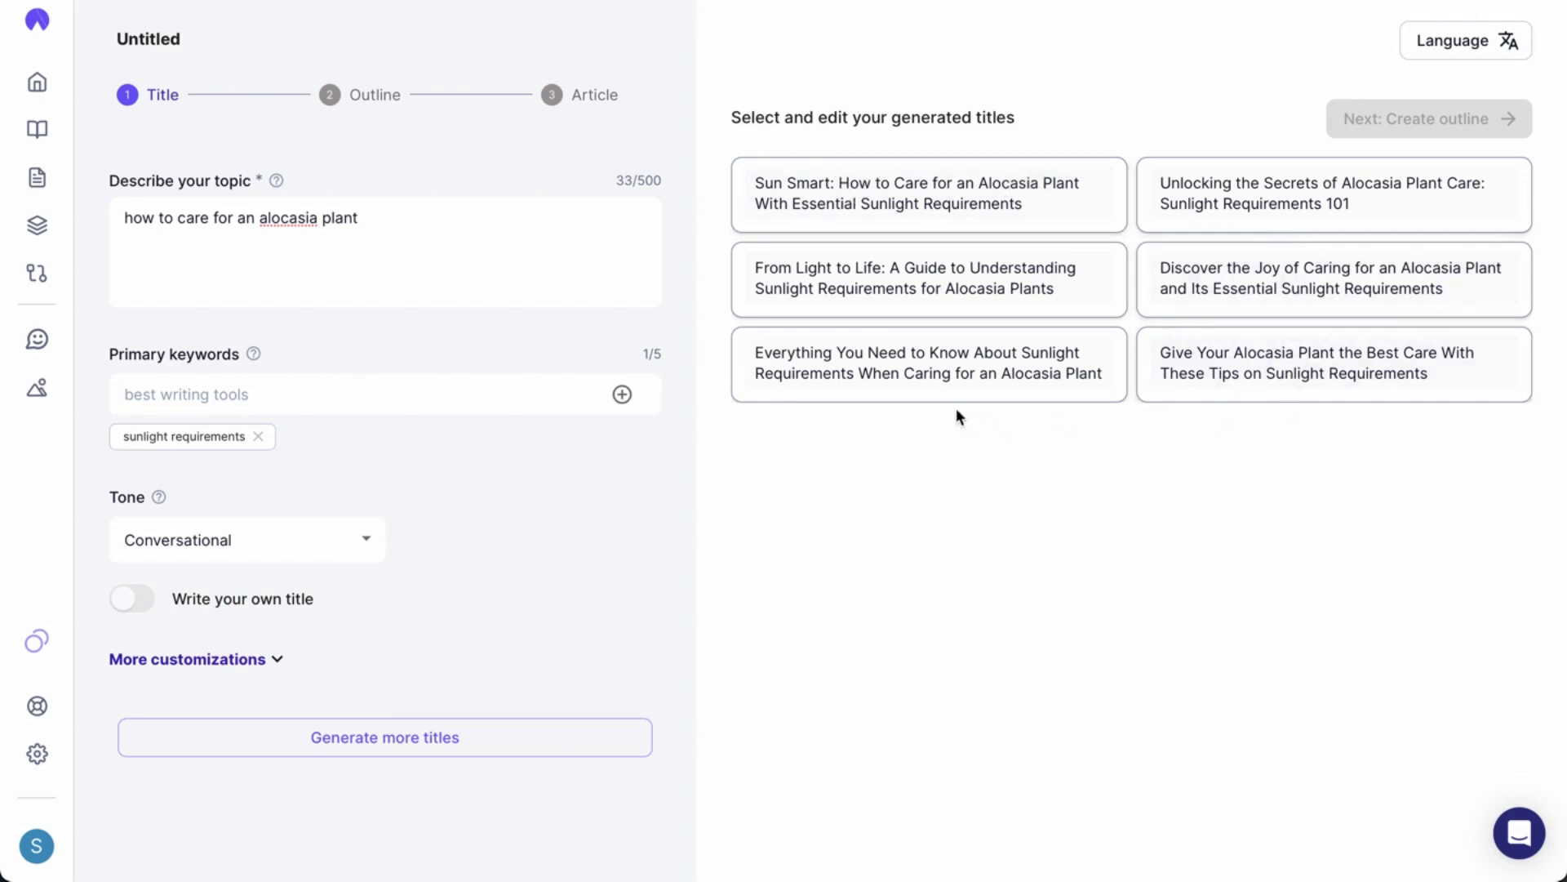
pyautogui.click(1063, 196)
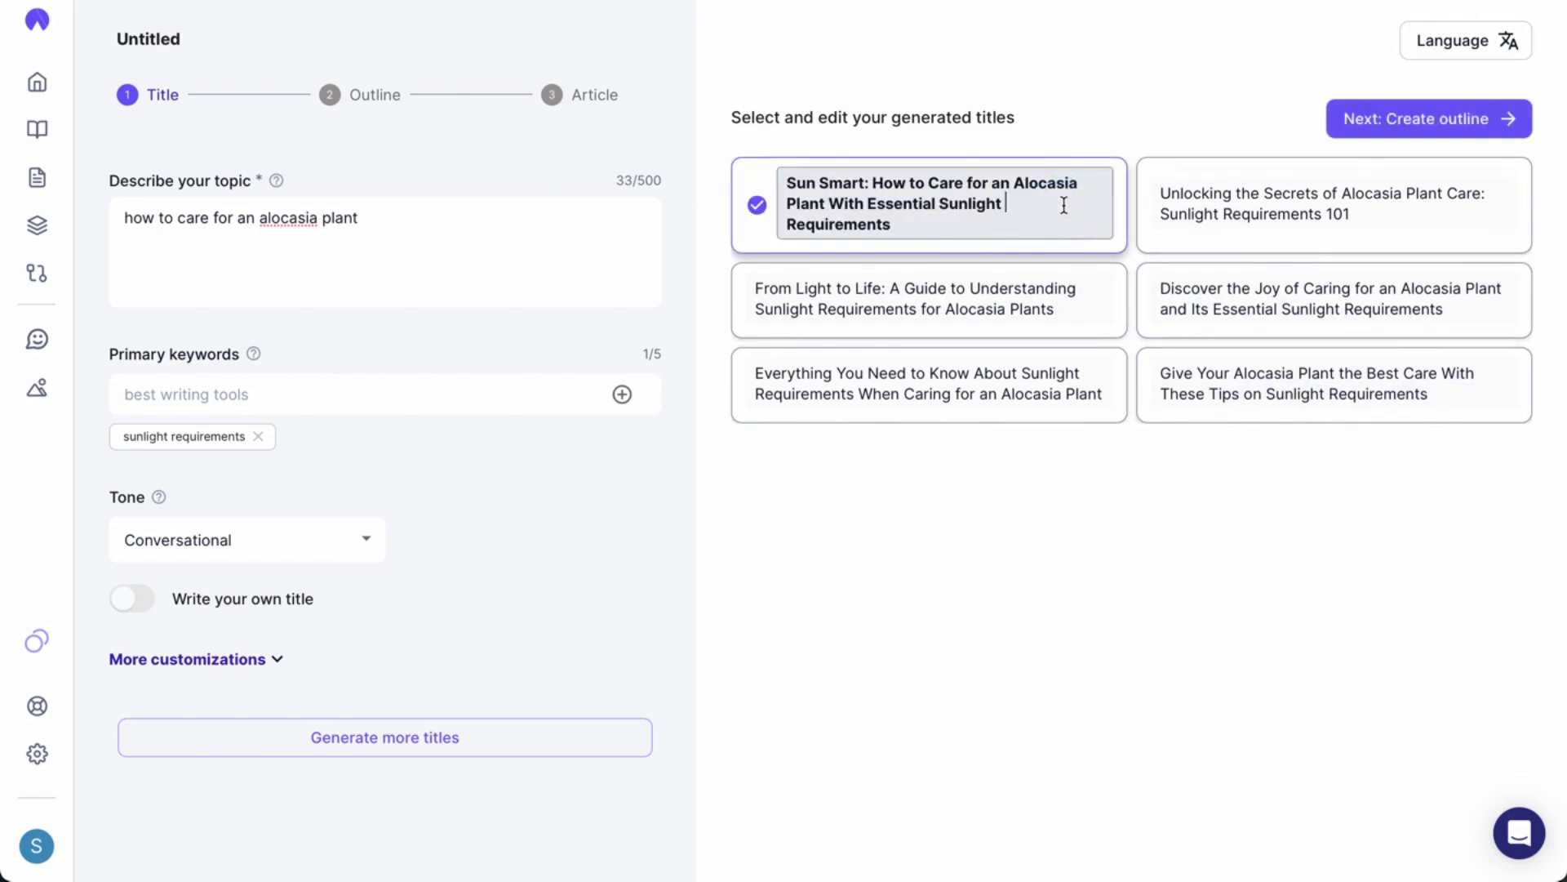
pyautogui.press('BackSpace')
pyautogui.hotkey('ctrl', 'BackSpace')
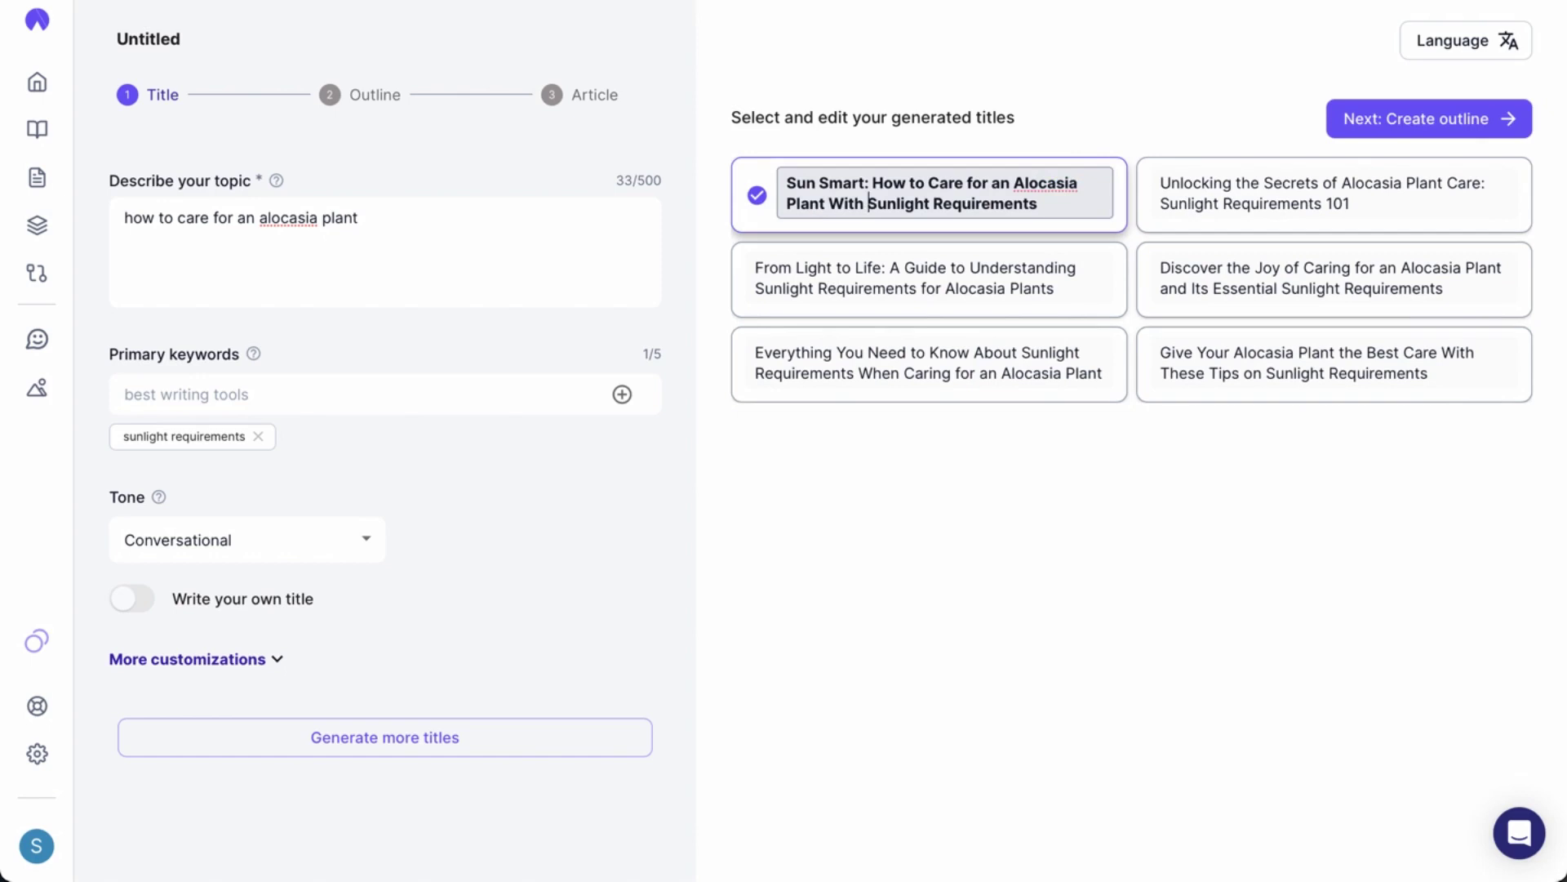
pyautogui.click(1170, 58)
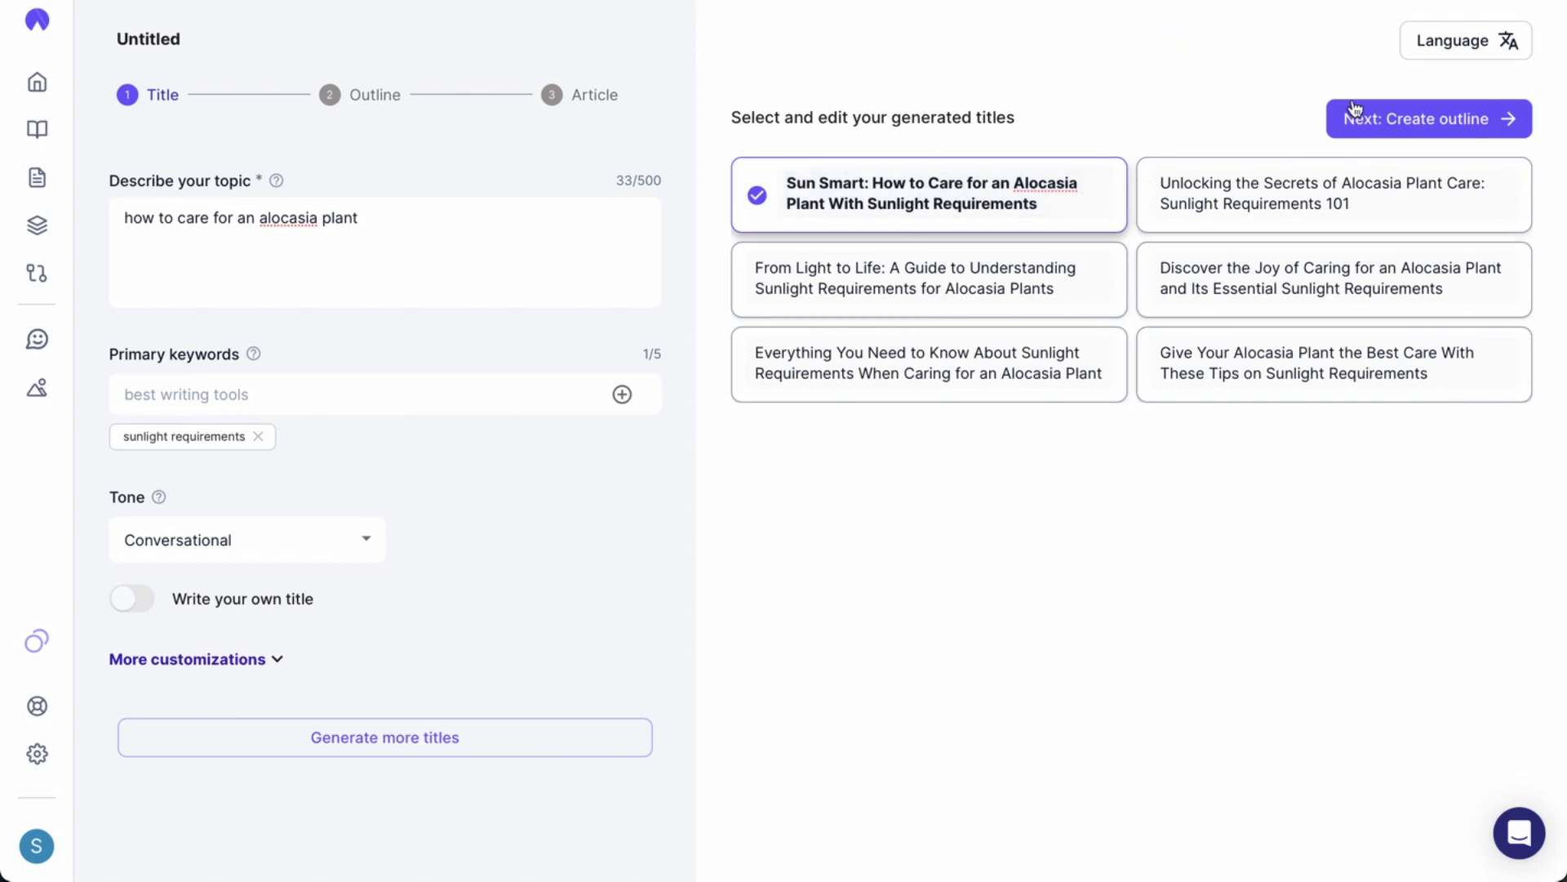
# - Create Outline 1 for the chosen title and generate a second outline
pyautogui.click(1479, 128)
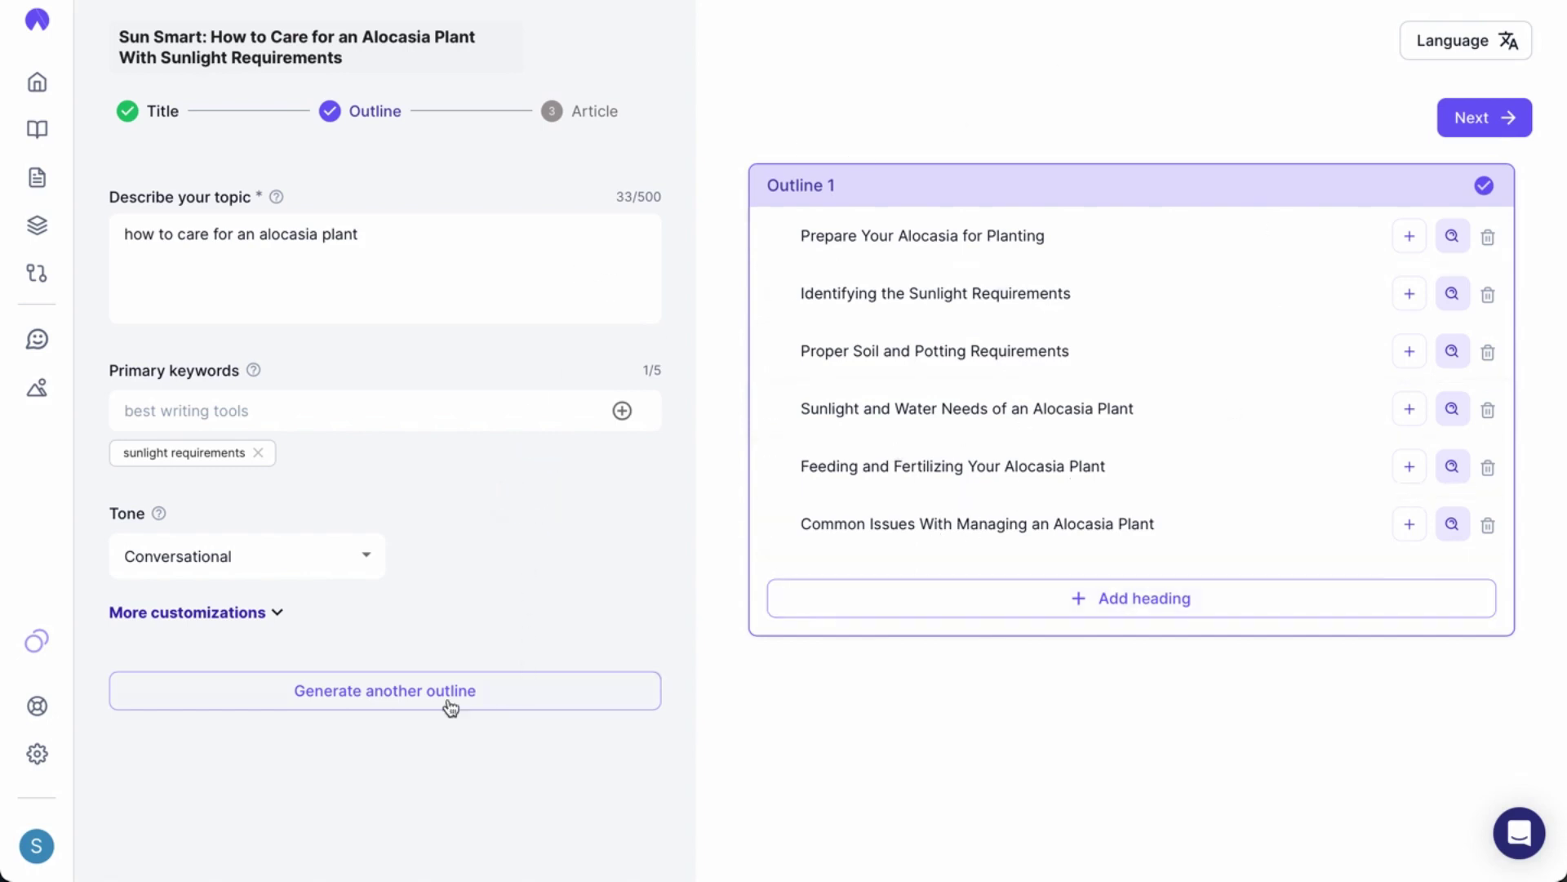
pyautogui.click(373, 697)
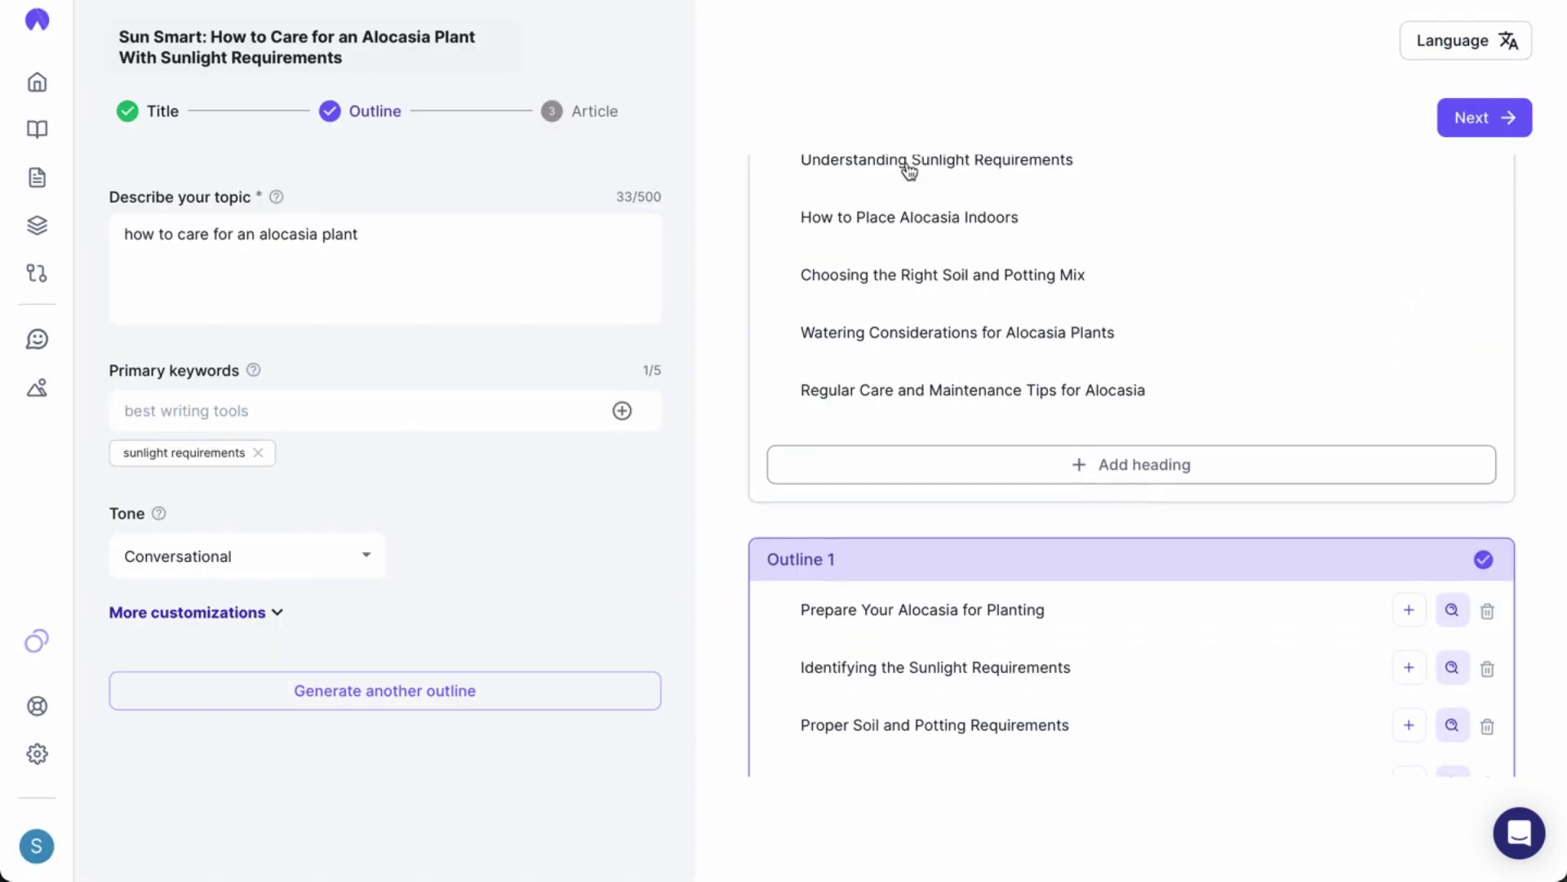
pyautogui.scroll(-2, 912, 166)
pyautogui.scroll(2, 906, 164)
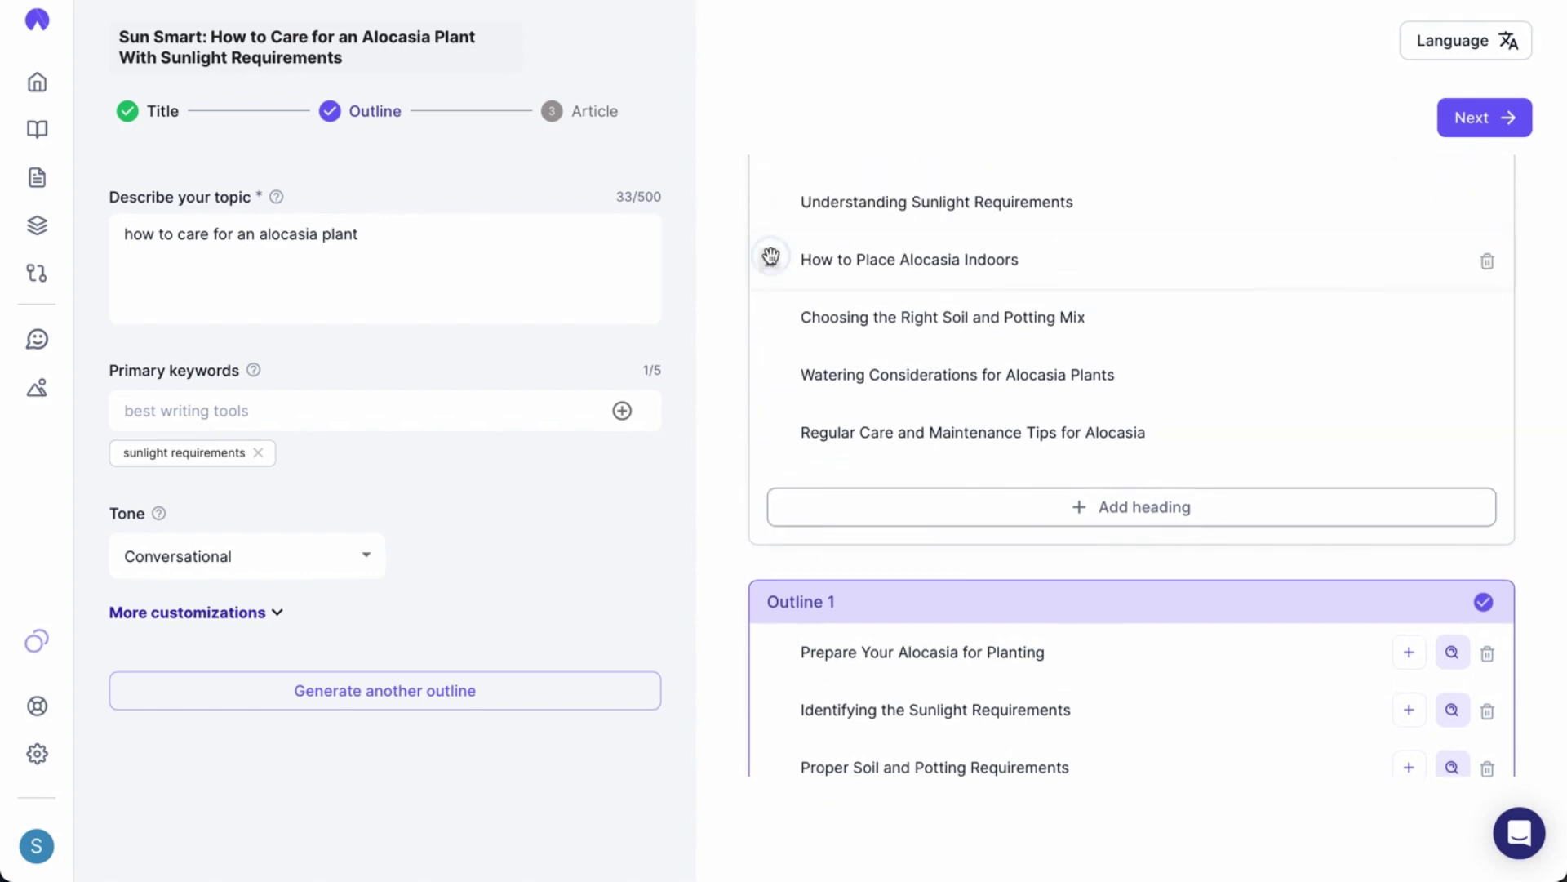
# - Move indoor-placement and regular-care headings into Outline 1, delete Sunlight and Water Needs, add a heading
pyautogui.moveTo(773, 261)
pyautogui.mouseDown()
pyautogui.moveTo(806, 666)
pyautogui.moveTo(781, 715)
pyautogui.mouseUp()
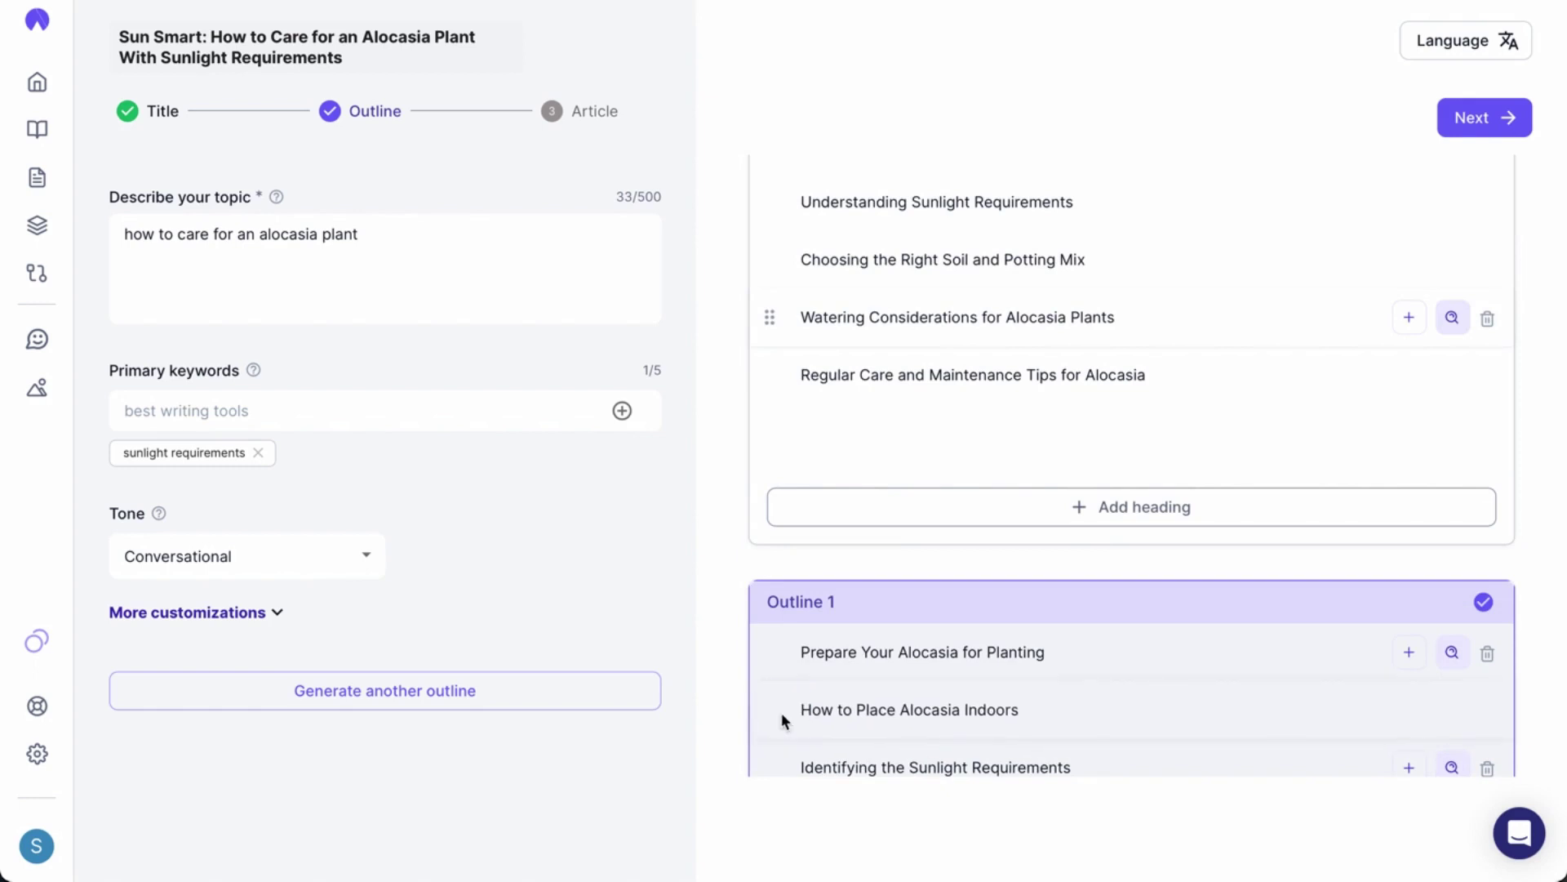
pyautogui.scroll(-3, 954, 343)
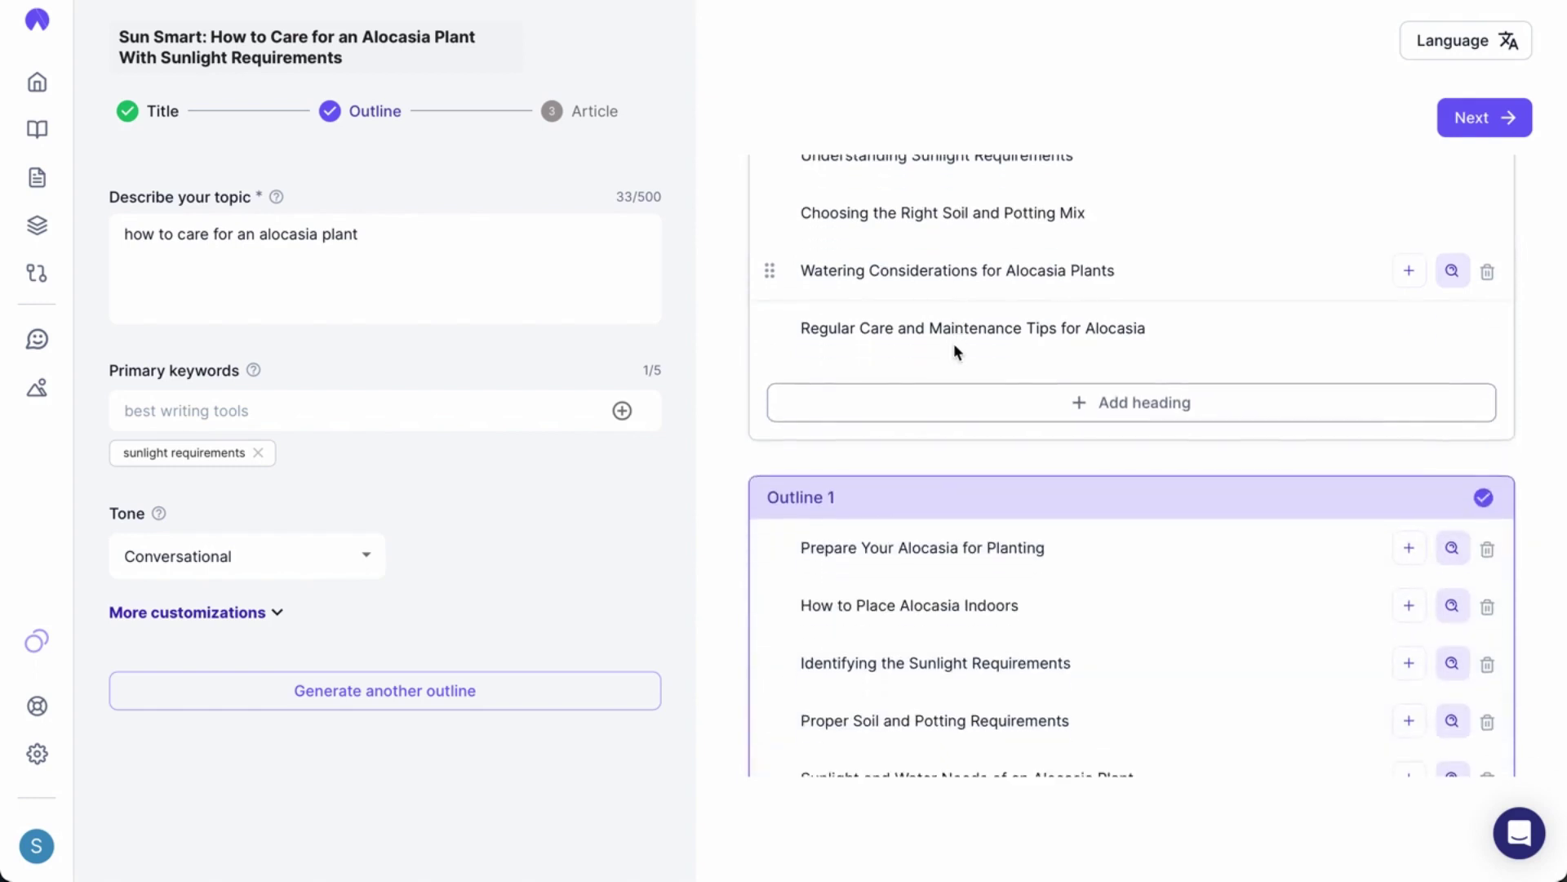
pyautogui.scroll(-3, 954, 343)
pyautogui.scroll(1, 954, 343)
pyautogui.scroll(2, 954, 343)
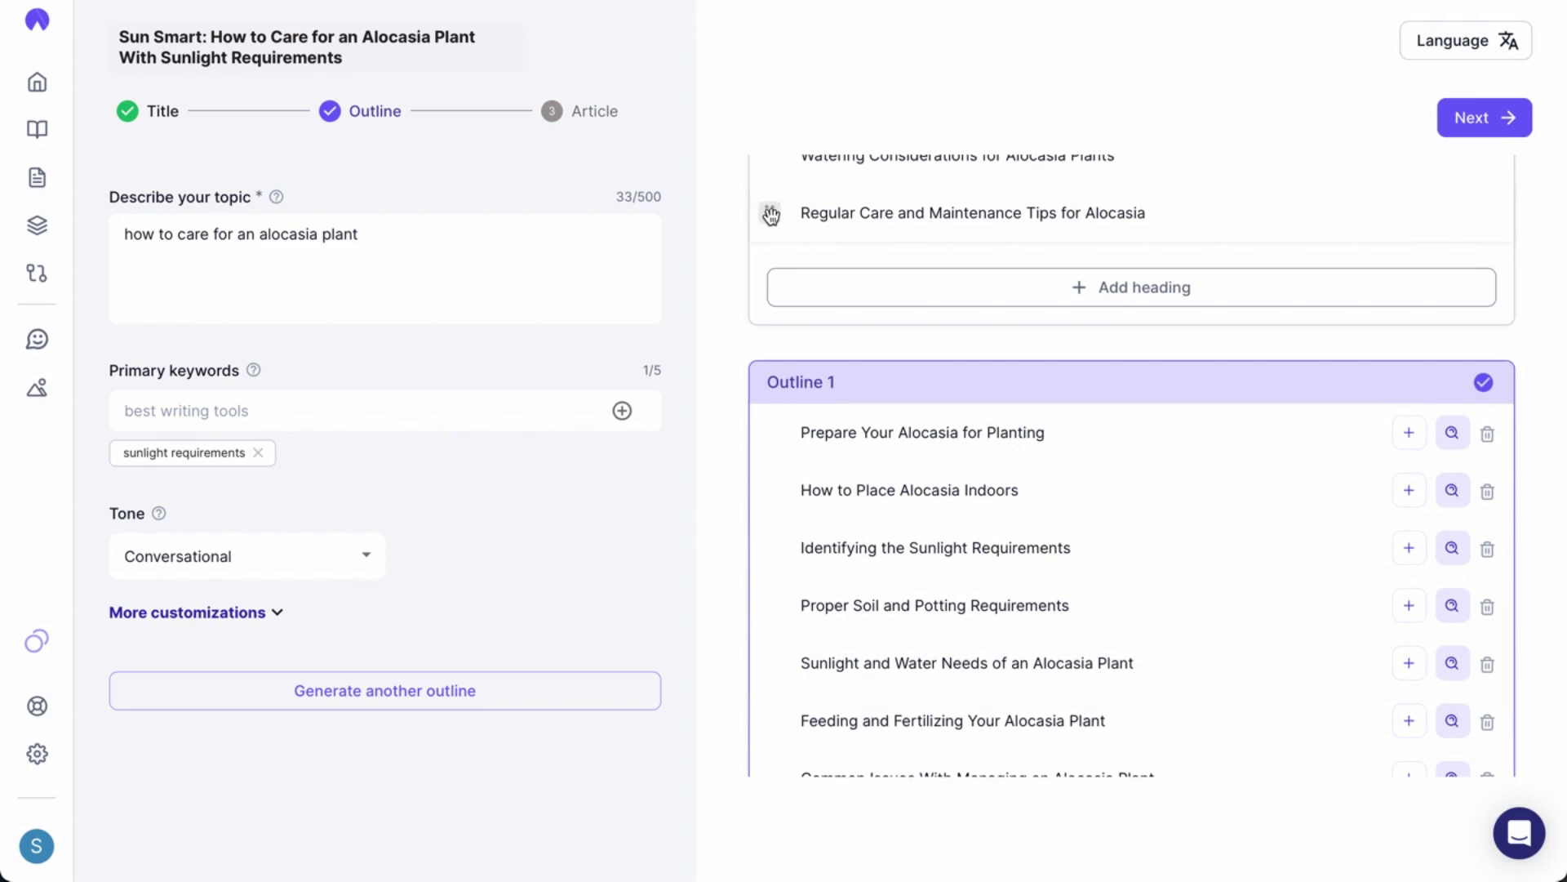
pyautogui.moveTo(770, 214); pyautogui.dragTo(780, 757)
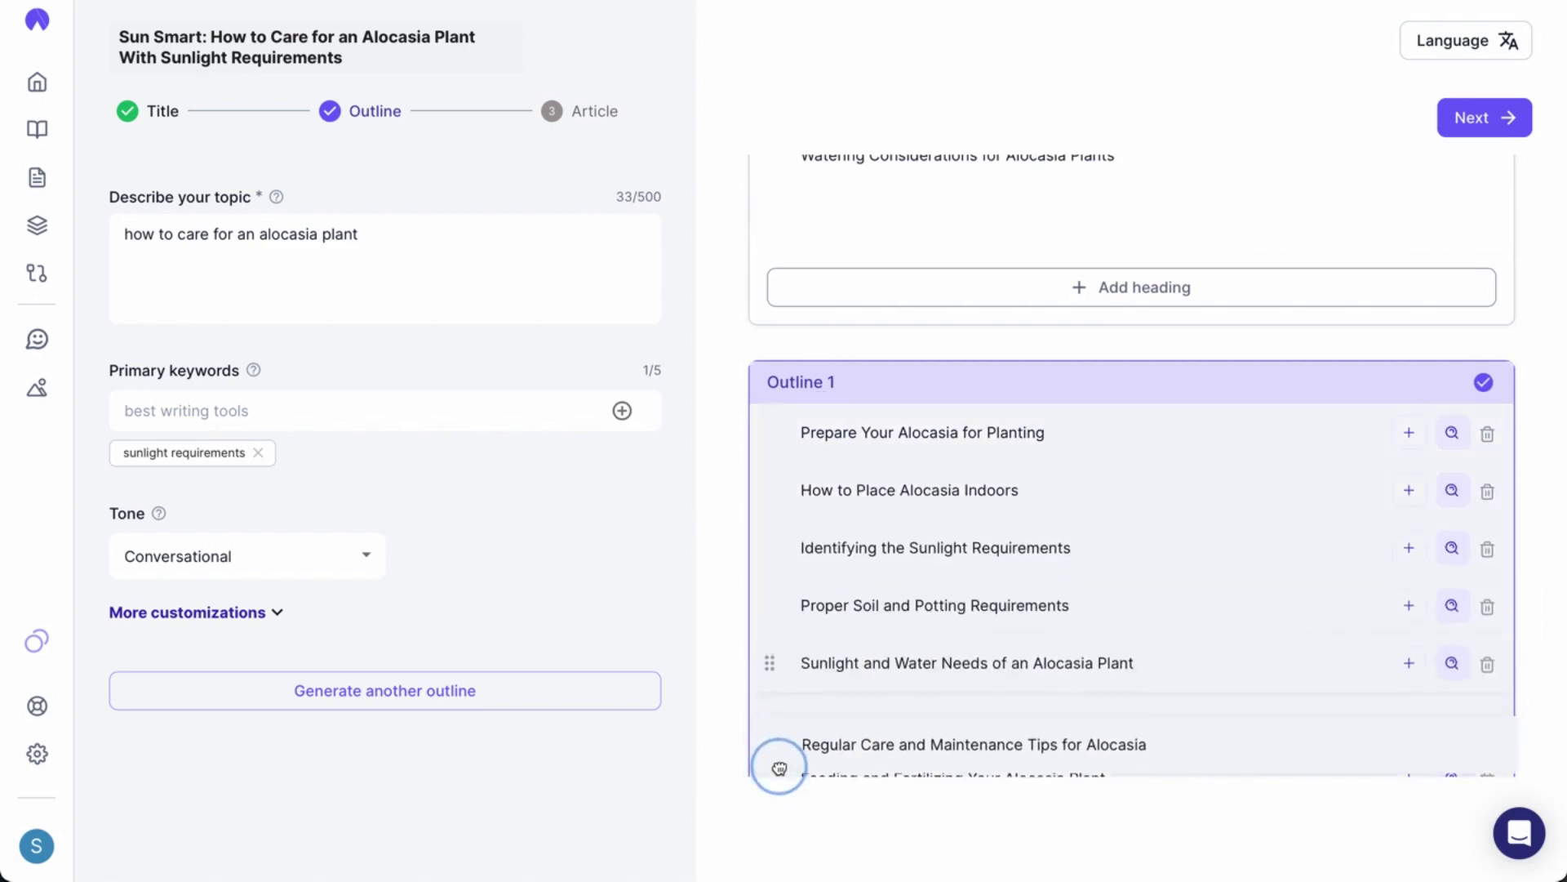
pyautogui.scroll(-1, 1212, 551)
pyautogui.scroll(-1, 1222, 535)
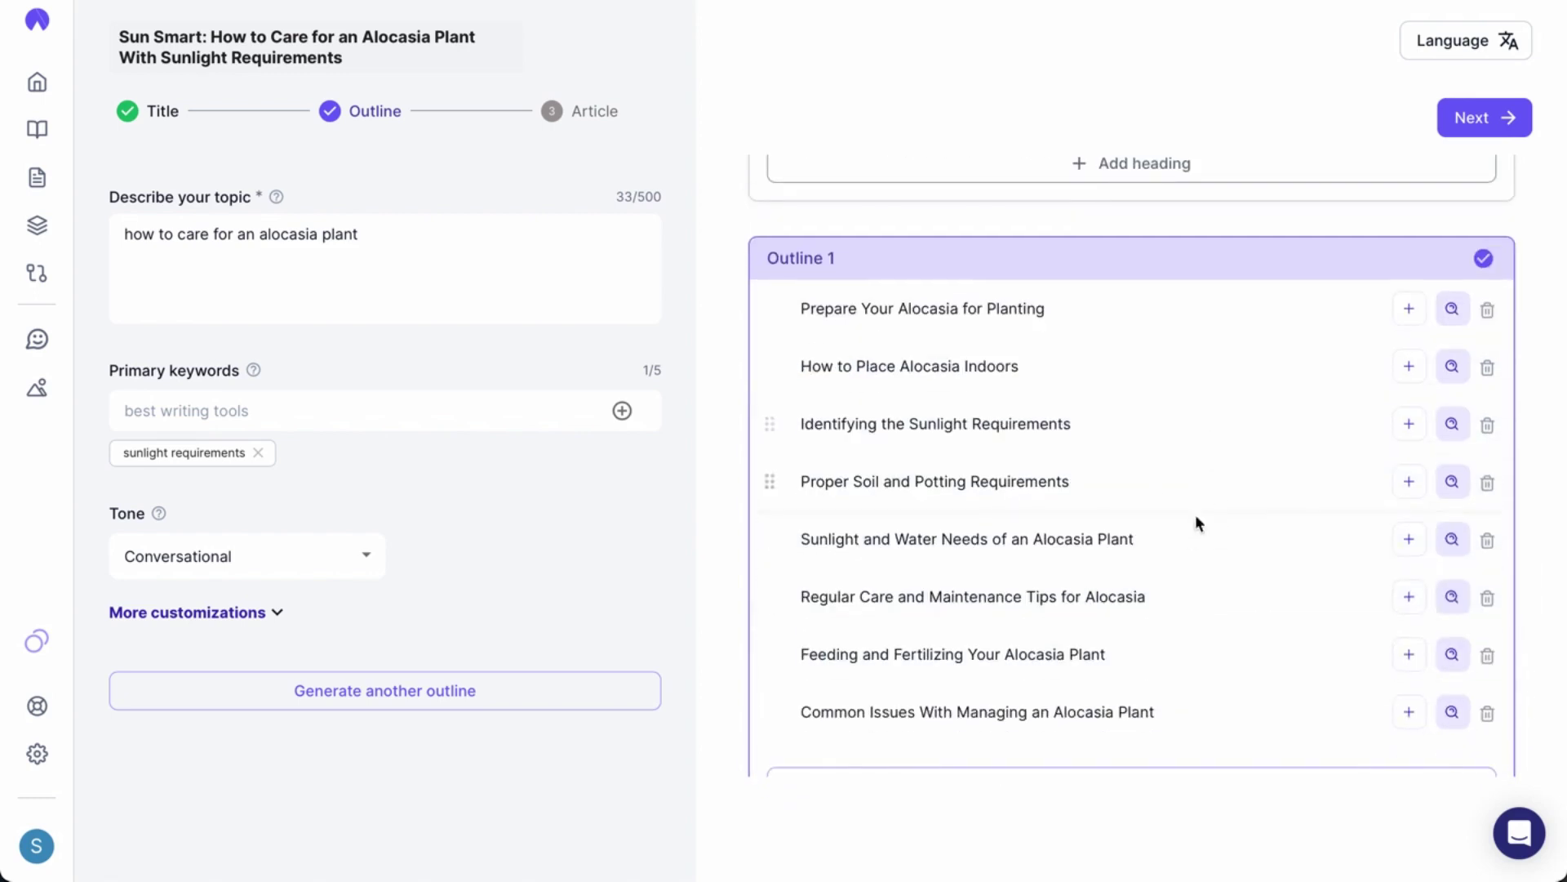
pyautogui.click(1487, 540)
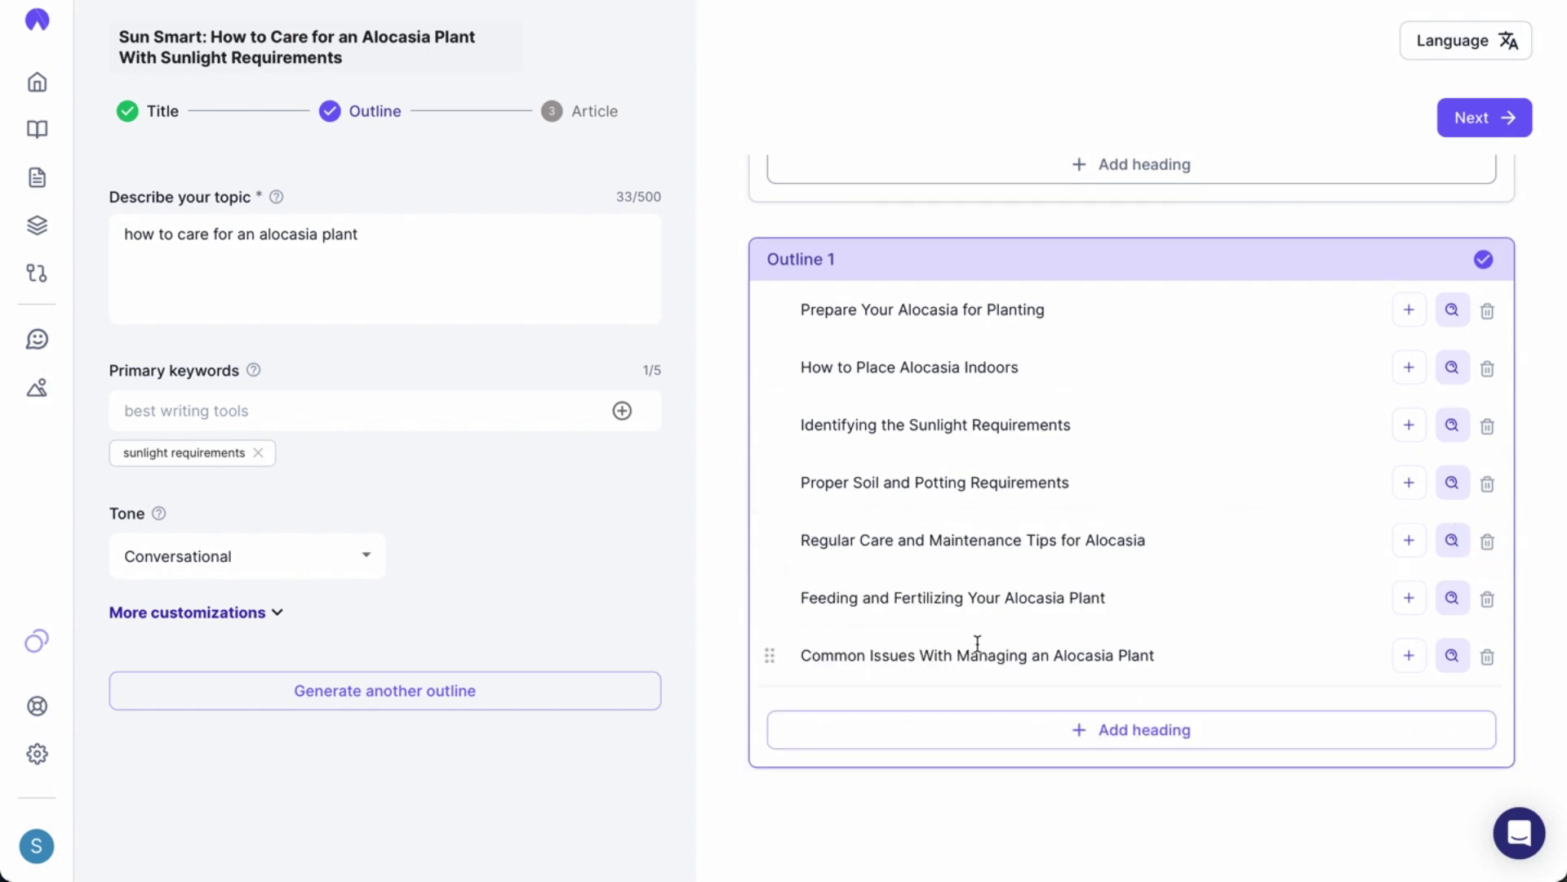
pyautogui.click(1139, 730)
pyautogui.click(929, 713)
pyautogui.write('Co')
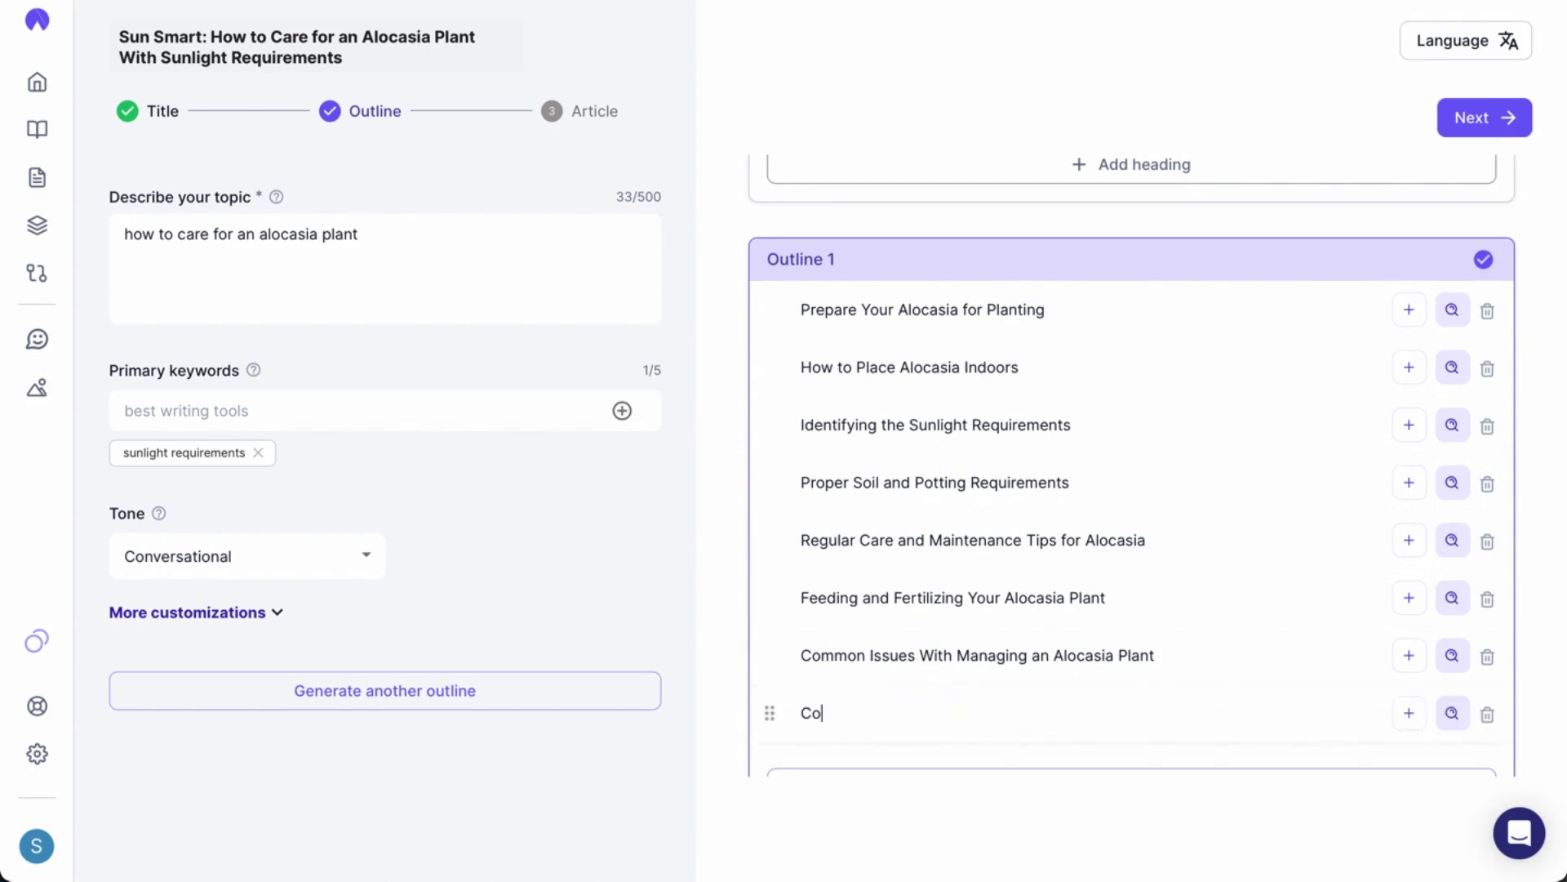
pyautogui.write('mmon Questions on ')
pyautogui.write('Managing an ')
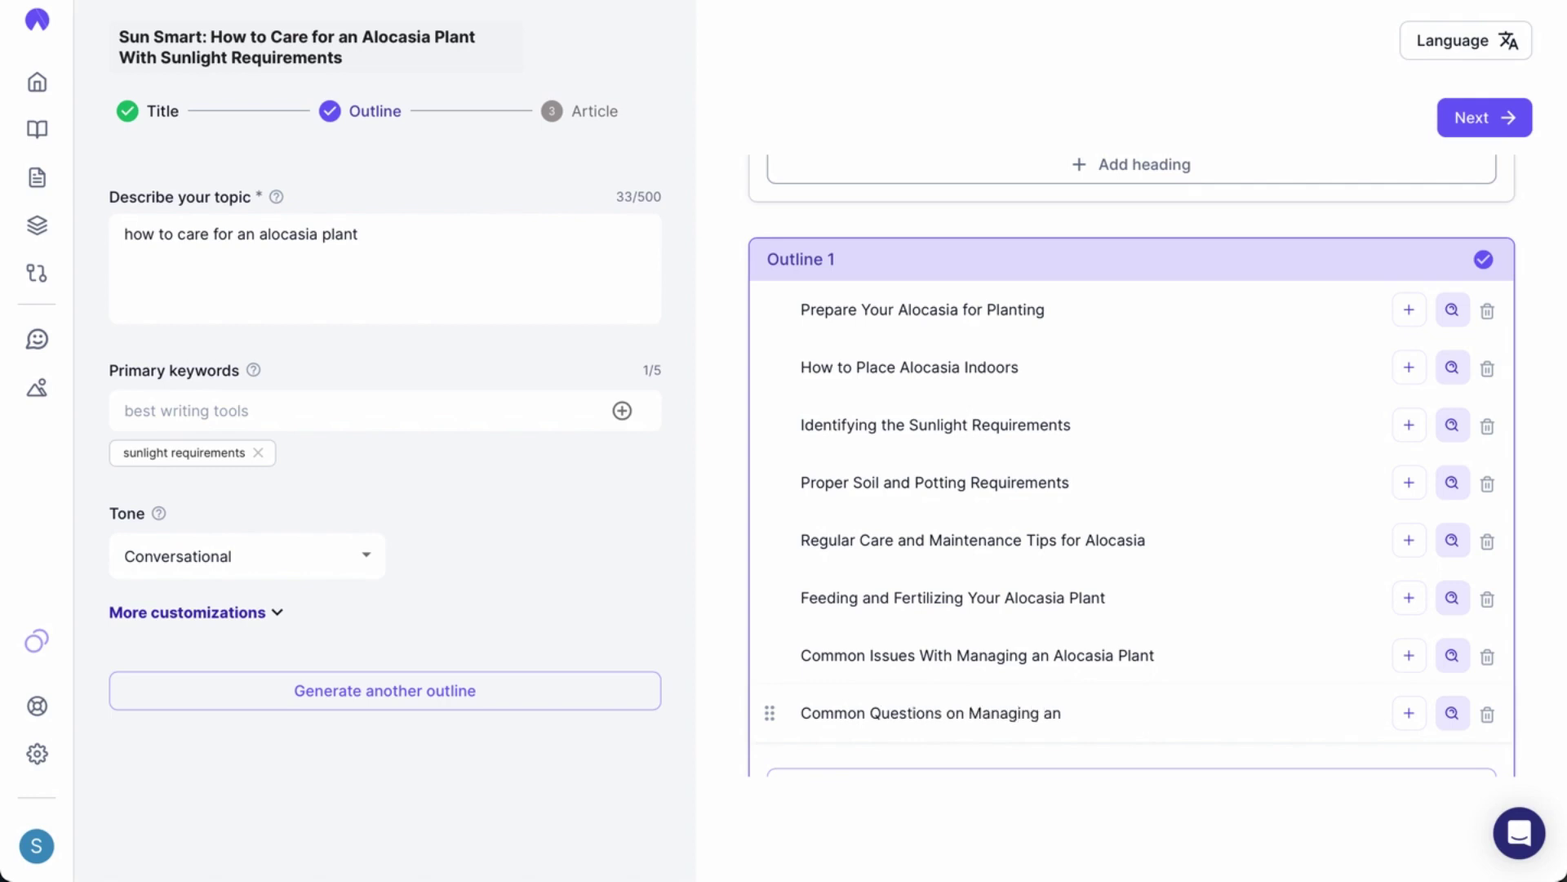
pyautogui.write('Alocasia Plant')
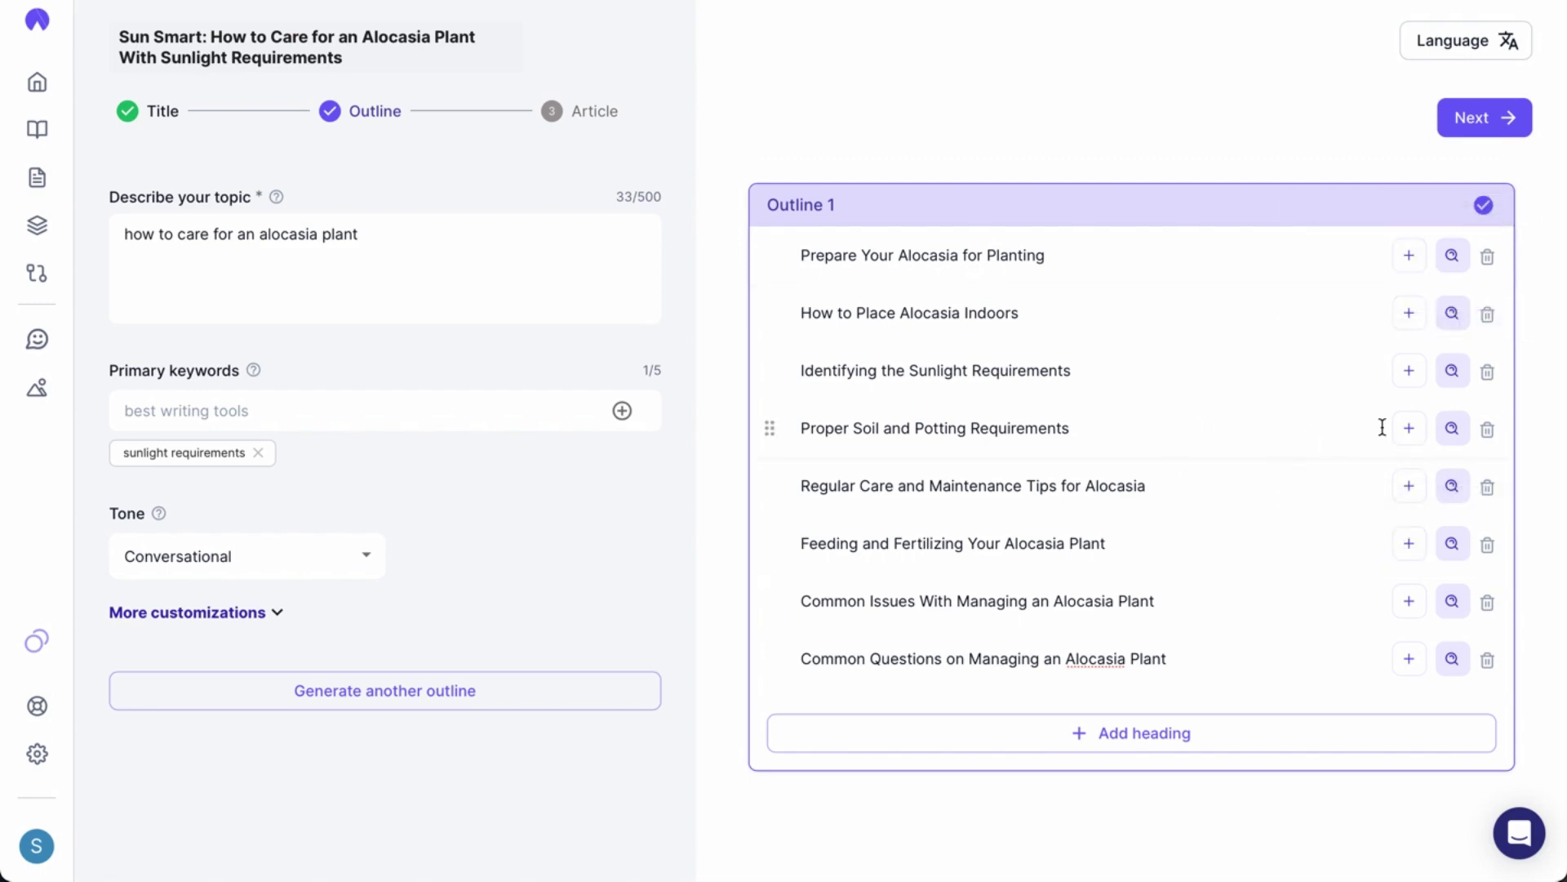
# - Add the bullet 'Alocasias love loose soil' under Proper Soil and Potting Requirements
pyautogui.click(1414, 434)
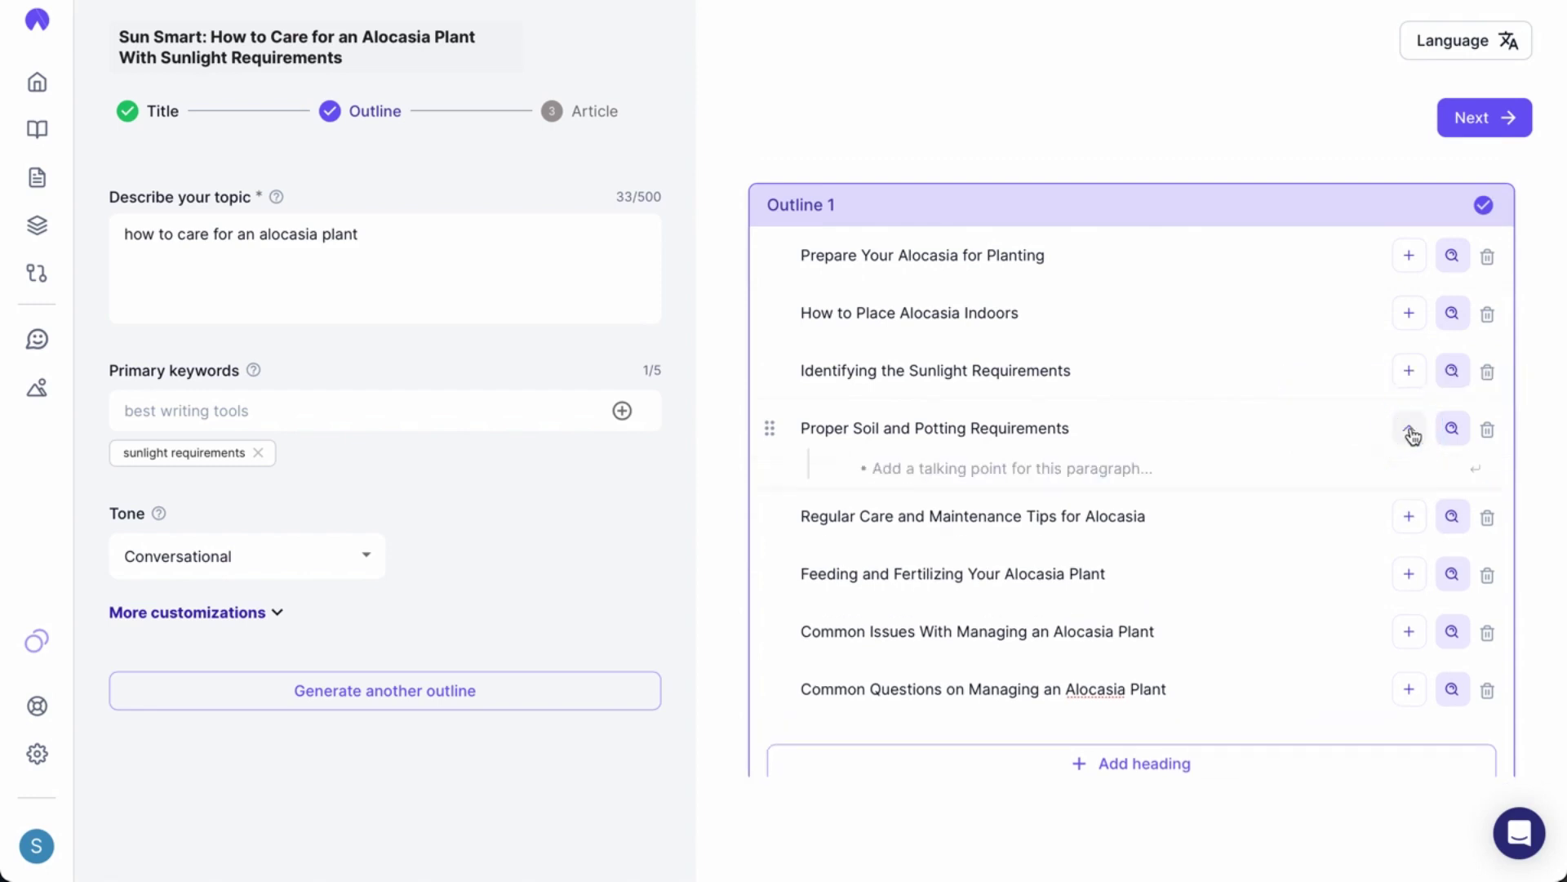
pyautogui.click(1129, 468)
pyautogui.write('Alocasi')
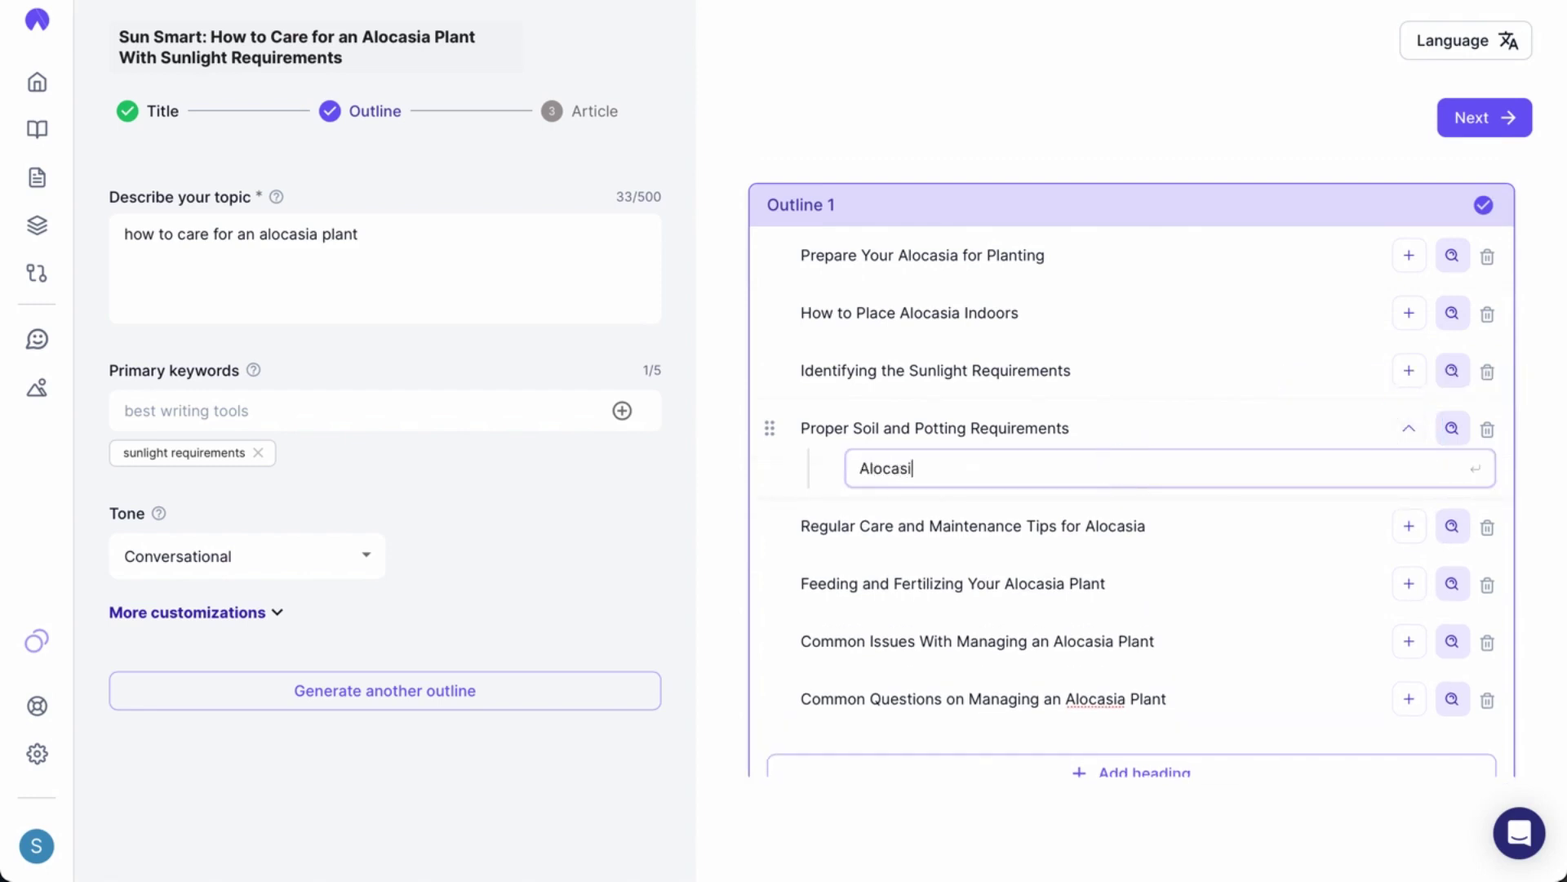
pyautogui.write('as love loo')
pyautogui.write('se s')
pyautogui.write('oil')
pyautogui.press('Return')
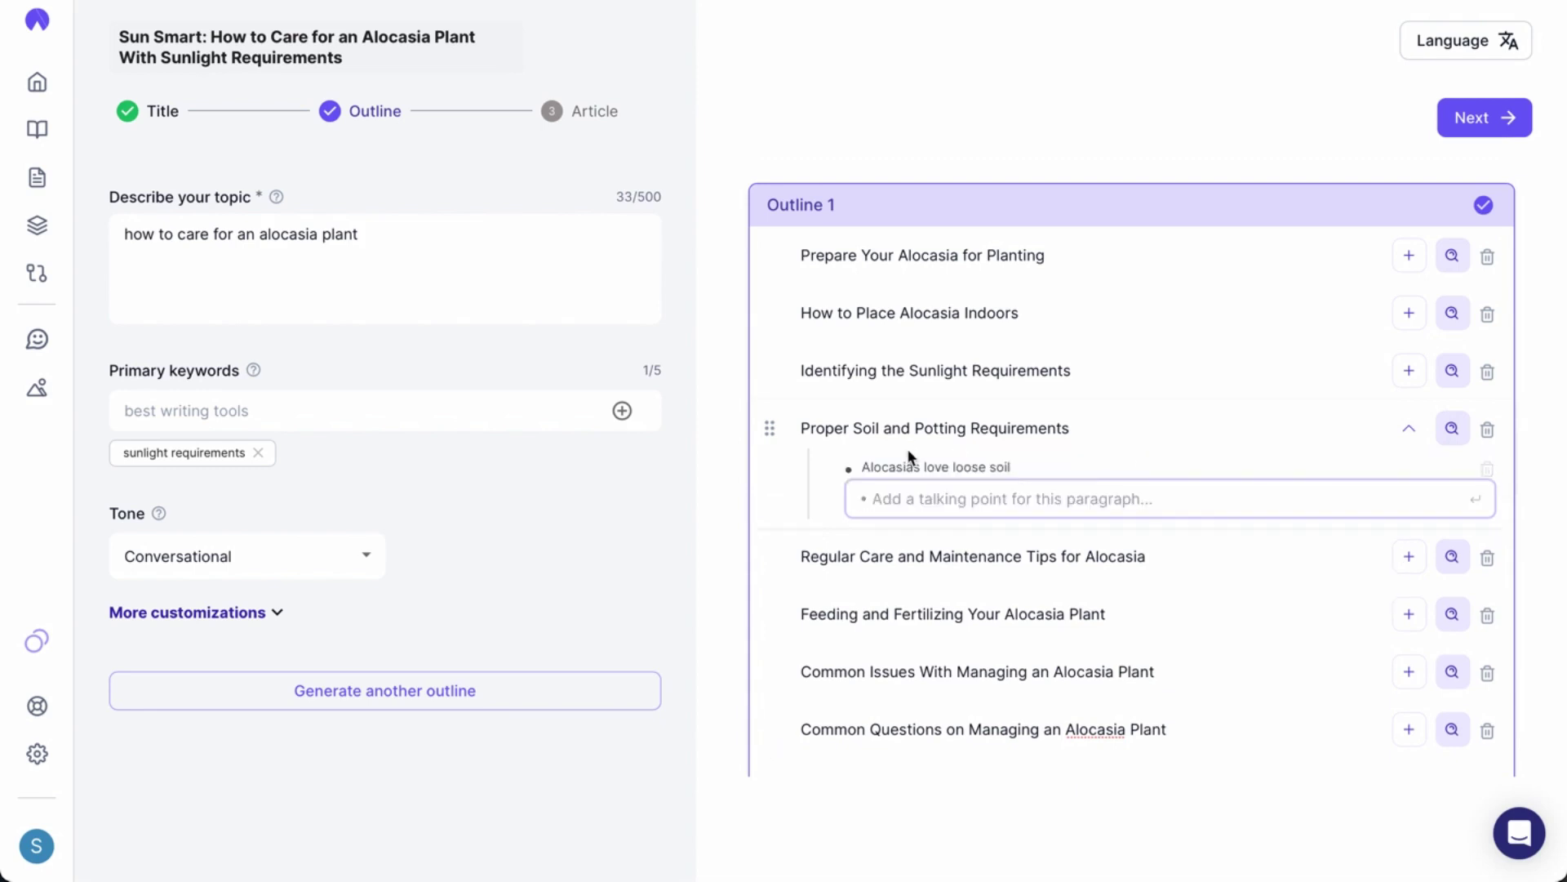
pyautogui.moveTo(861, 466); pyautogui.dragTo(1044, 475)
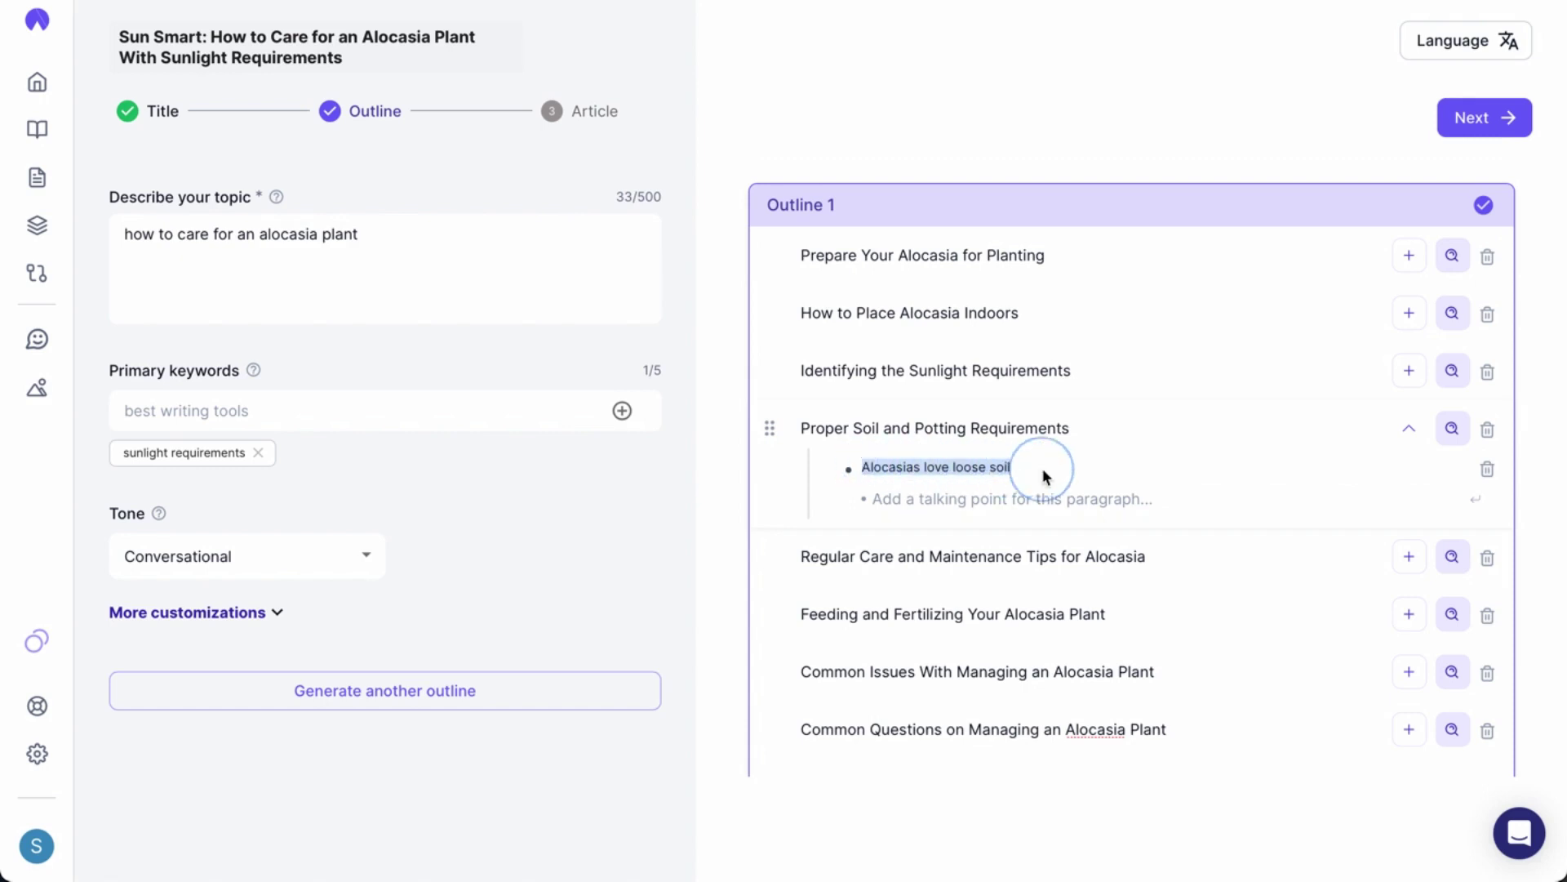
pyautogui.click(1044, 476)
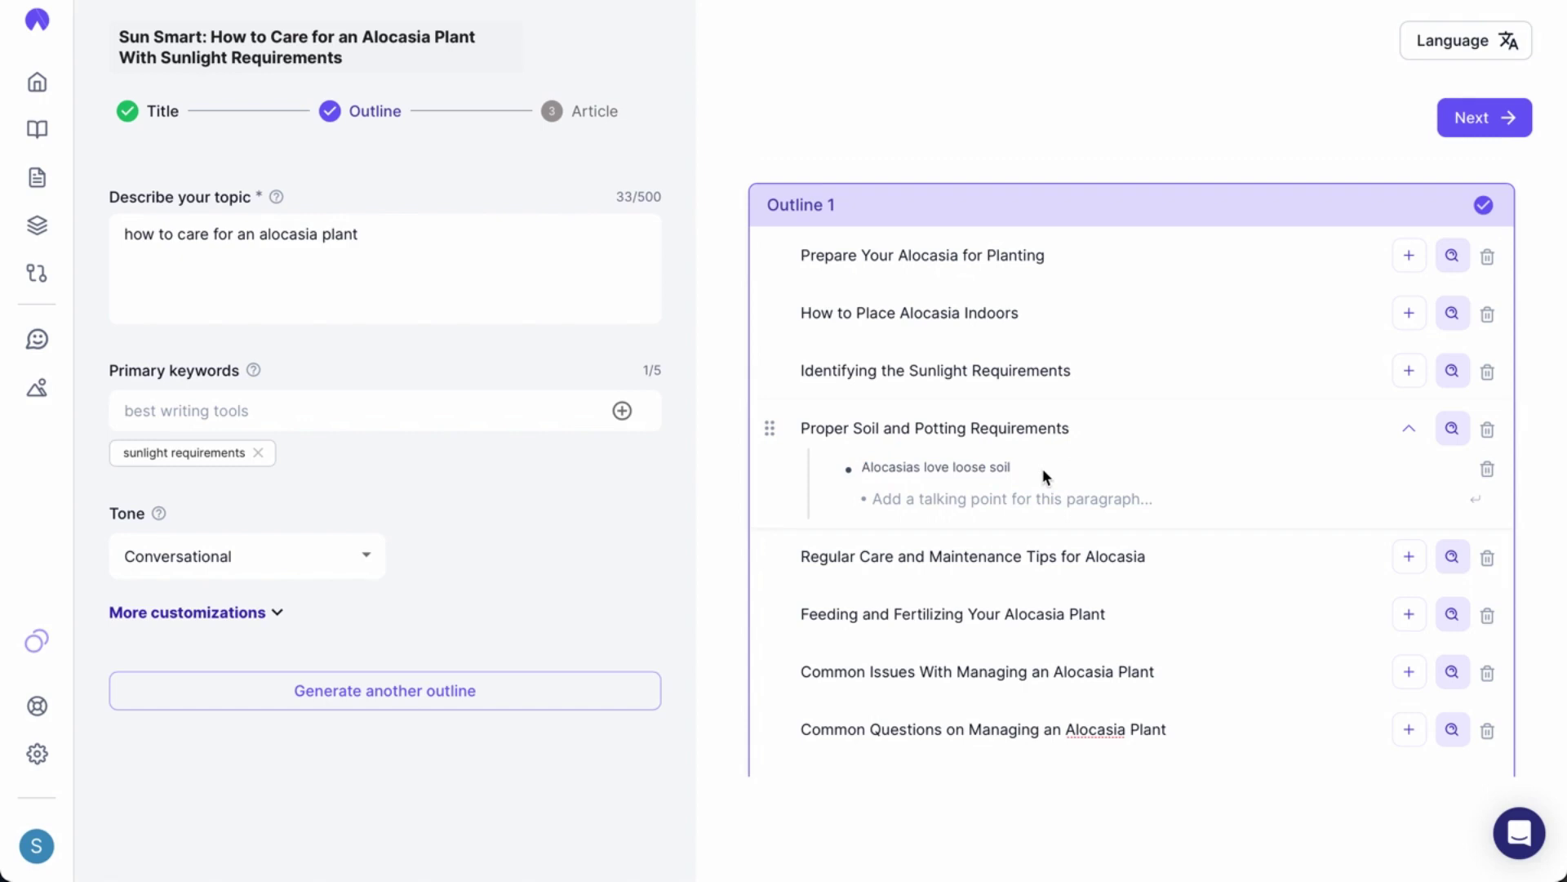
pyautogui.scroll(-1, 1044, 475)
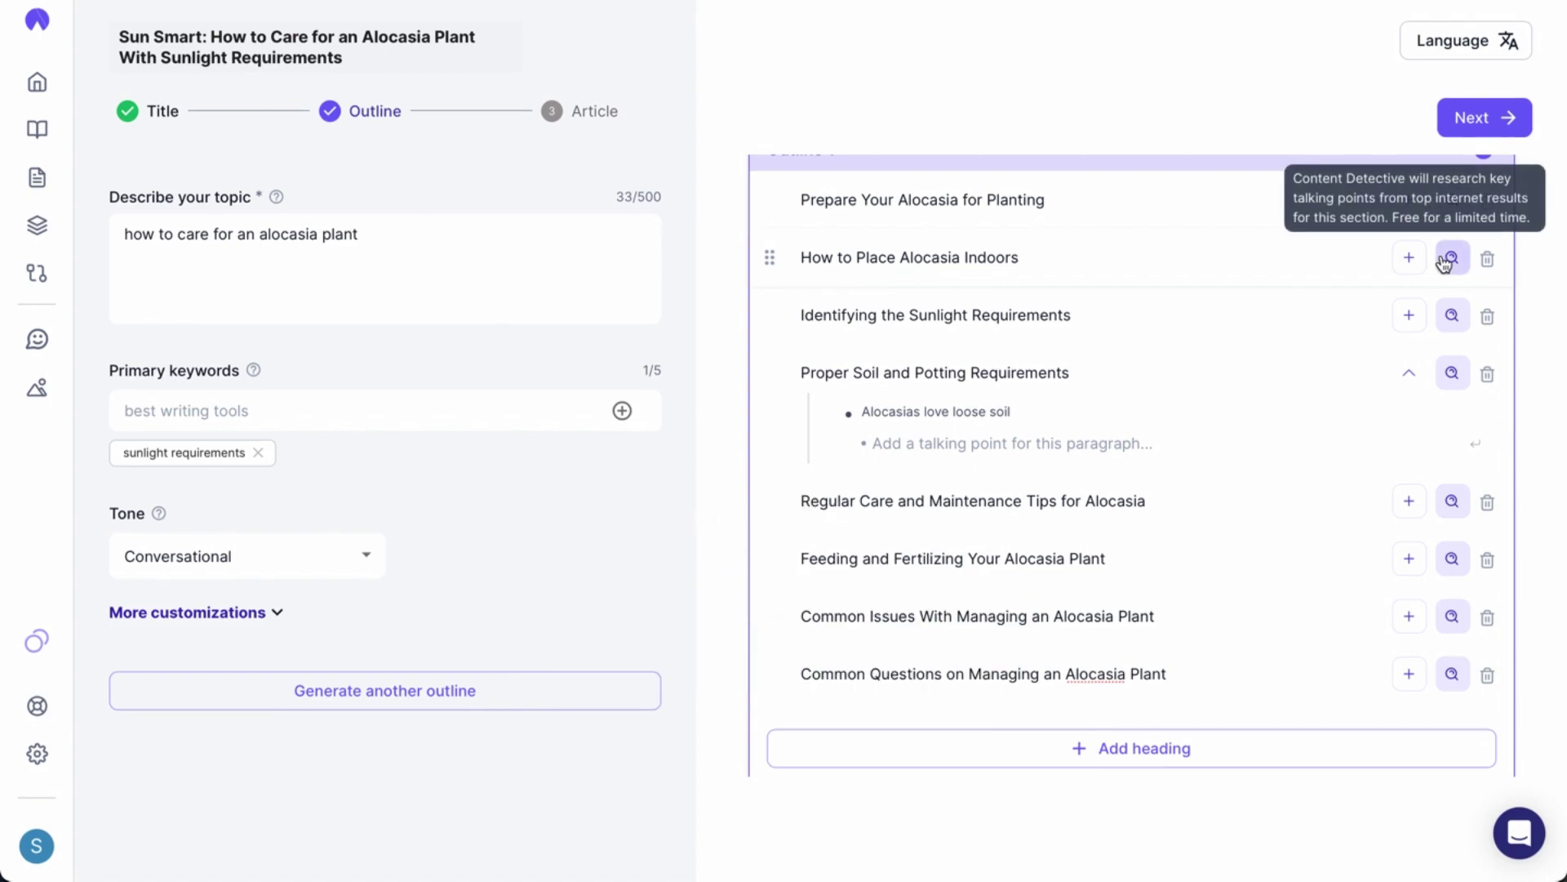
# - Research talking points for the How to Place Alocasia Indoors heading
pyautogui.click(1451, 259)
pyautogui.tripleClick(1084, 261)
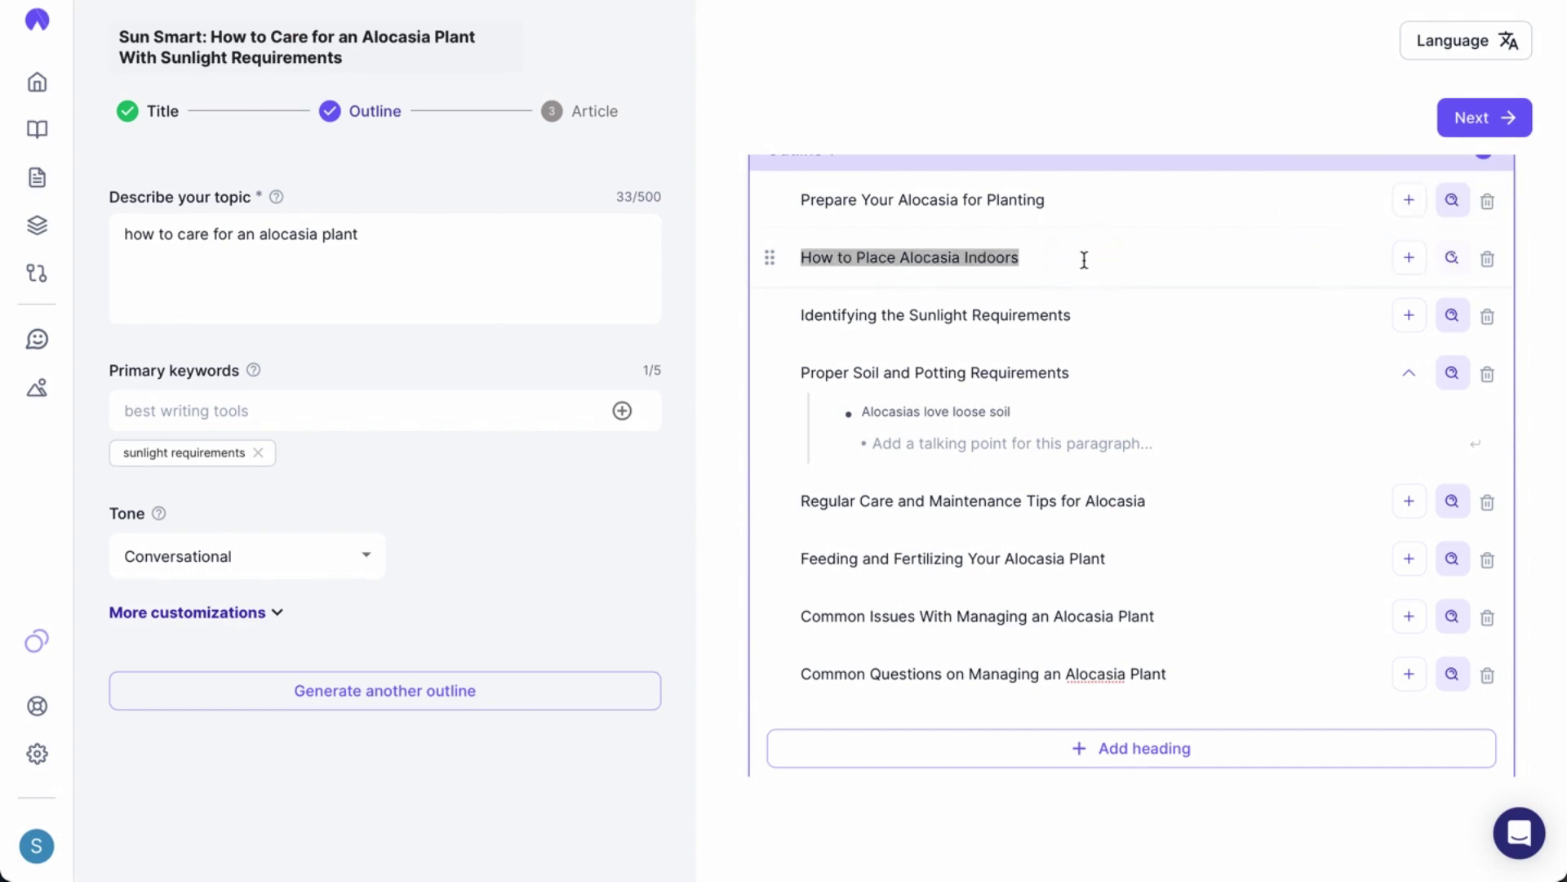
pyautogui.click(1084, 260)
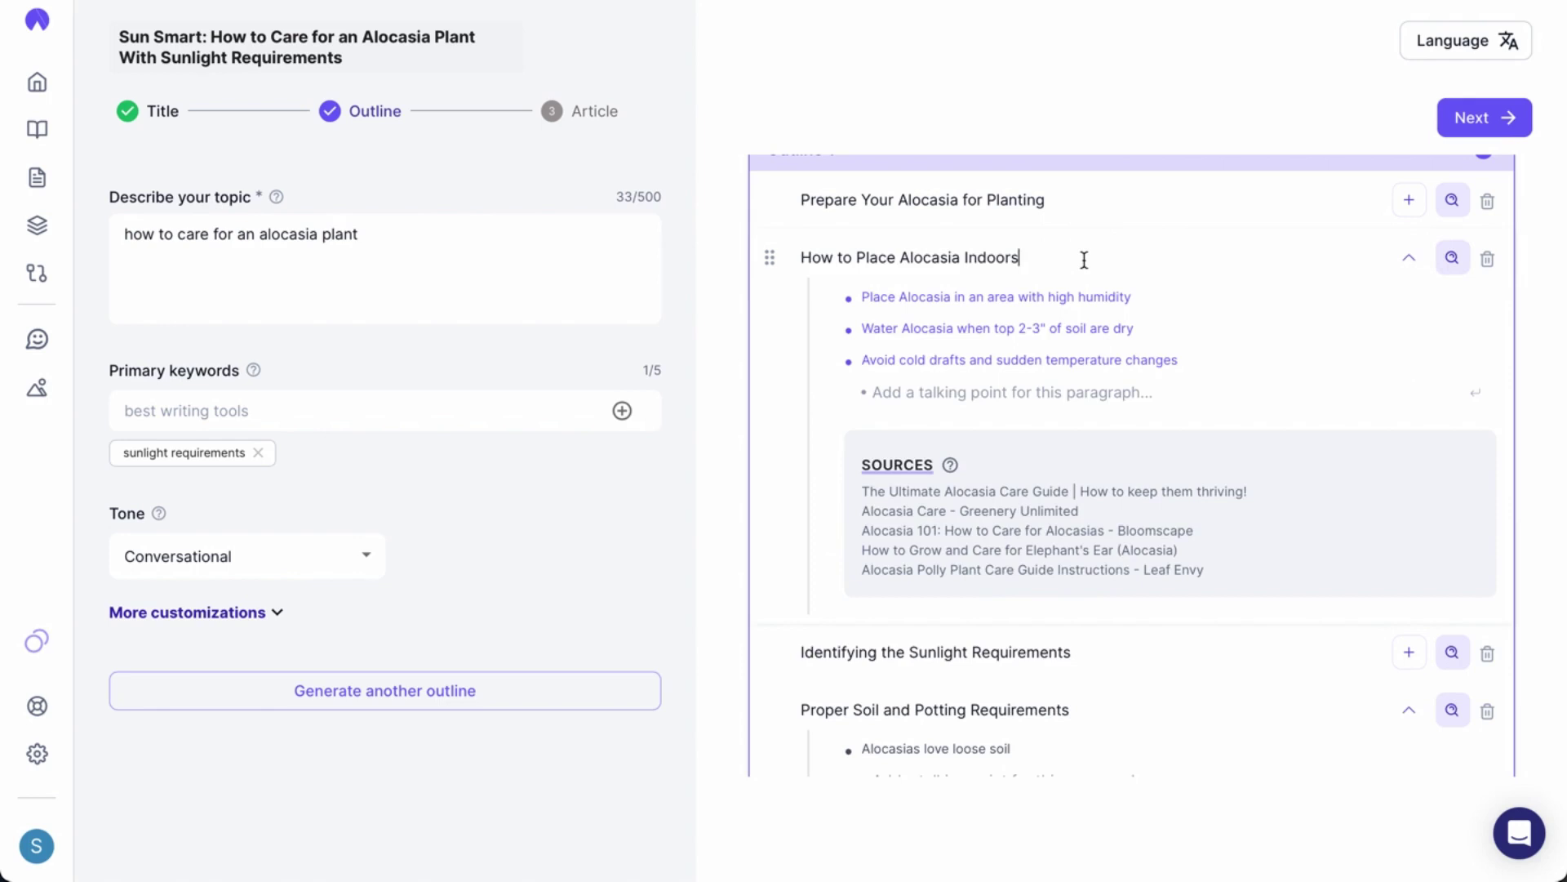
pyautogui.scroll(-1, 1185, 272)
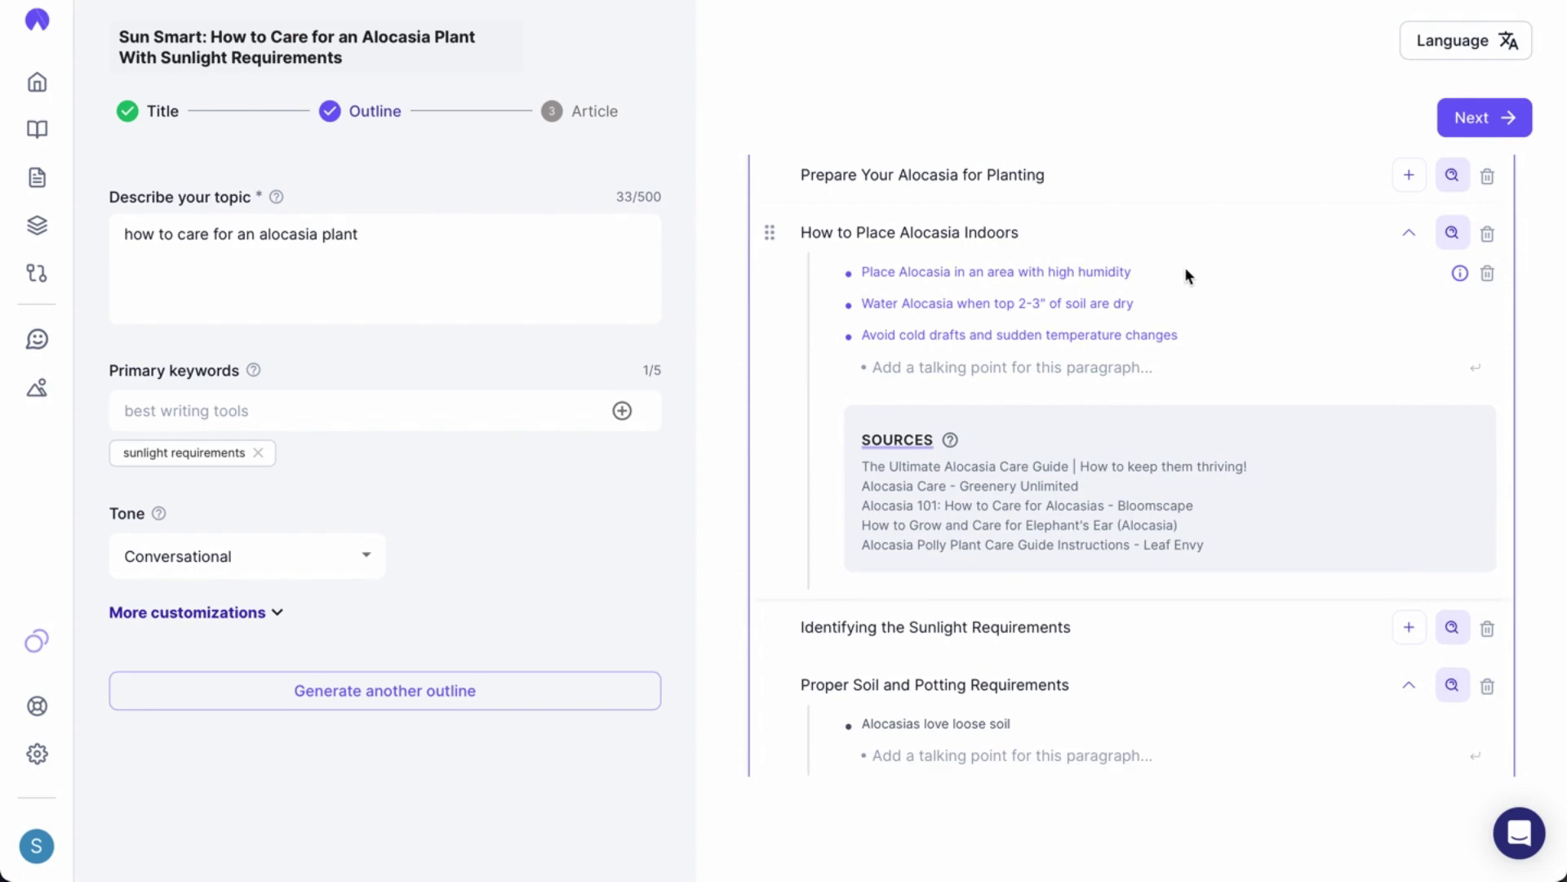
pyautogui.click(1185, 275)
# - Remove the soil-watering talking point and clear the stray 'Here' text
pyautogui.click(1489, 306)
pyautogui.click(1022, 336)
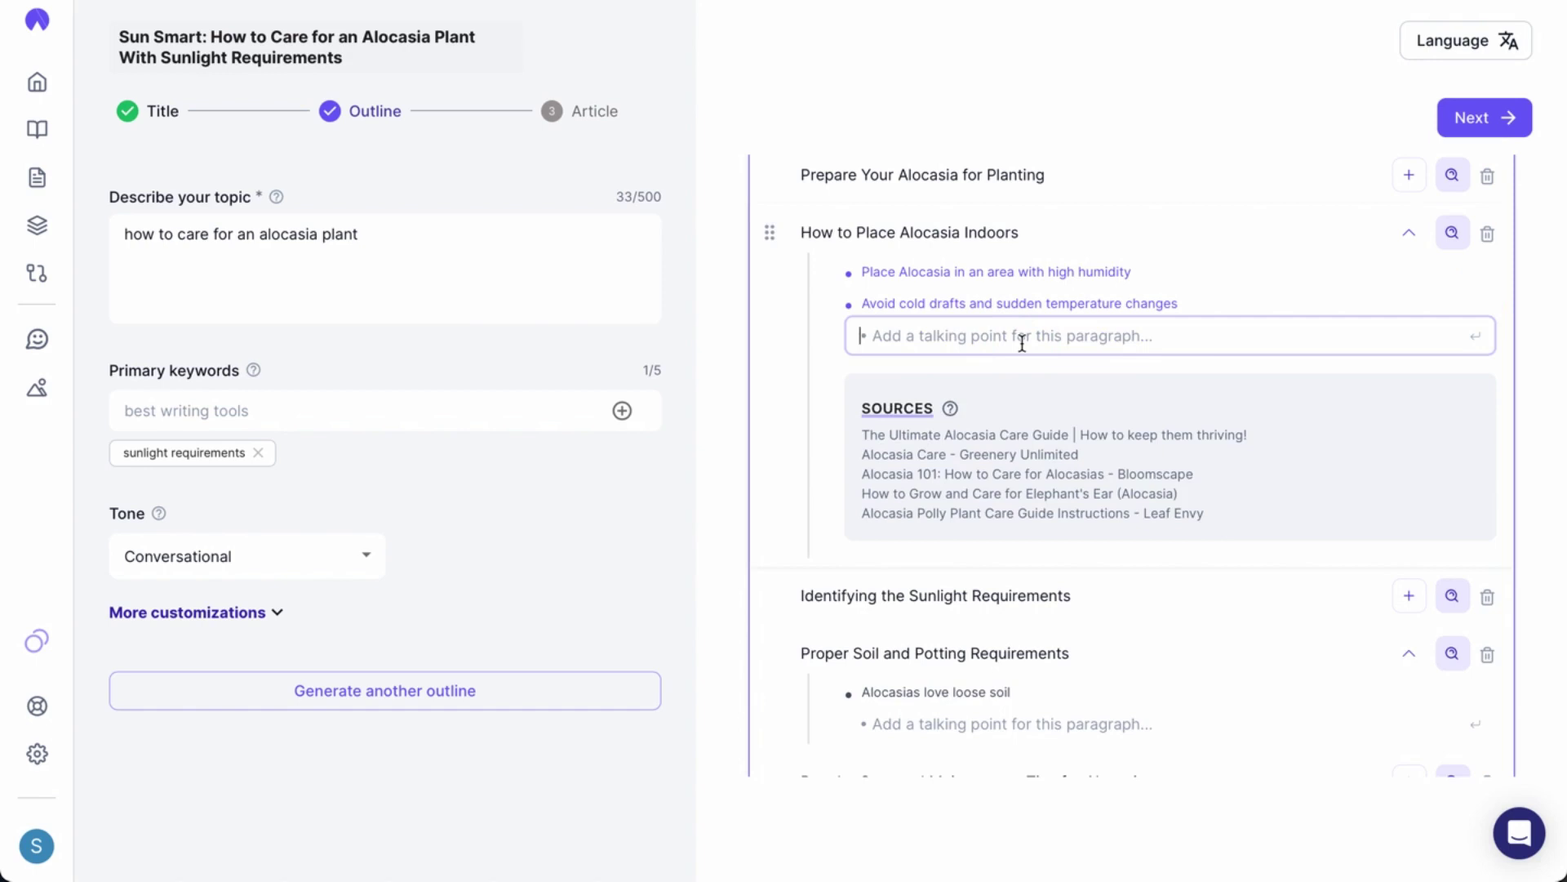
pyautogui.write('j')
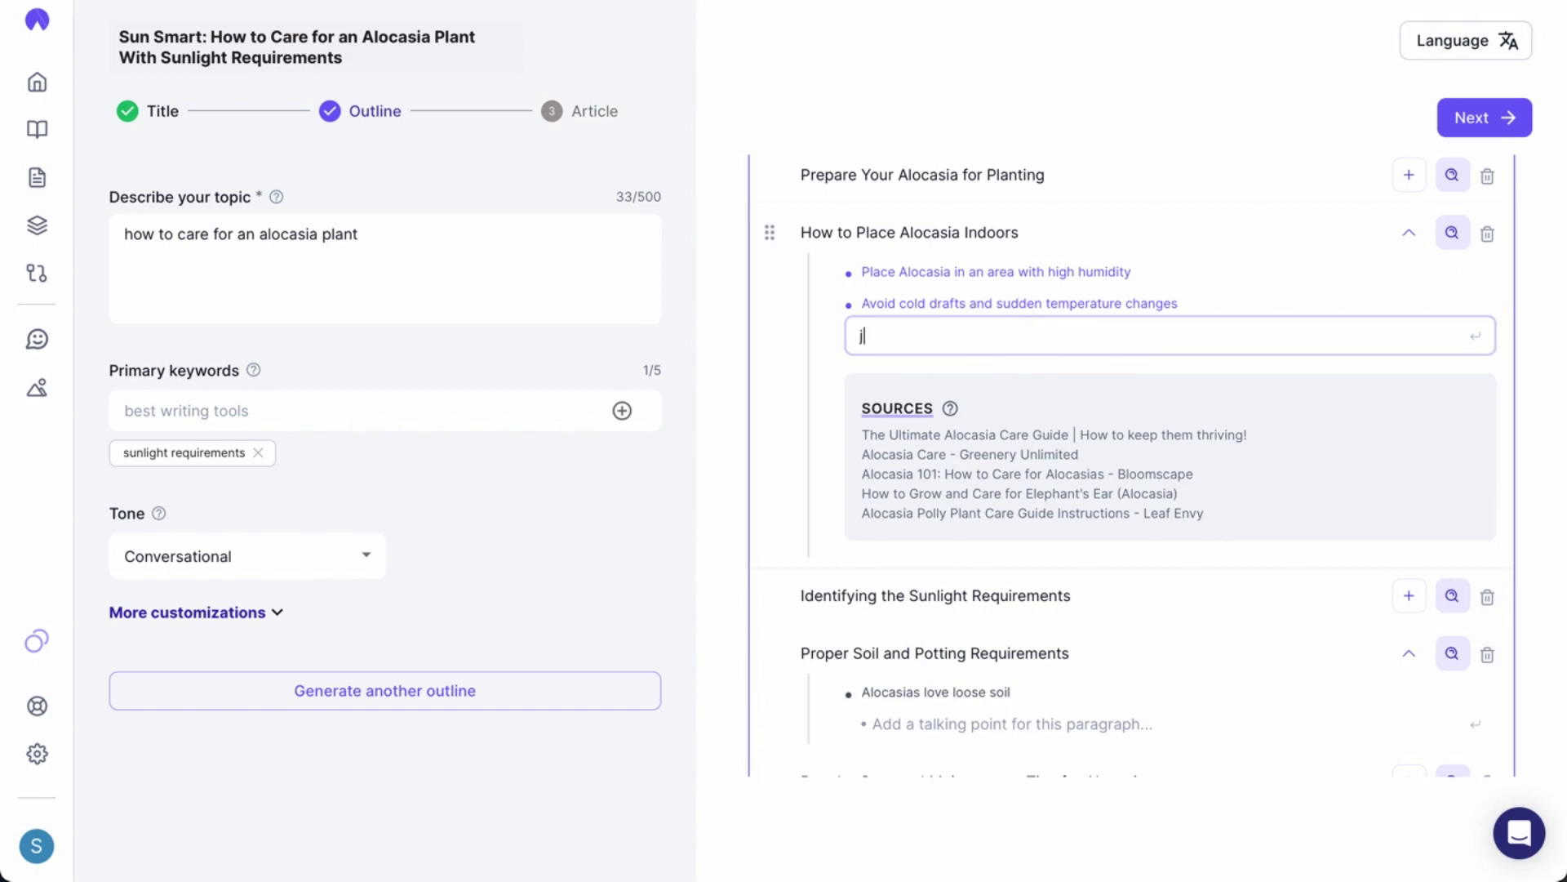
pyautogui.press('BackSpace')
pyautogui.write('Here')
pyautogui.hotkey('ctrl', 'a')
pyautogui.press('BackSpace')
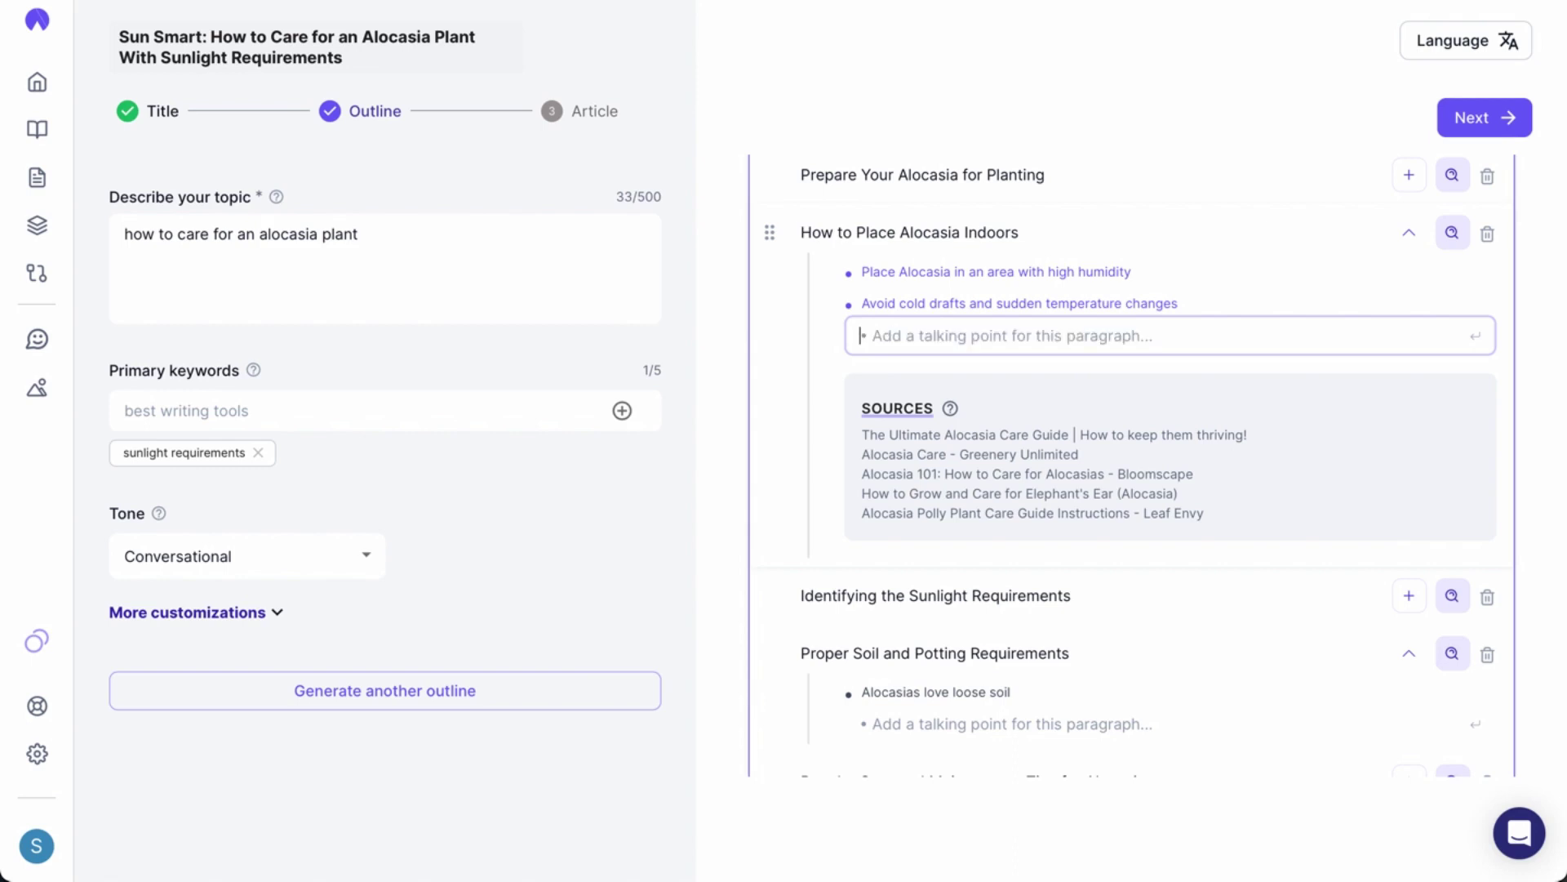
pyautogui.scroll(2, 1132, 466)
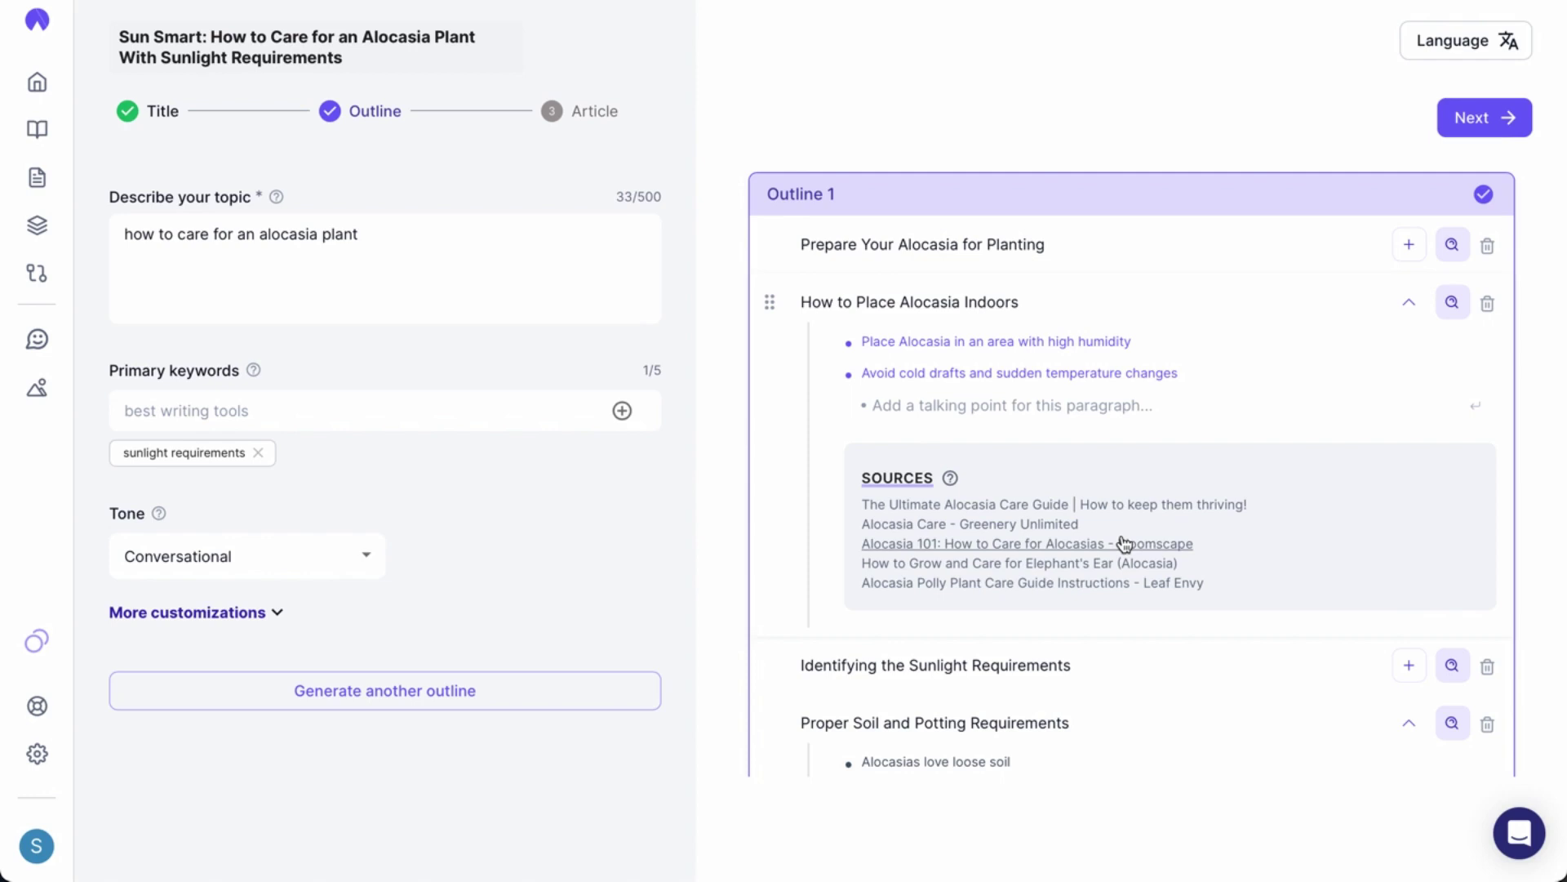
# - Go to the Article step and generate the article for 5 credits
pyautogui.click(1495, 121)
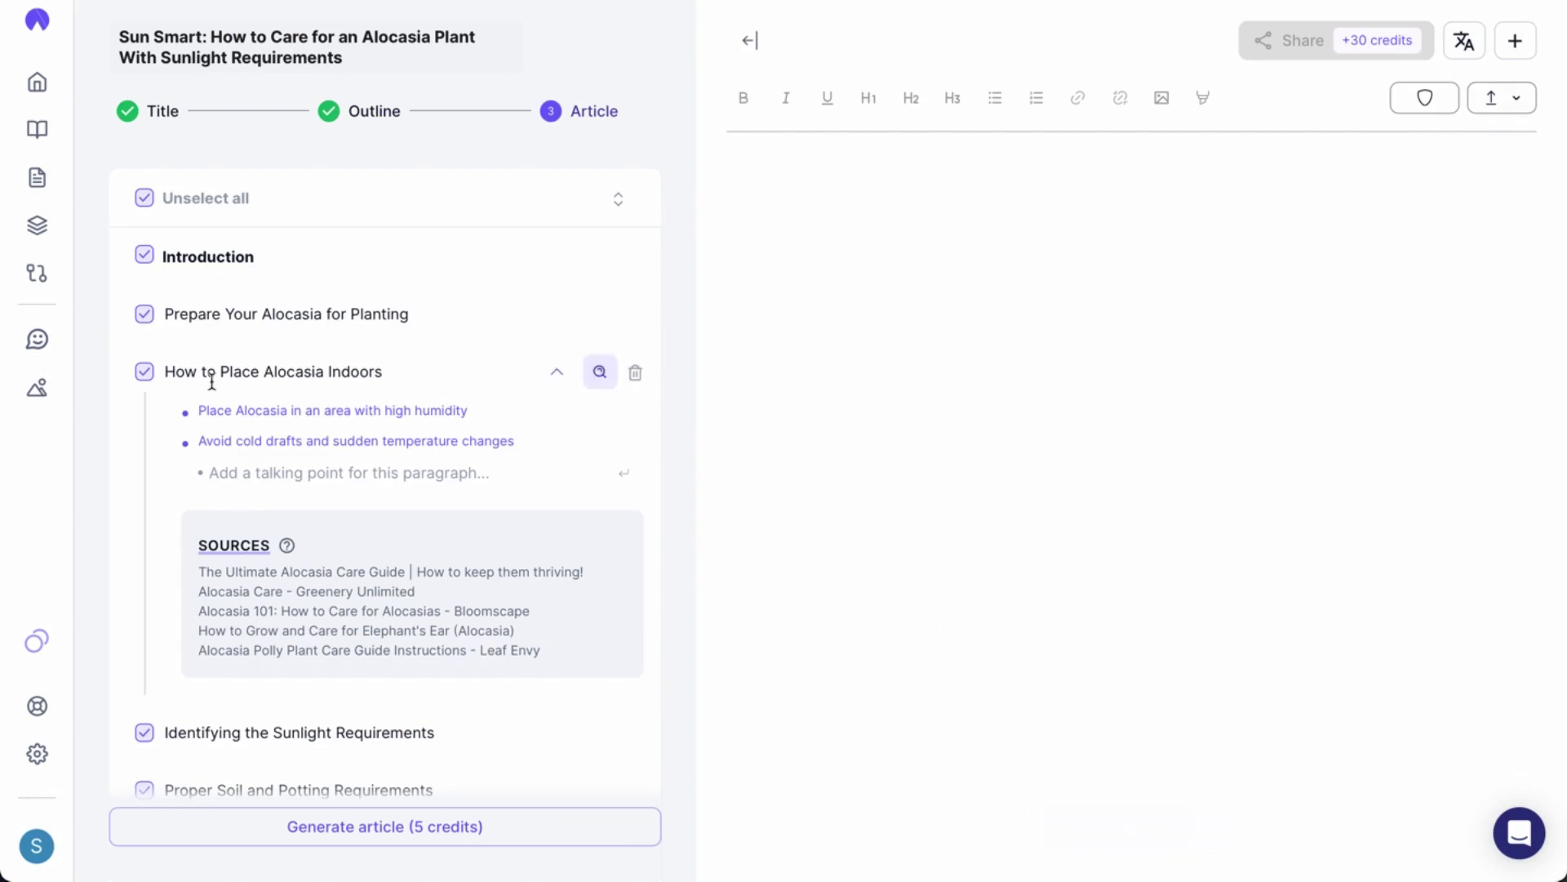
pyautogui.scroll(-1, 249, 367)
pyautogui.scroll(-3, 249, 367)
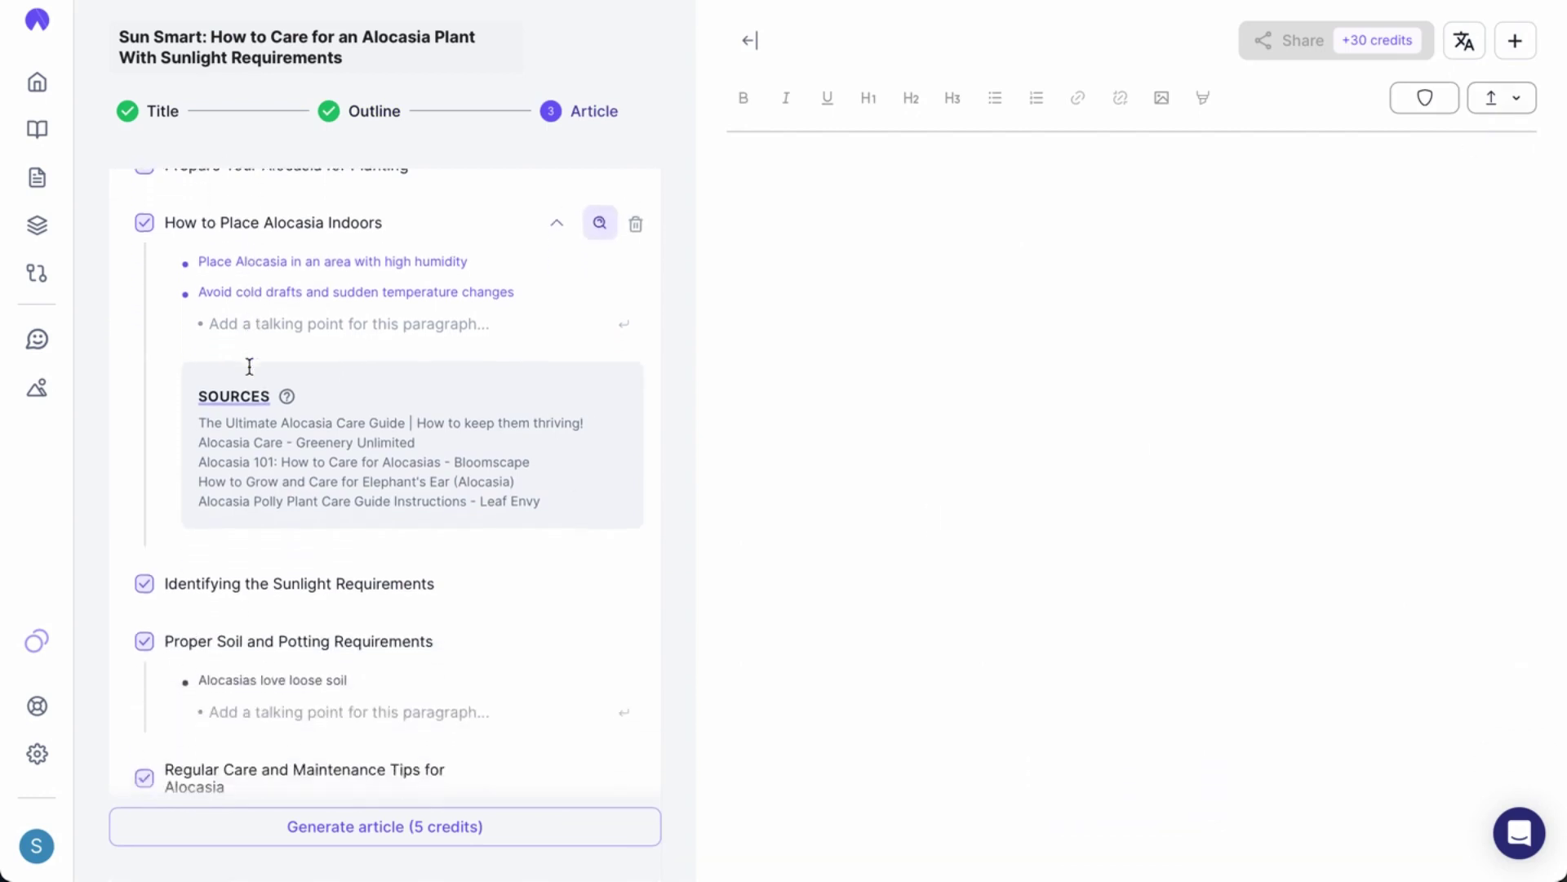
pyautogui.scroll(-3, 248, 367)
pyautogui.scroll(-1, 249, 367)
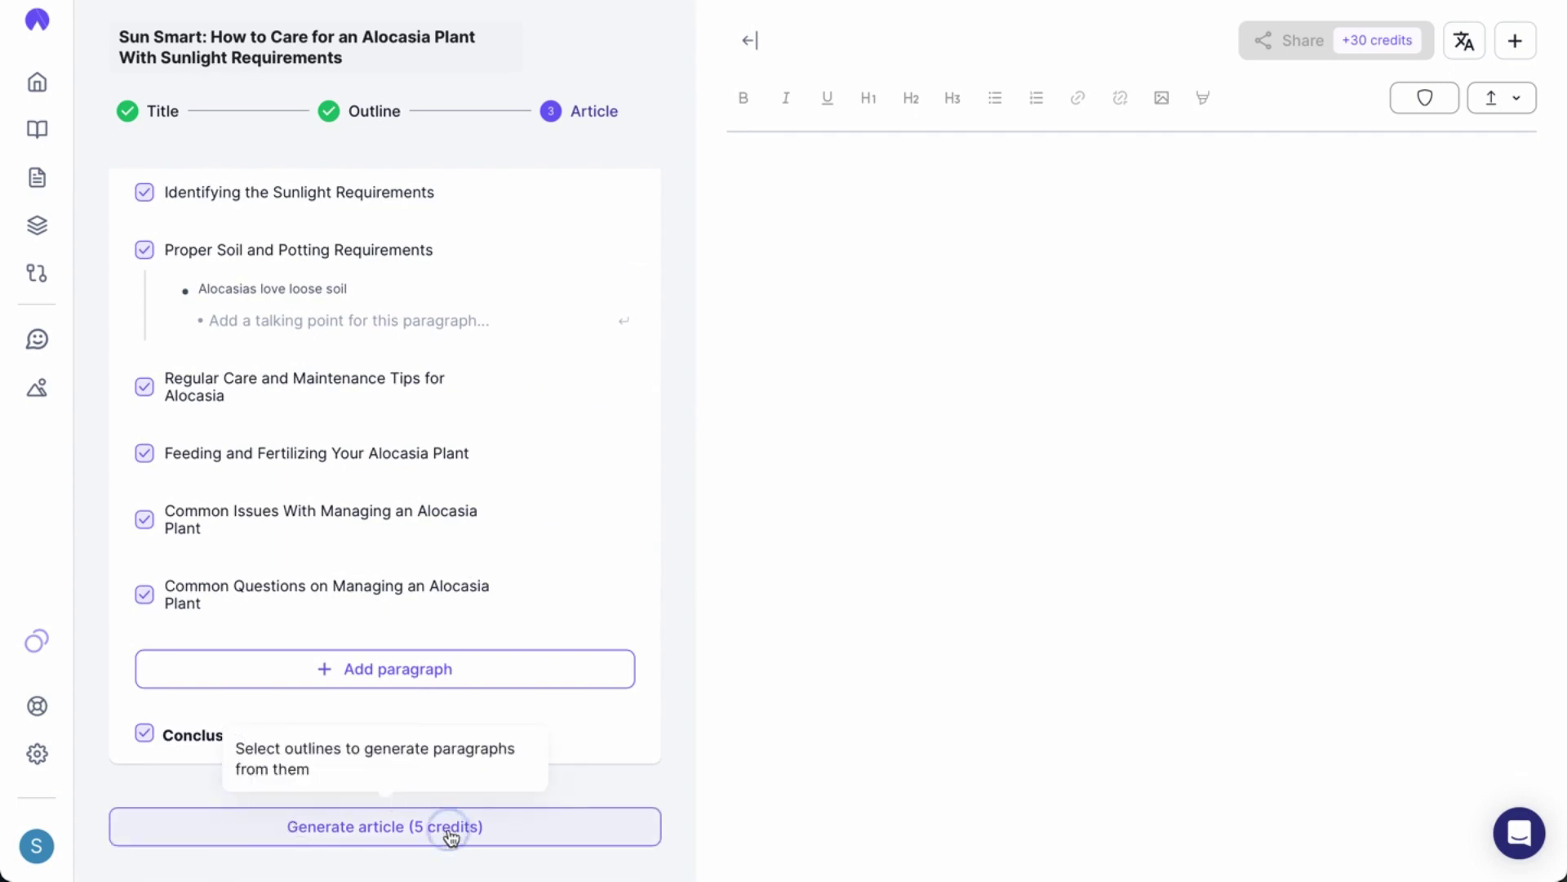
pyautogui.click(451, 833)
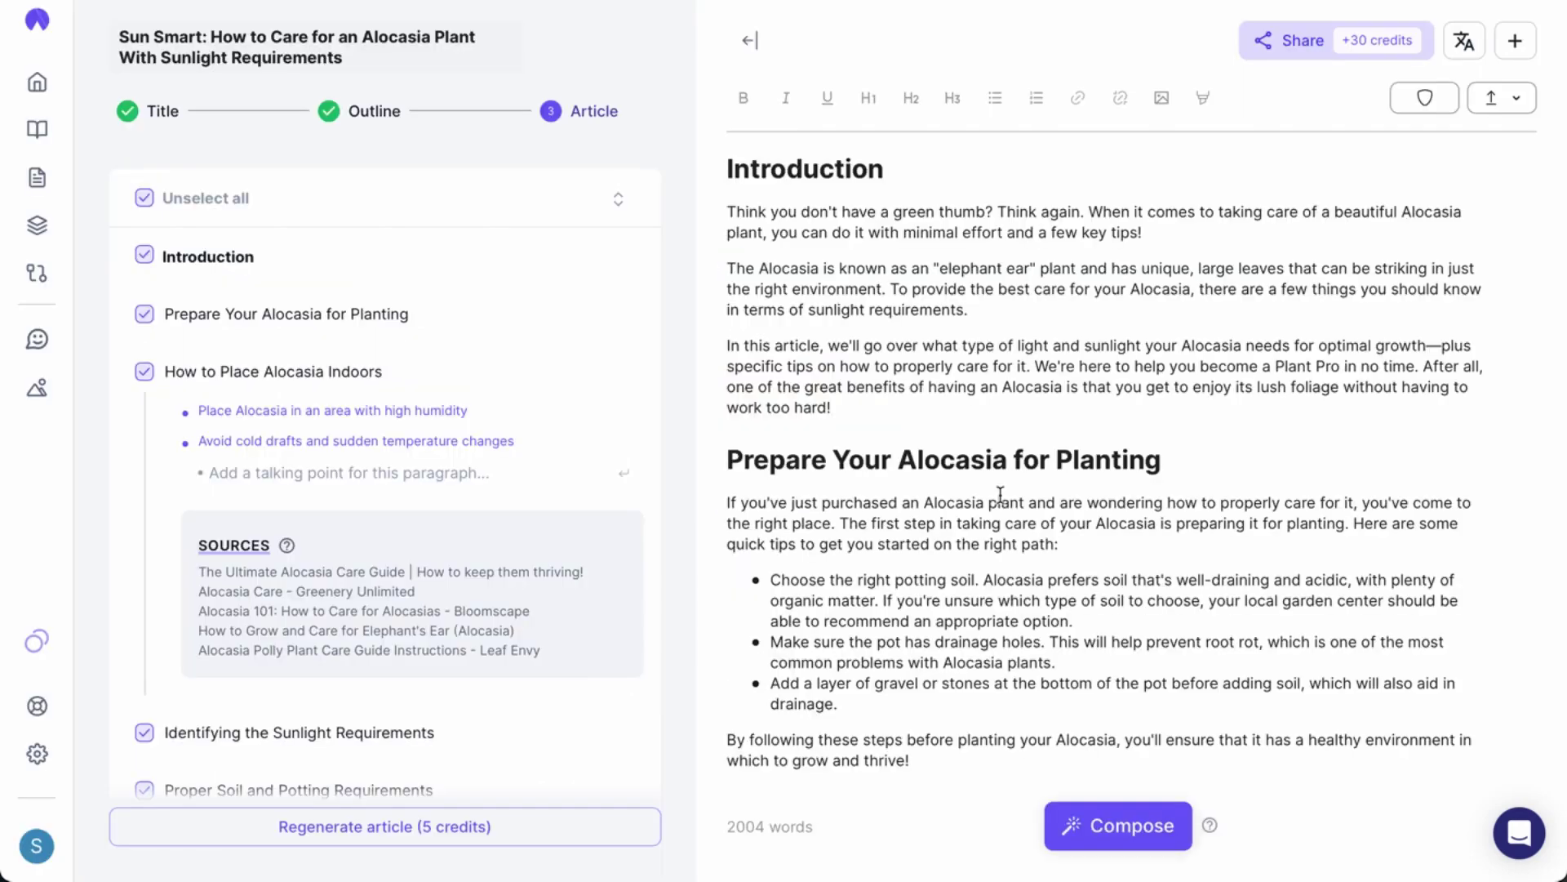
pyautogui.scroll(-2, 1000, 494)
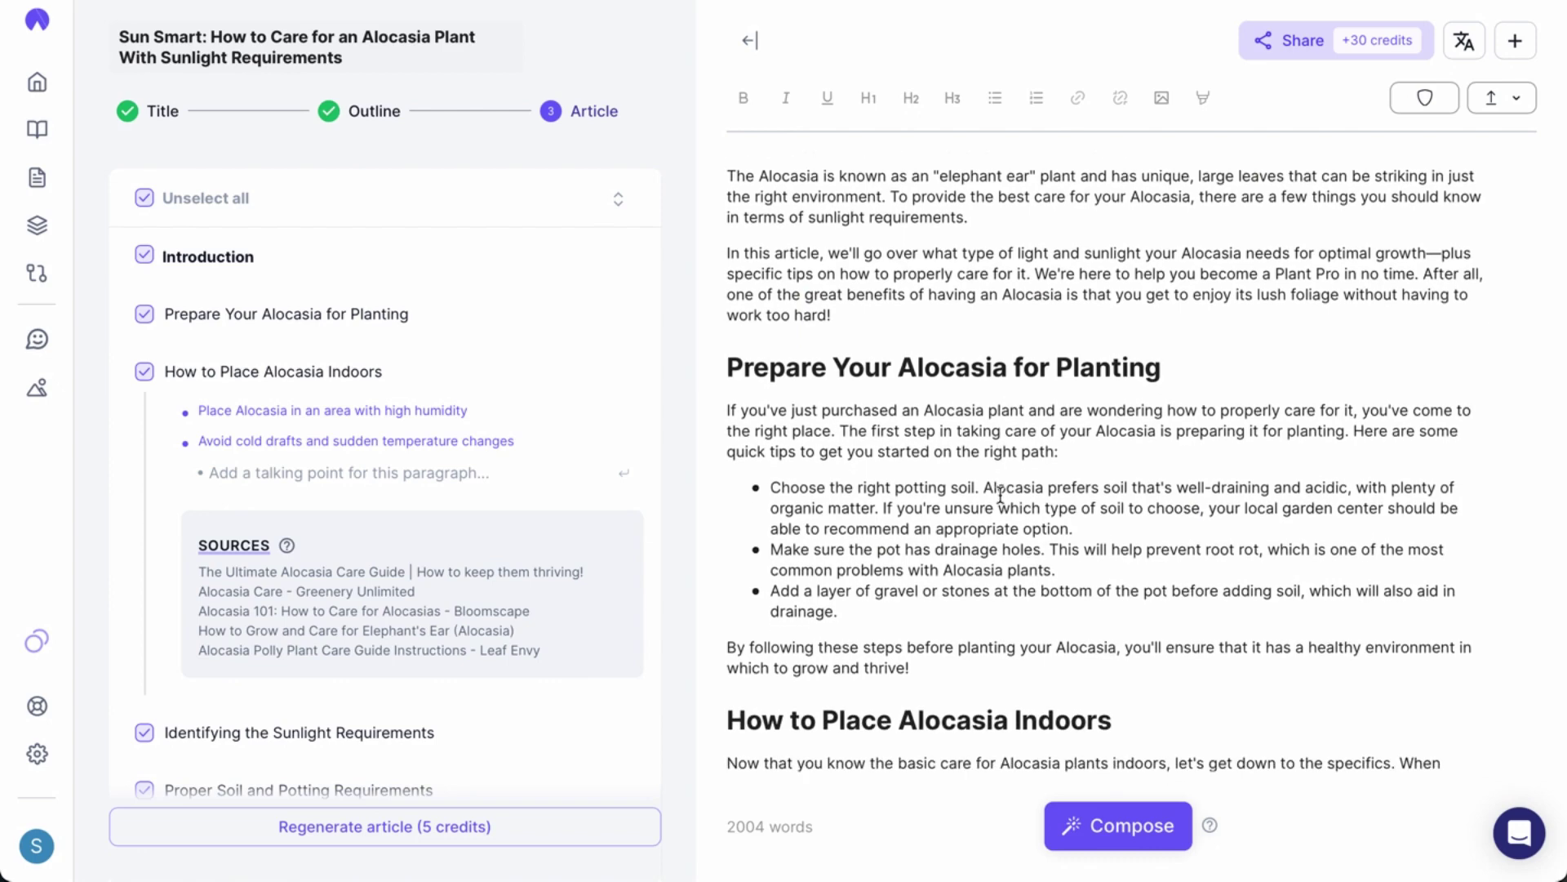
pyautogui.scroll(-1, 1001, 495)
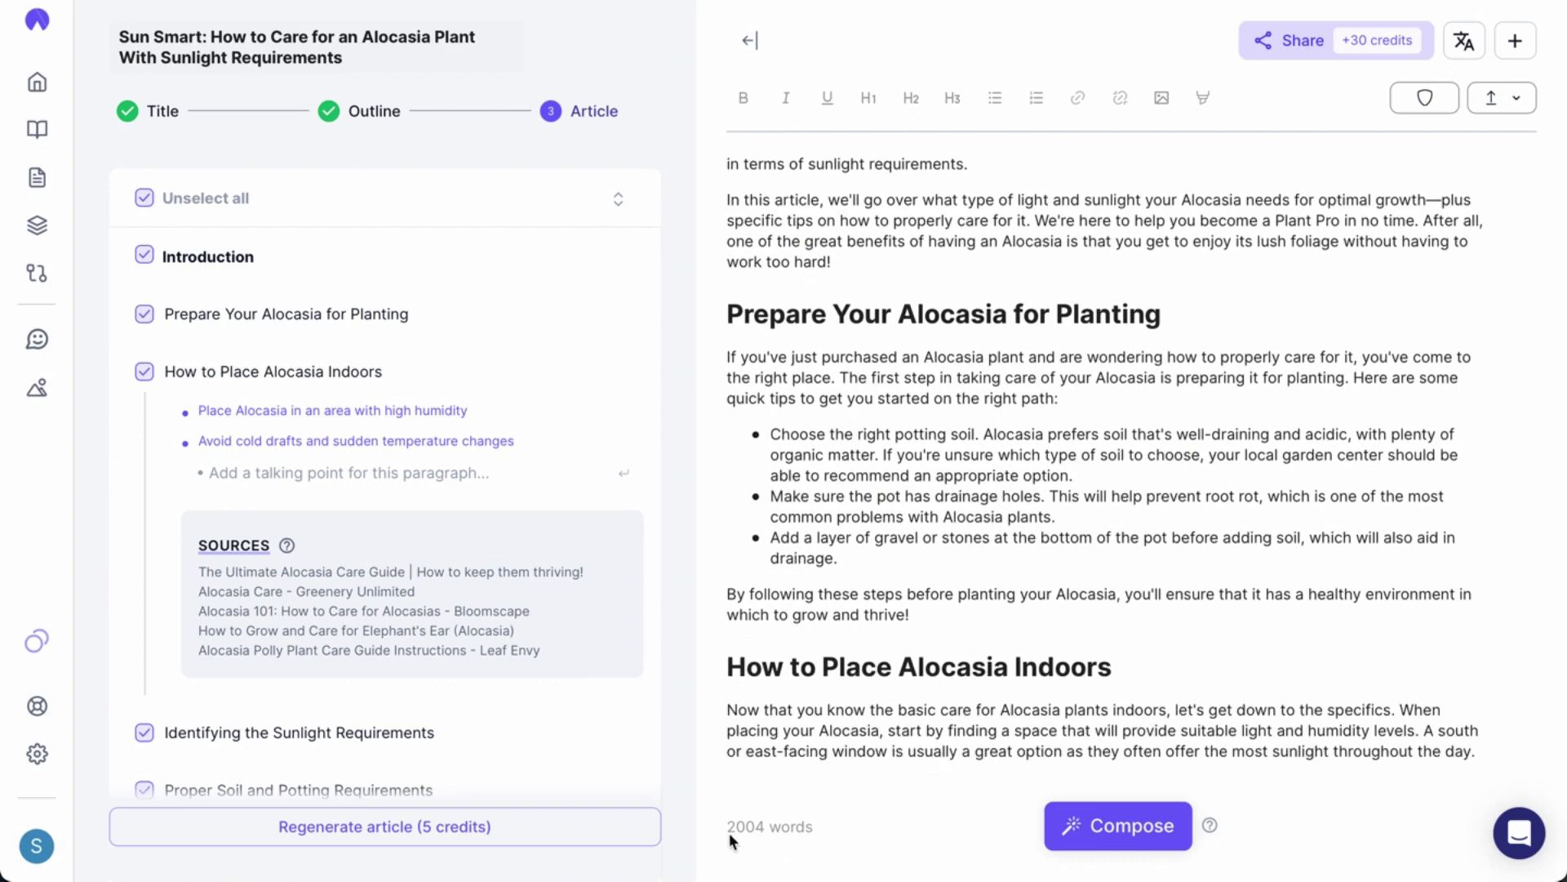
pyautogui.moveTo(729, 833); pyautogui.dragTo(834, 828)
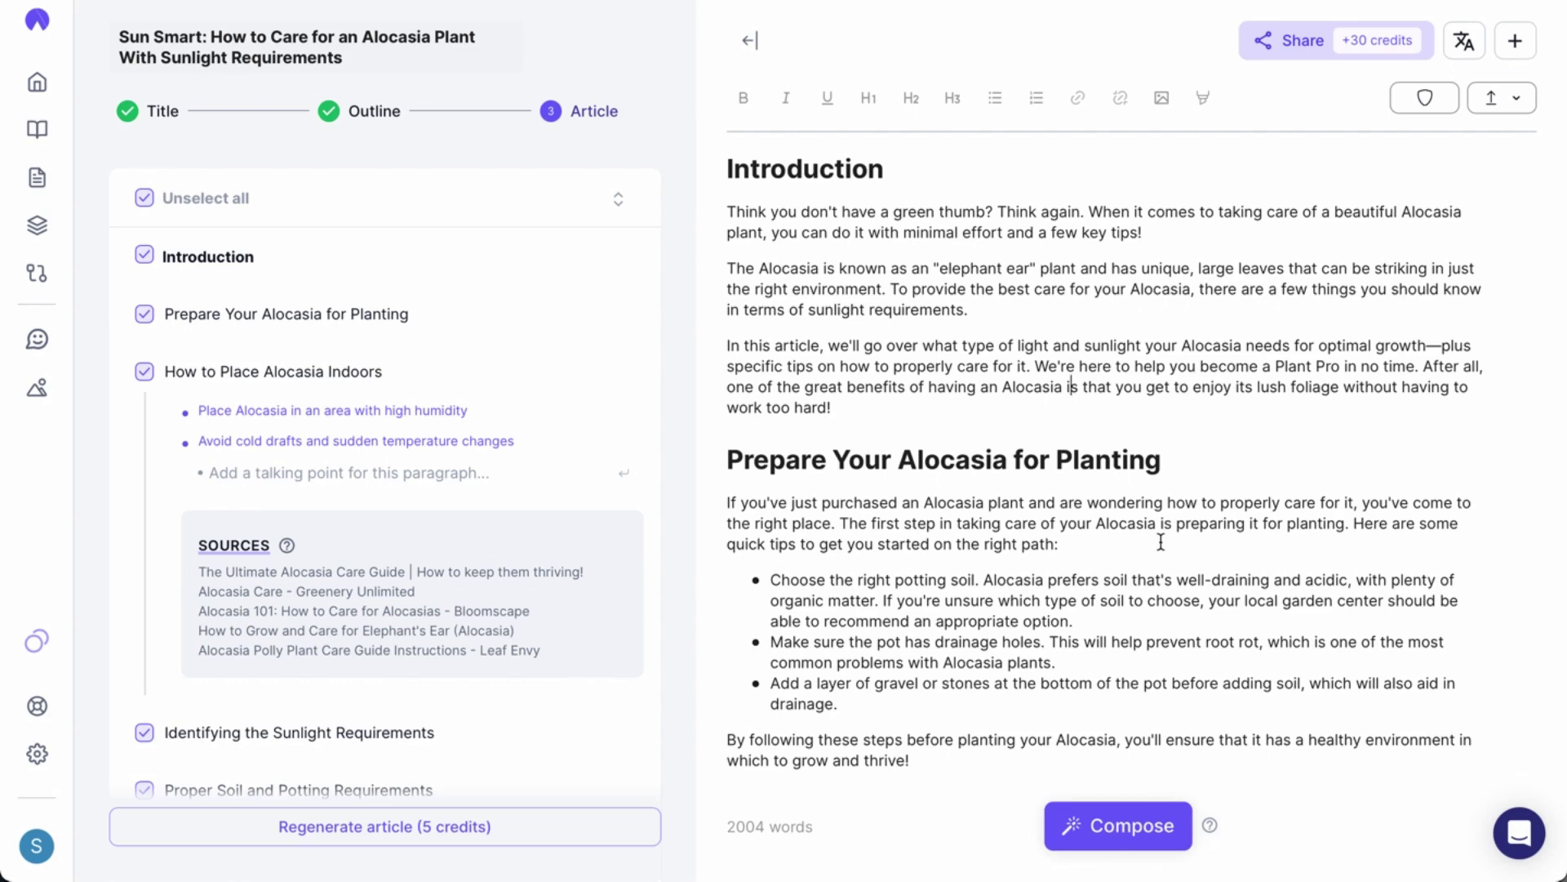
pyautogui.scroll(-1, 1161, 542)
pyautogui.scroll(-1, 1162, 542)
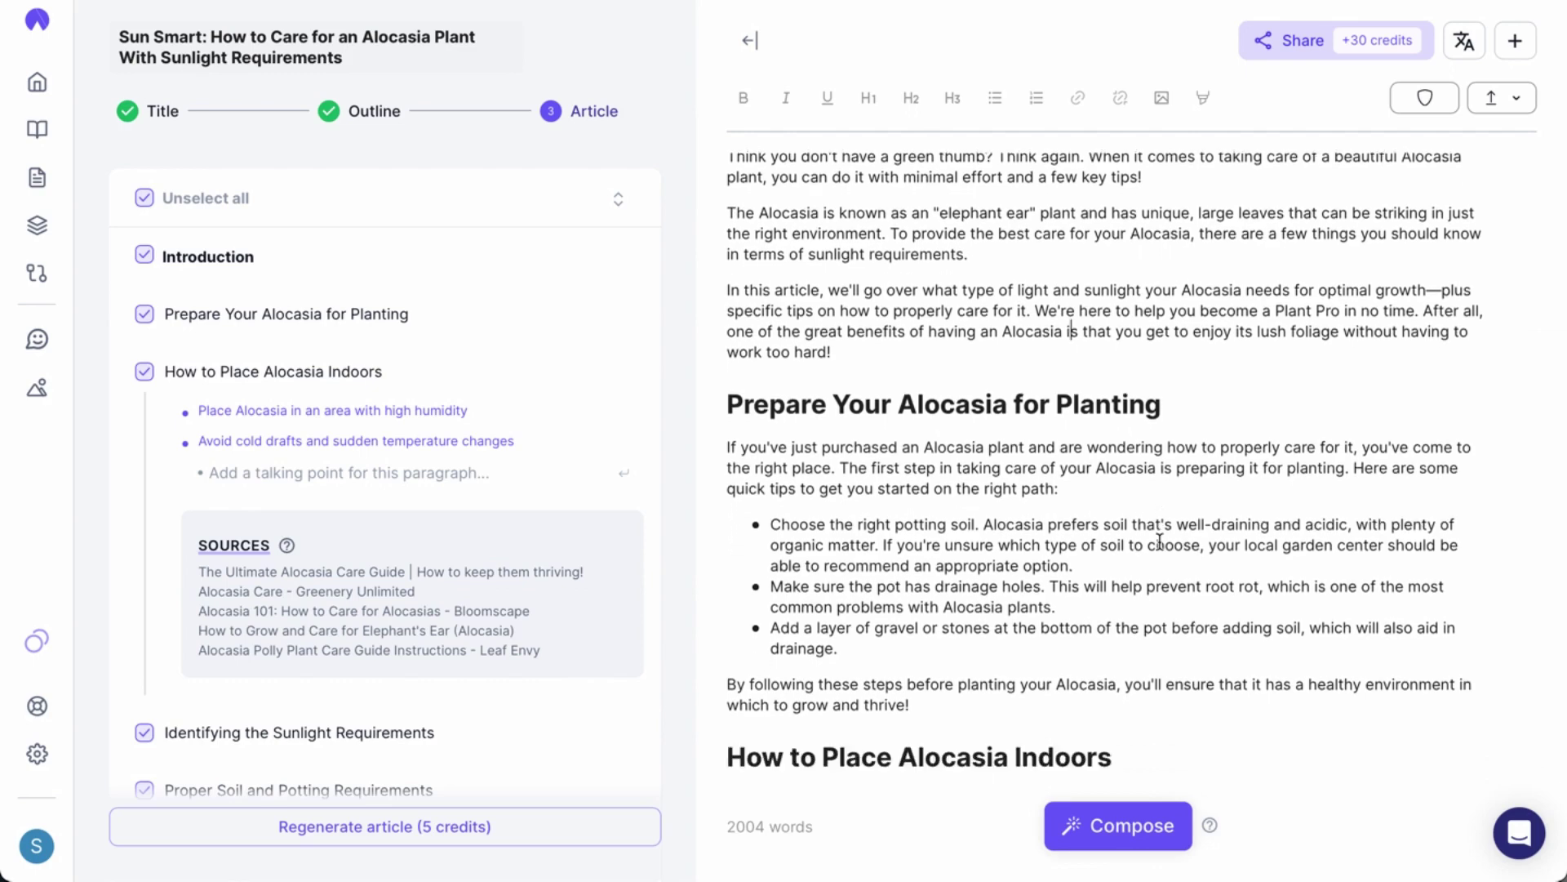
pyautogui.scroll(-1, 1115, 587)
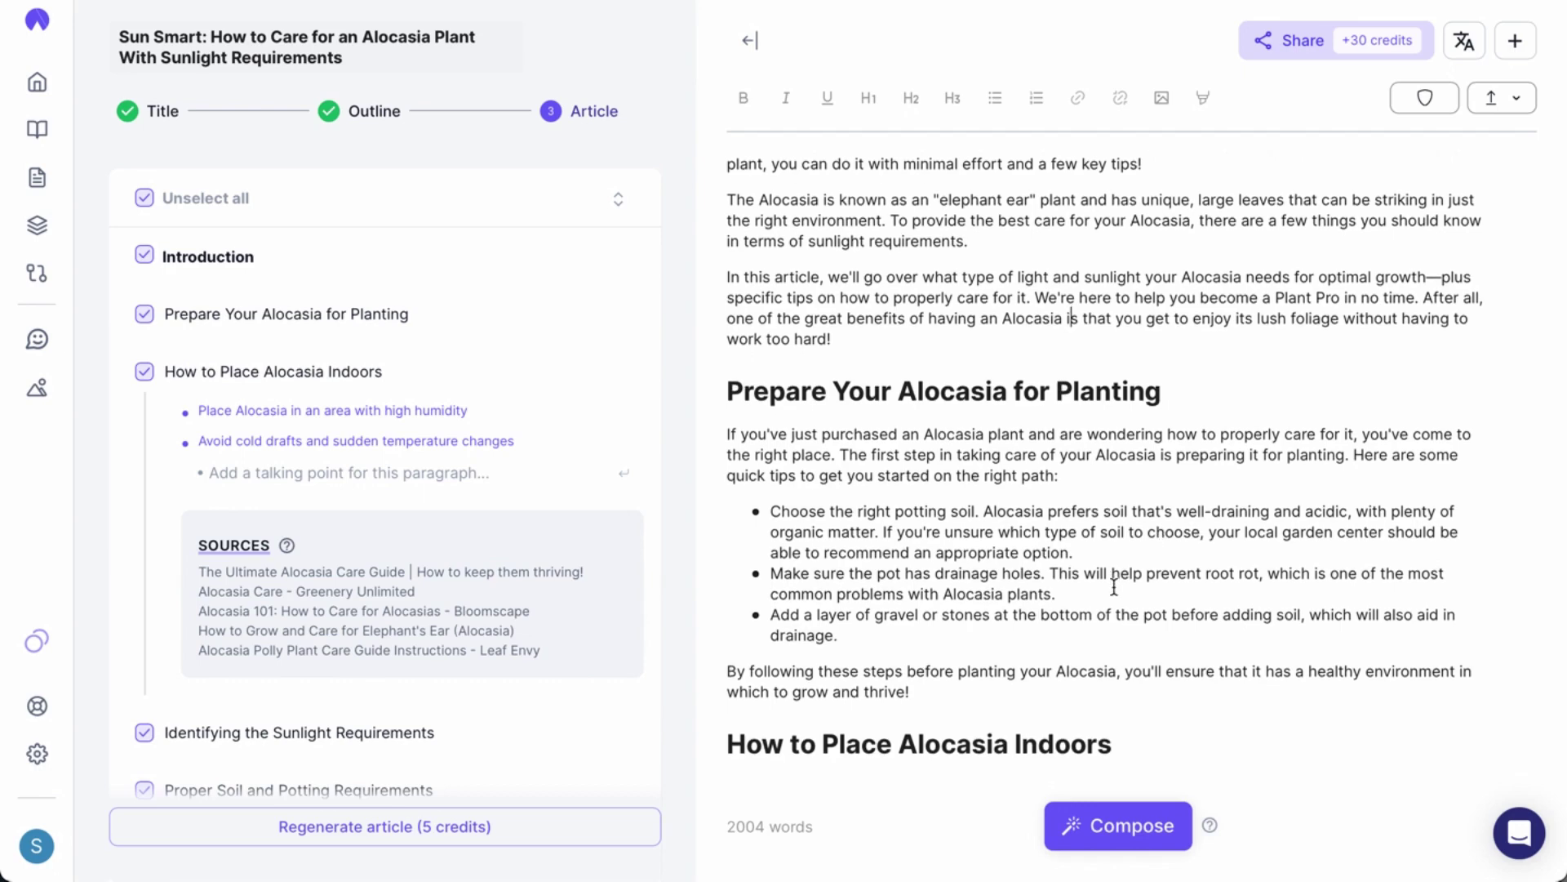
pyautogui.scroll(-2, 1115, 586)
pyautogui.scroll(-1, 1115, 587)
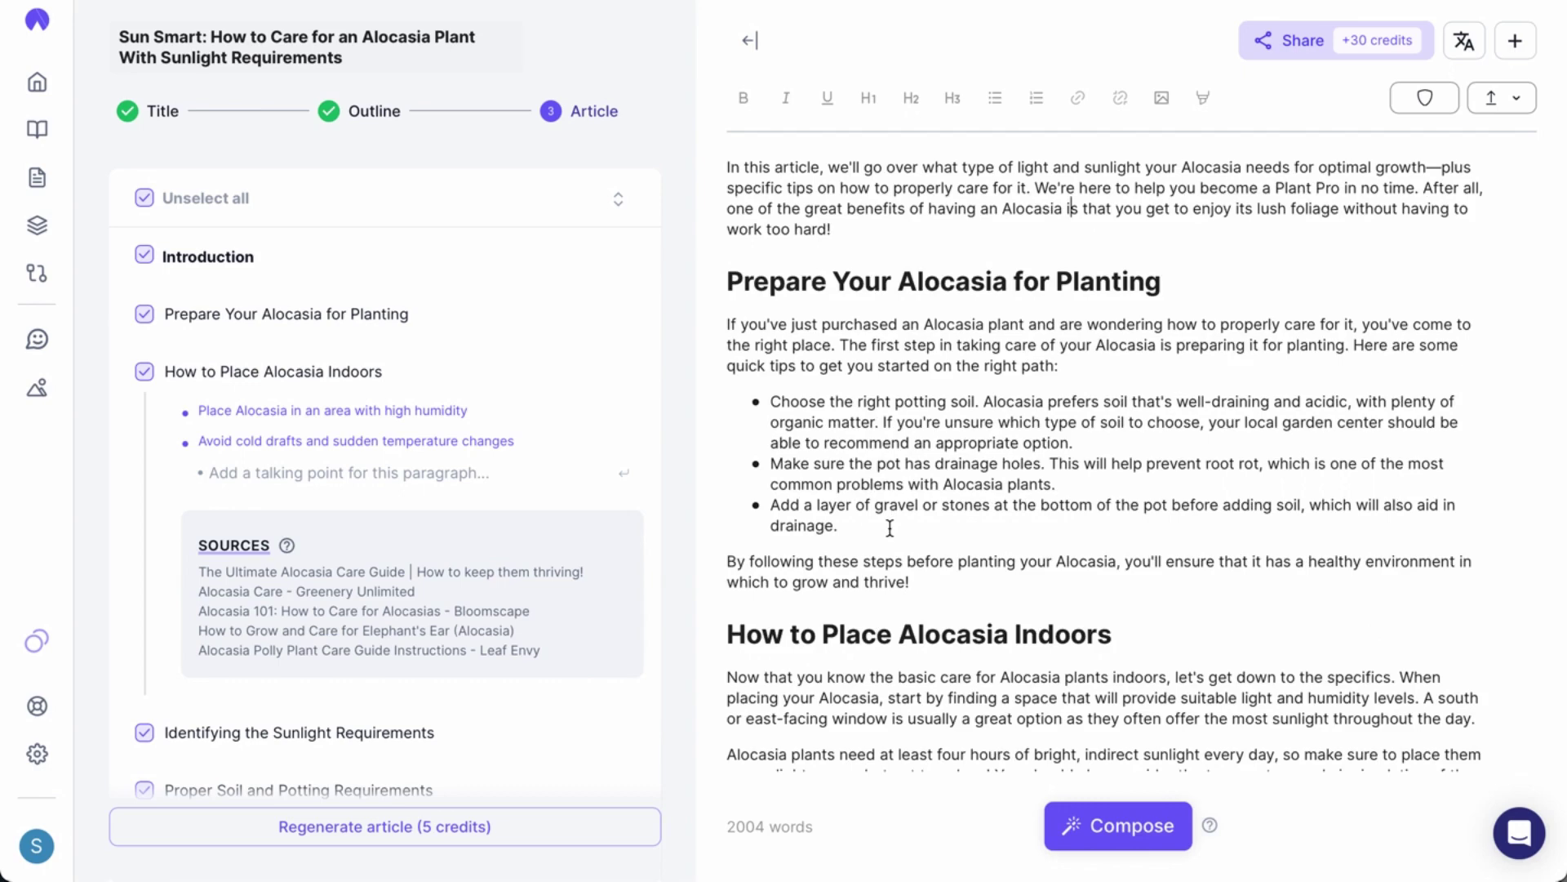
# - Place the caret after the 'drainage.' bullet in the planting tips
pyautogui.click(890, 527)
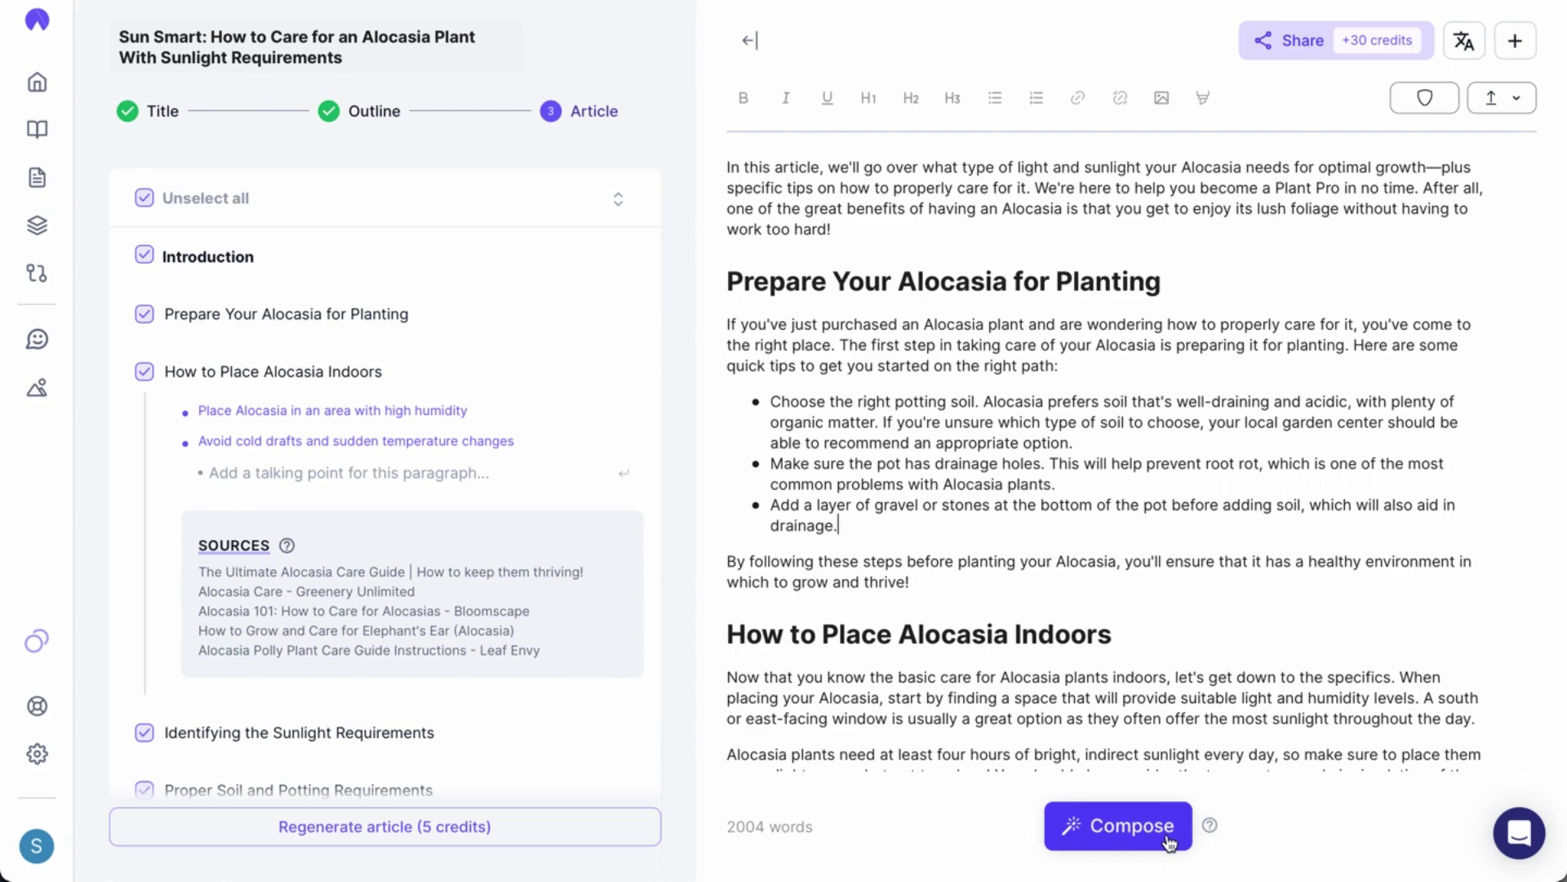
# - Use Compose to continue after the drainage tip with positioning, watering, sunlight and summary paragraphs
pyautogui.click(1169, 840)
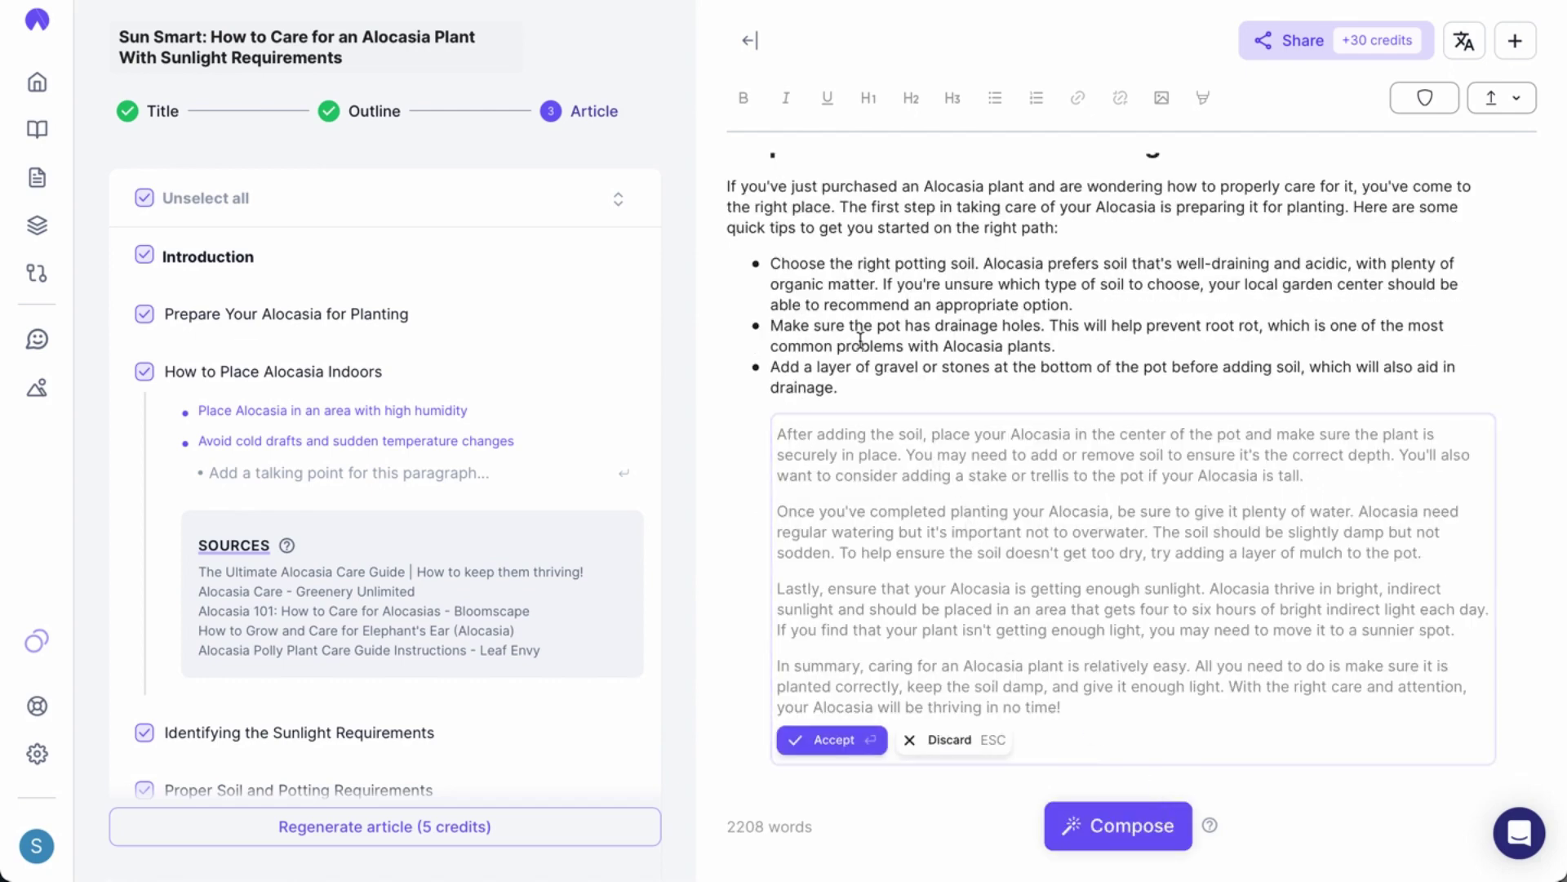
pyautogui.scroll(1, 796, 280)
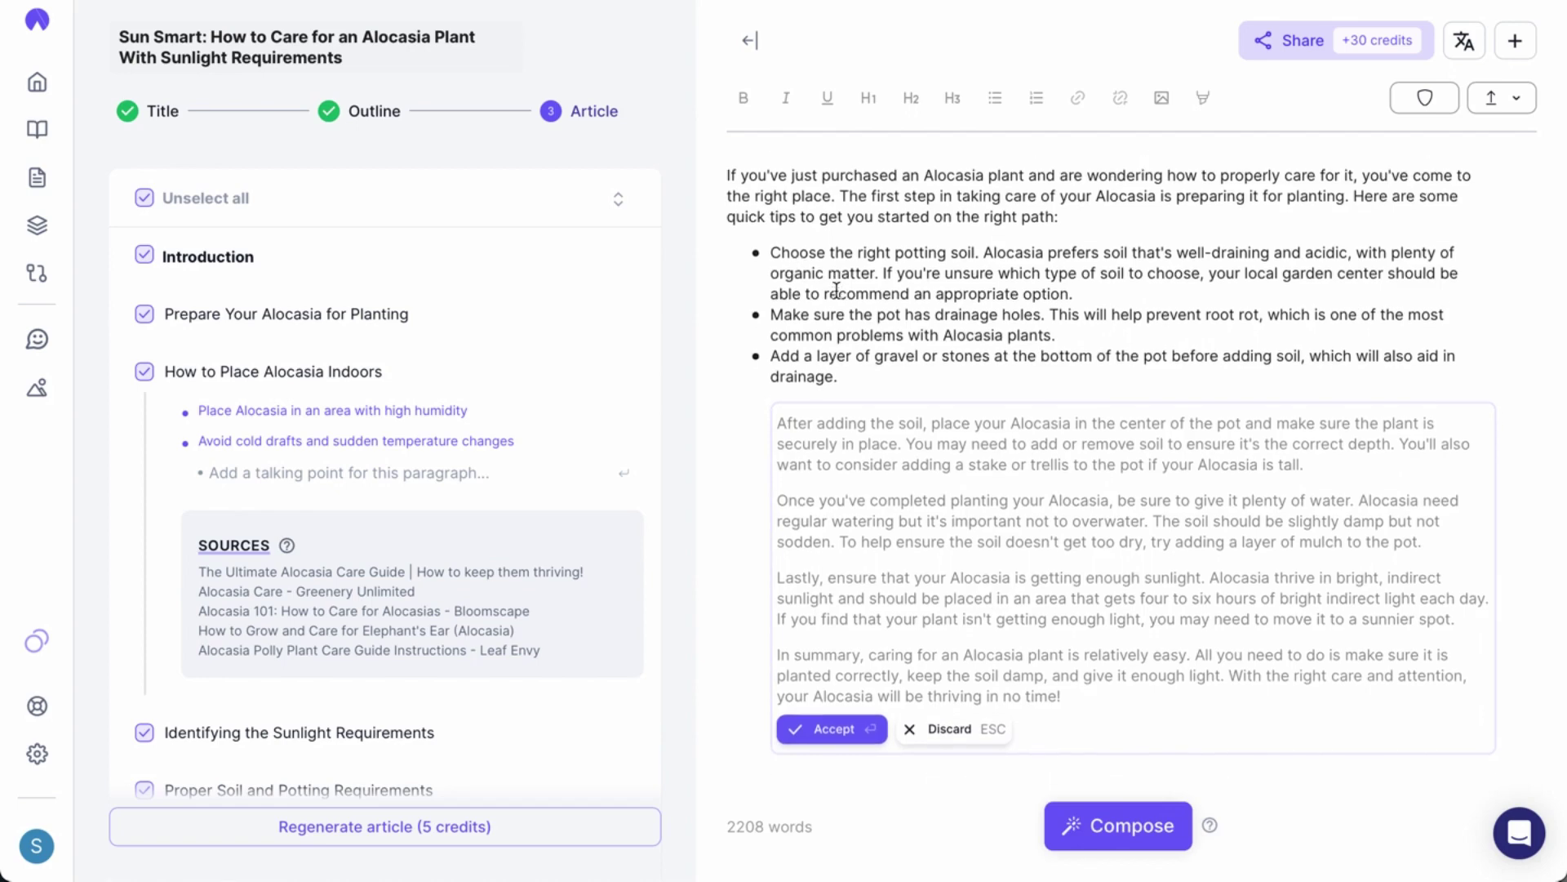
pyautogui.scroll(-1, 835, 288)
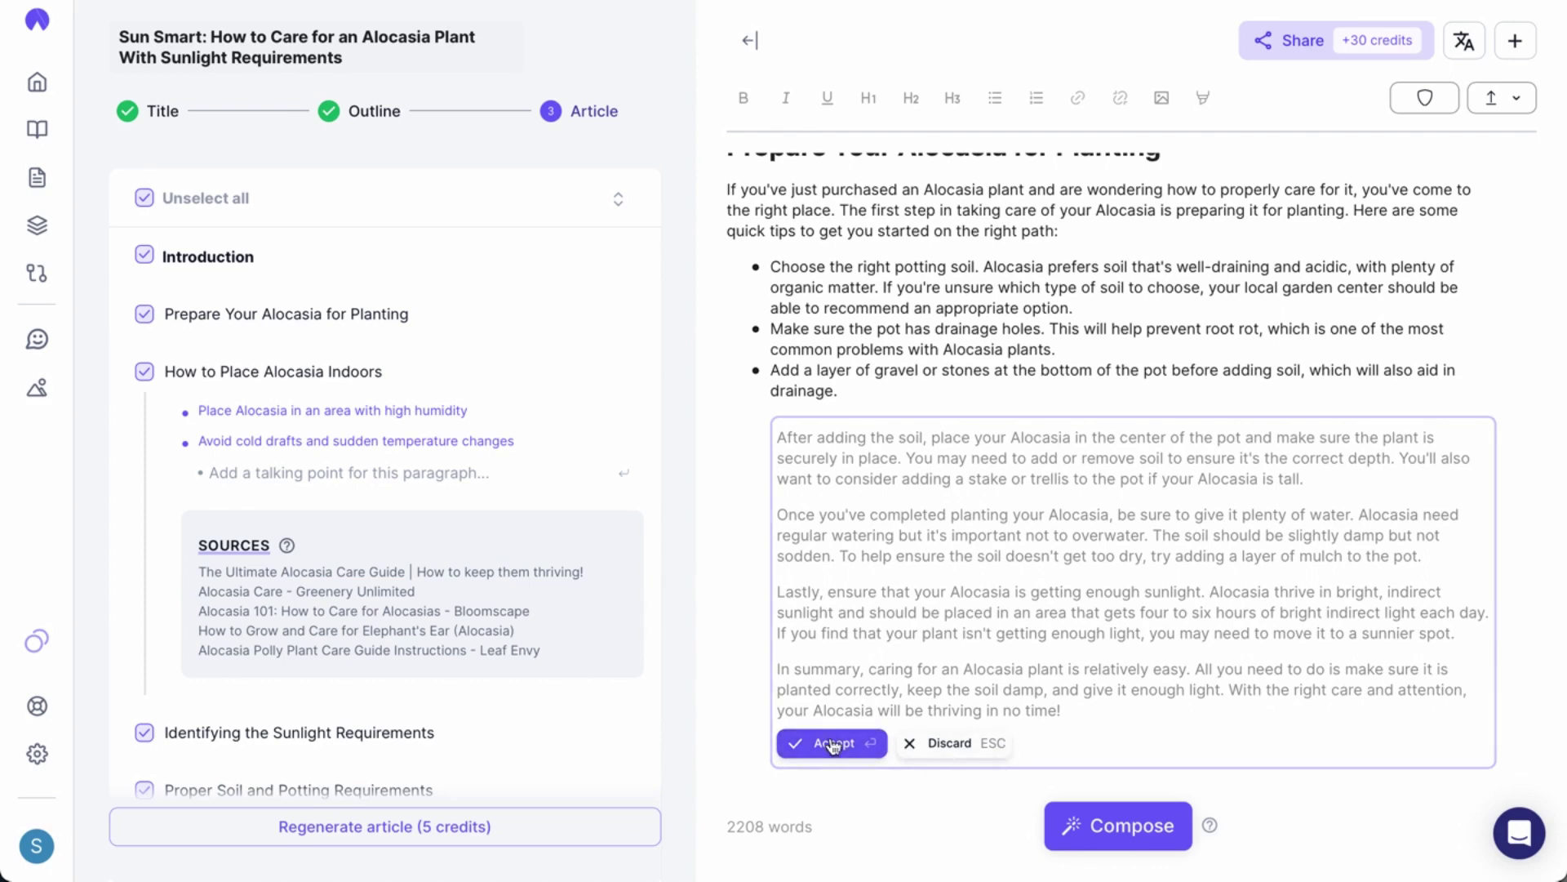
# - Accept the drafted text and turn the positioning, watering and sunlight paragraphs into bullet tips
pyautogui.click(819, 746)
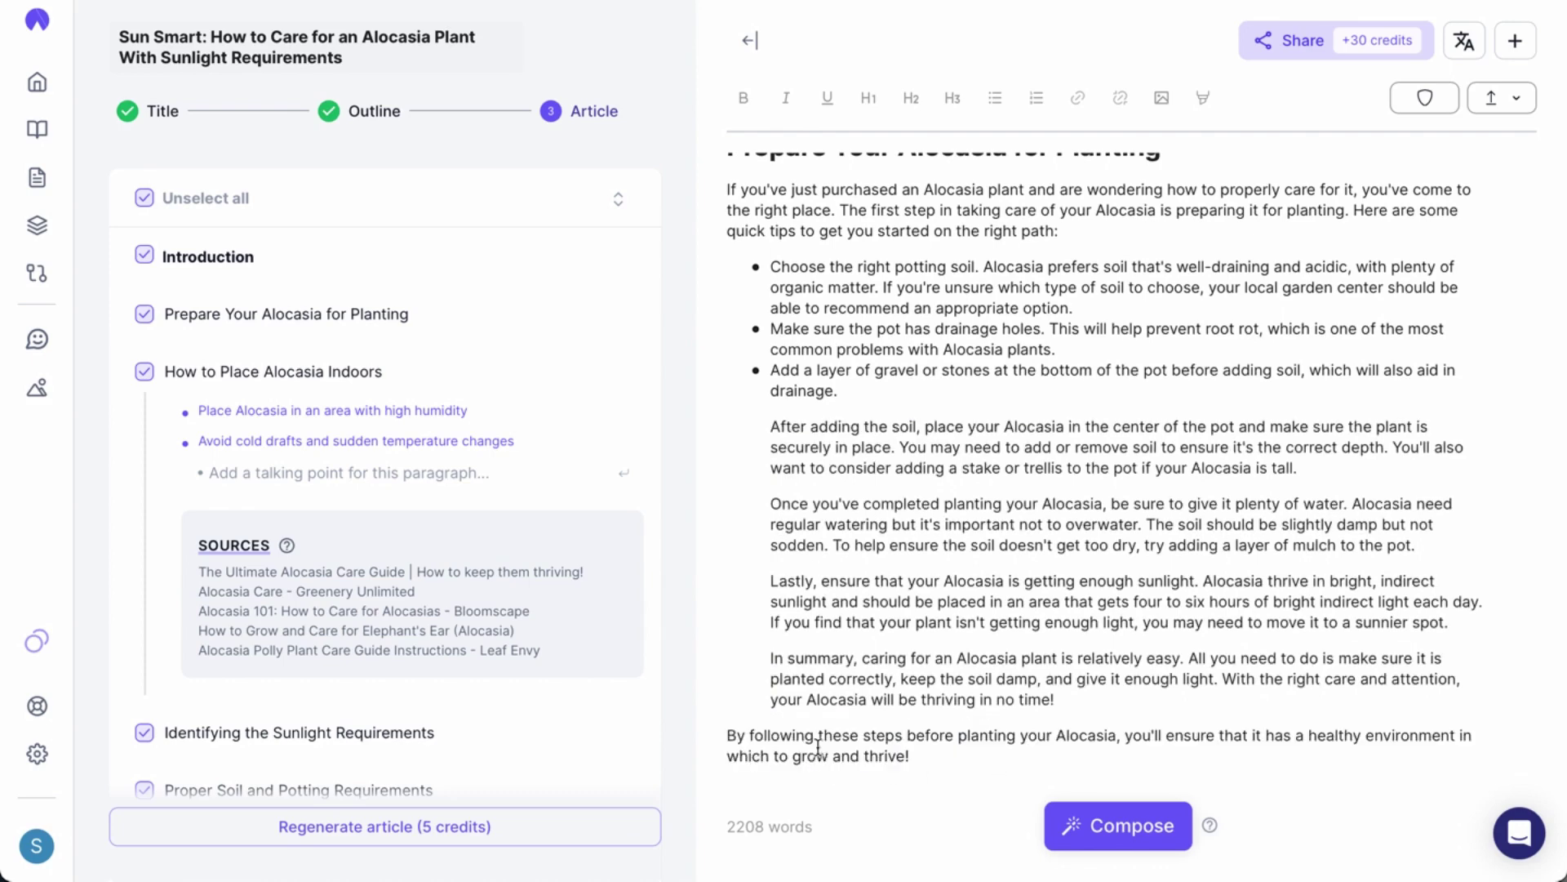
pyautogui.press('BackSpace')
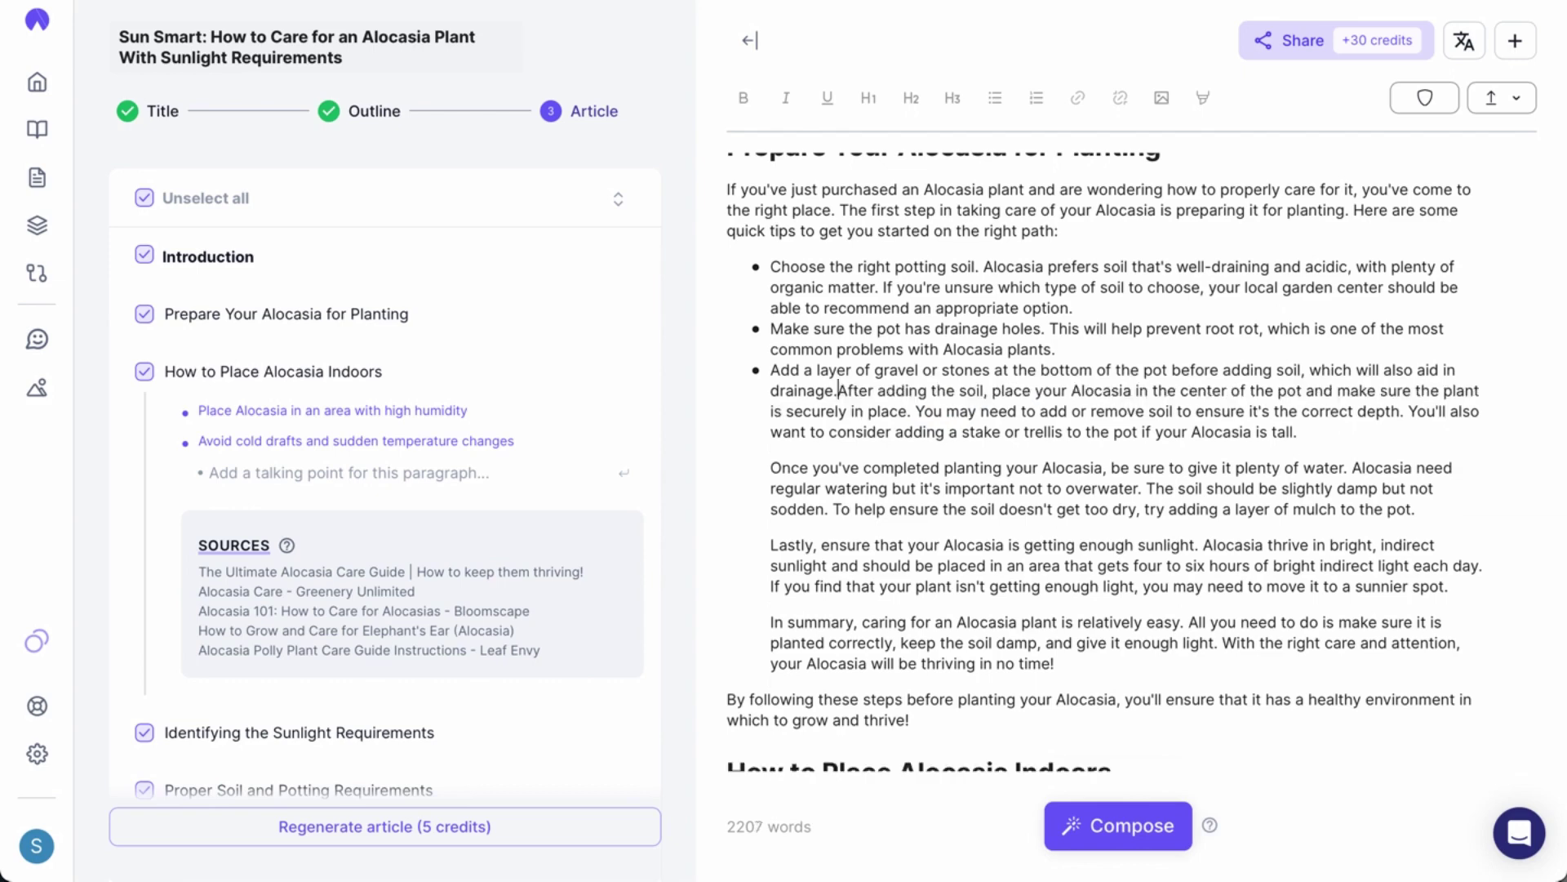
pyautogui.press('Return')
pyautogui.press('Down')
pyautogui.press('Down')
pyautogui.press('Down')
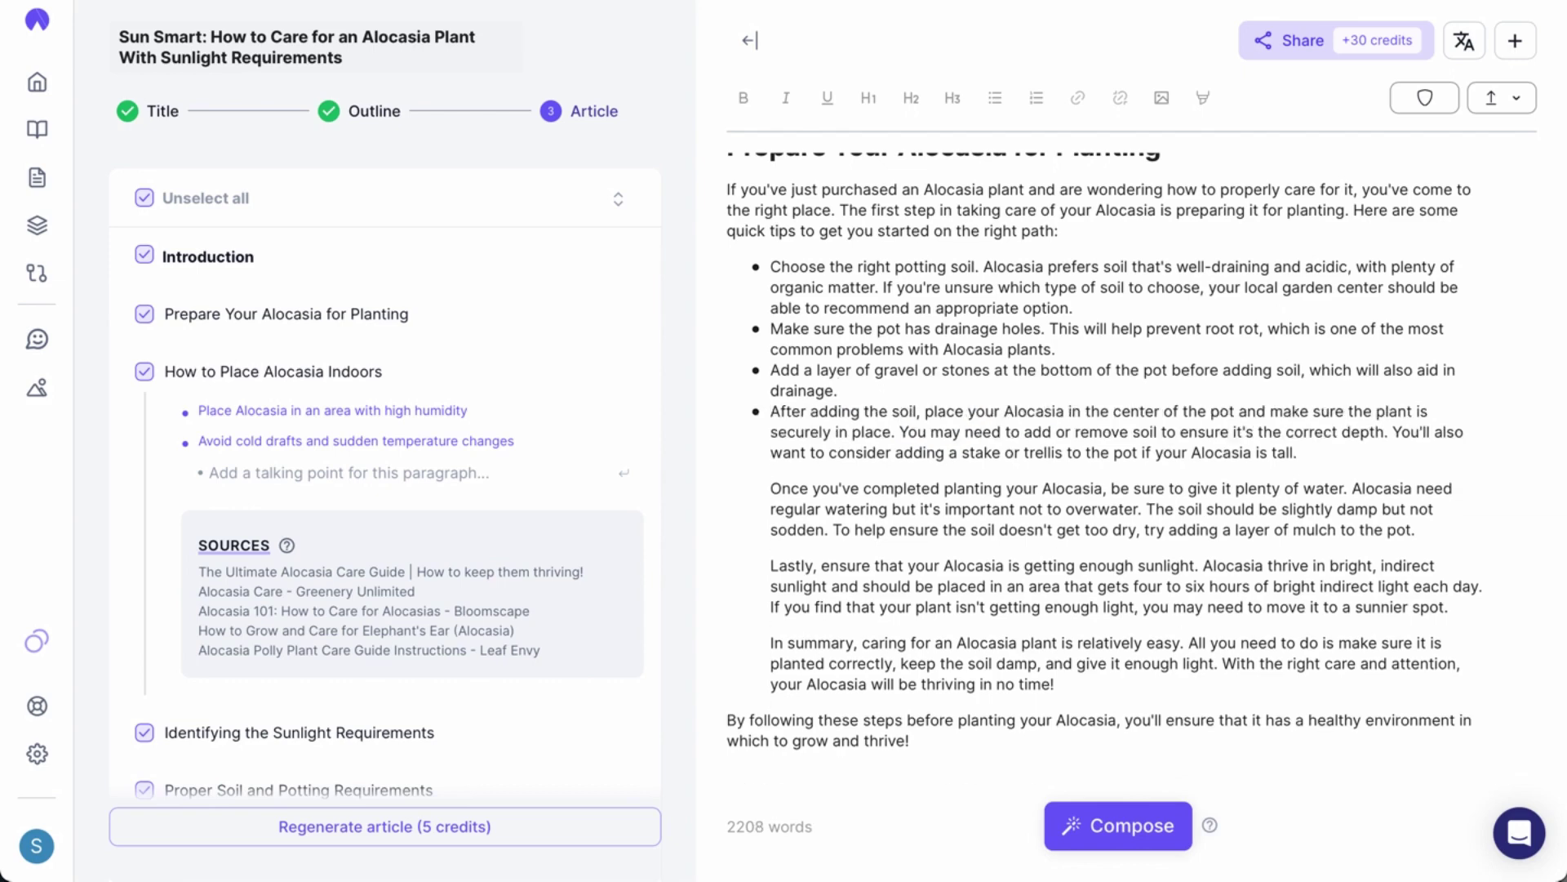
pyautogui.press('BackSpace')
pyautogui.press('Return')
pyautogui.press('Down')
pyautogui.press('Down')
pyautogui.press('Down')
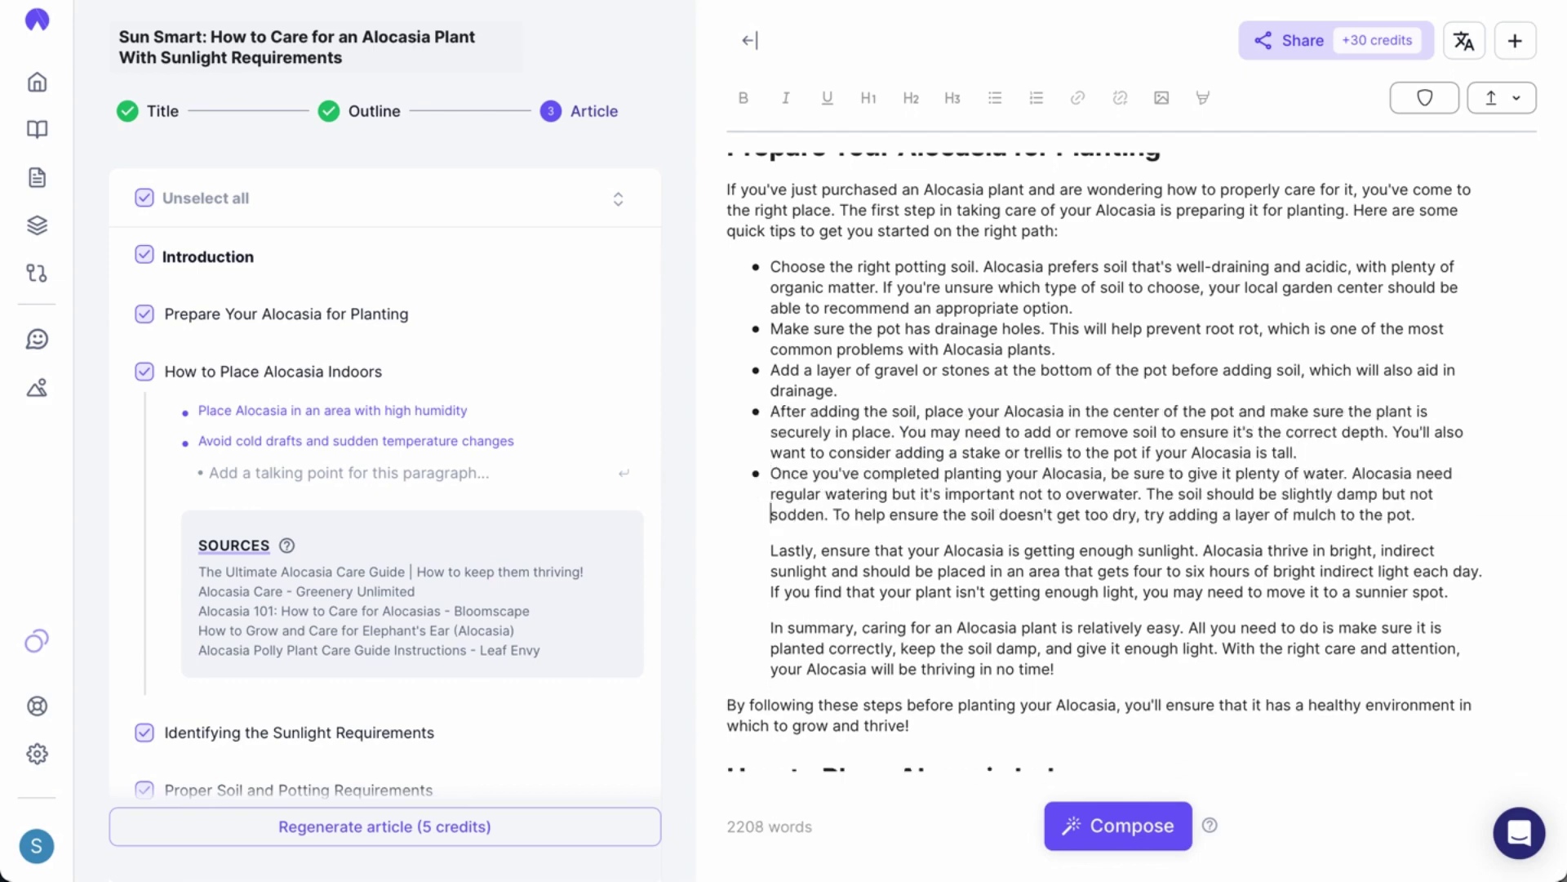
pyautogui.press('BackSpace')
pyautogui.press('Down')
pyautogui.press('Down')
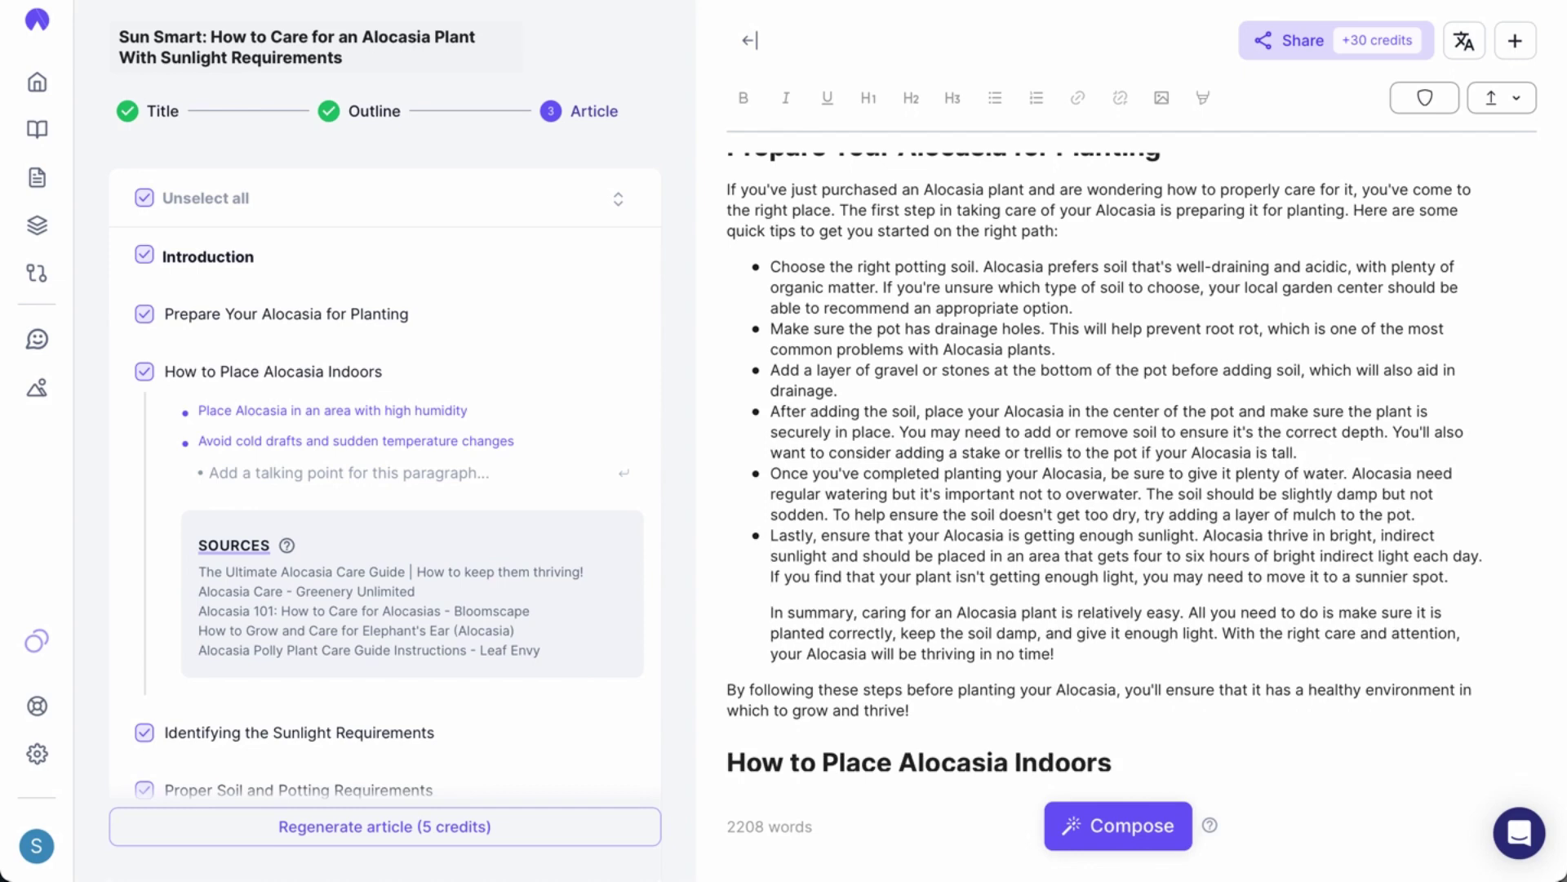
# - Delete the redundant 'In summary' paragraph from the planting section
pyautogui.hotkey('shift', 'End')
pyautogui.scroll(-1, 1102, 429)
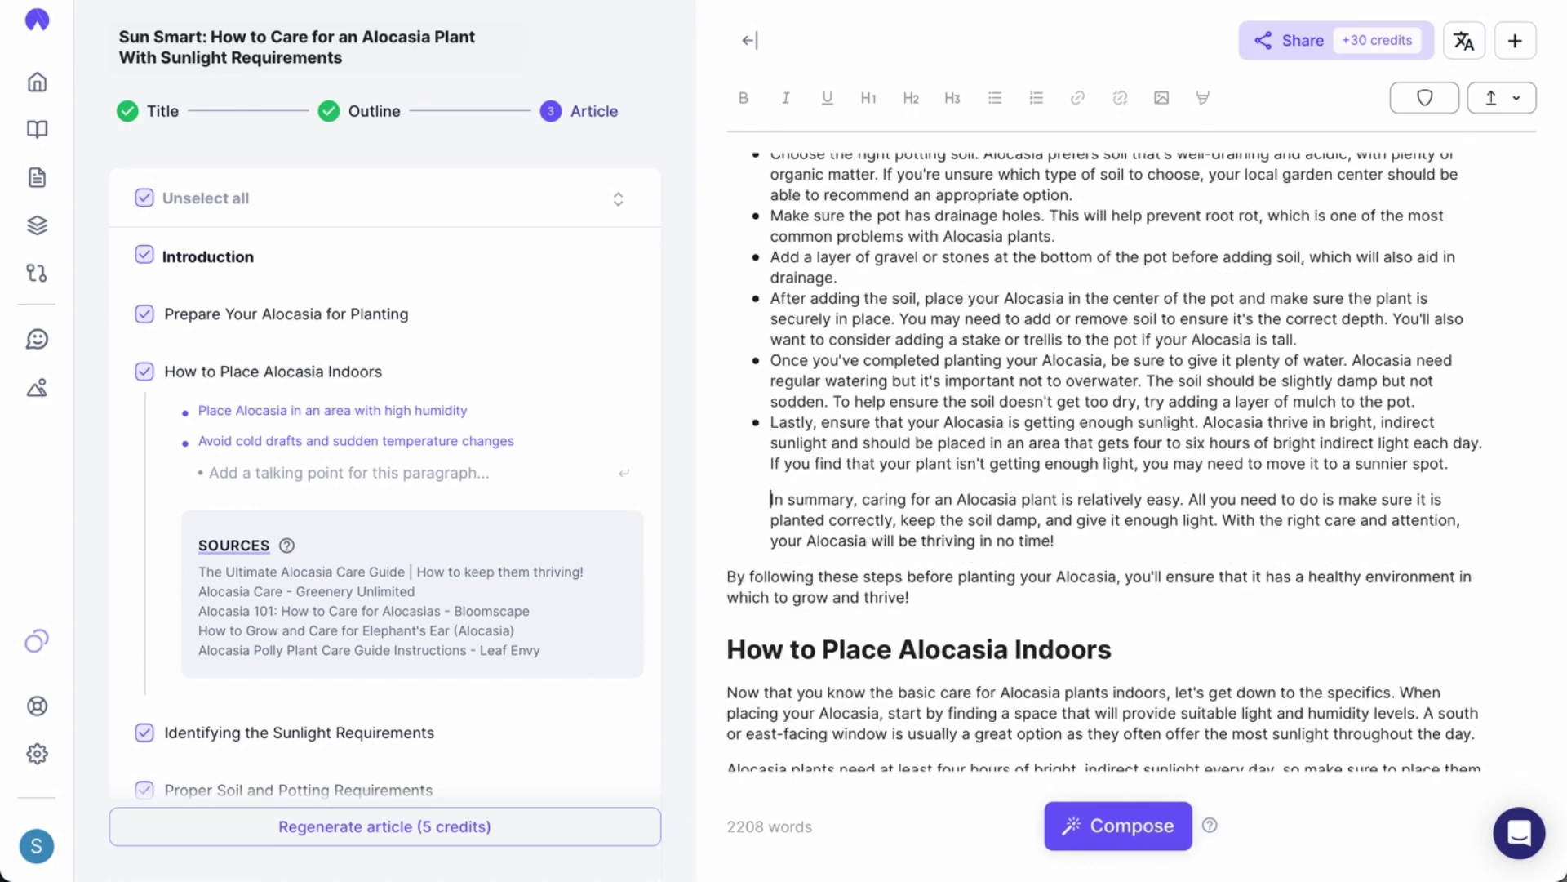
pyautogui.hotkey('shift', 'Down')
pyautogui.hotkey('shift', 'Down')
pyautogui.hotkey('shift', 'Left')
pyautogui.hotkey('shift', 'Left')
pyautogui.hotkey('shift', 'Left')
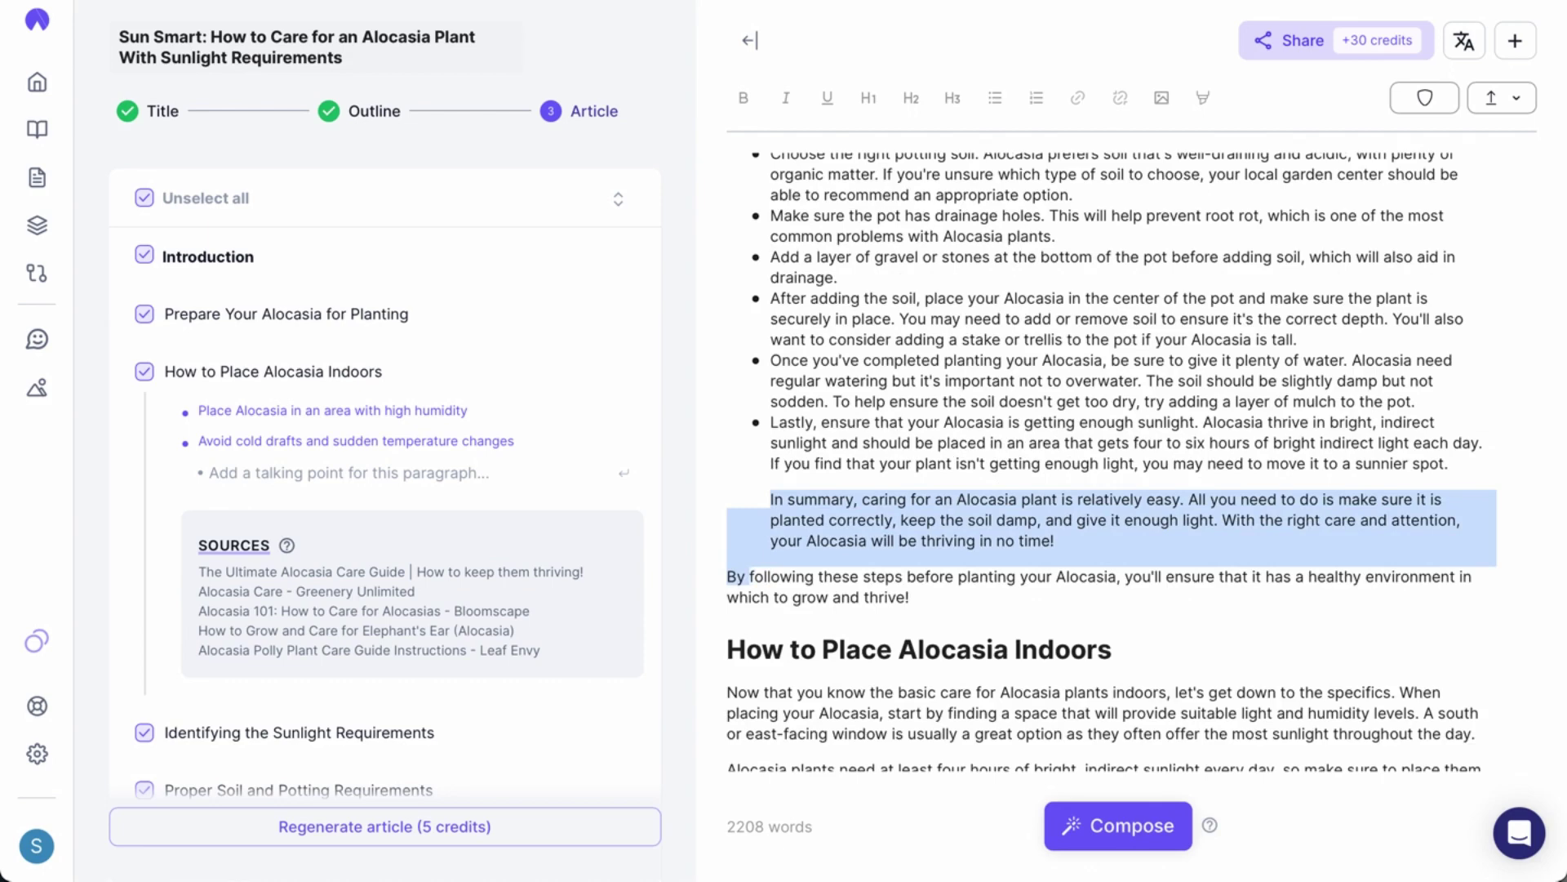
pyautogui.hotkey('shift', 'Left')
pyautogui.hotkey('shift', 'Left')
pyautogui.hotkey('shift', 'Left')
pyautogui.press('Delete')
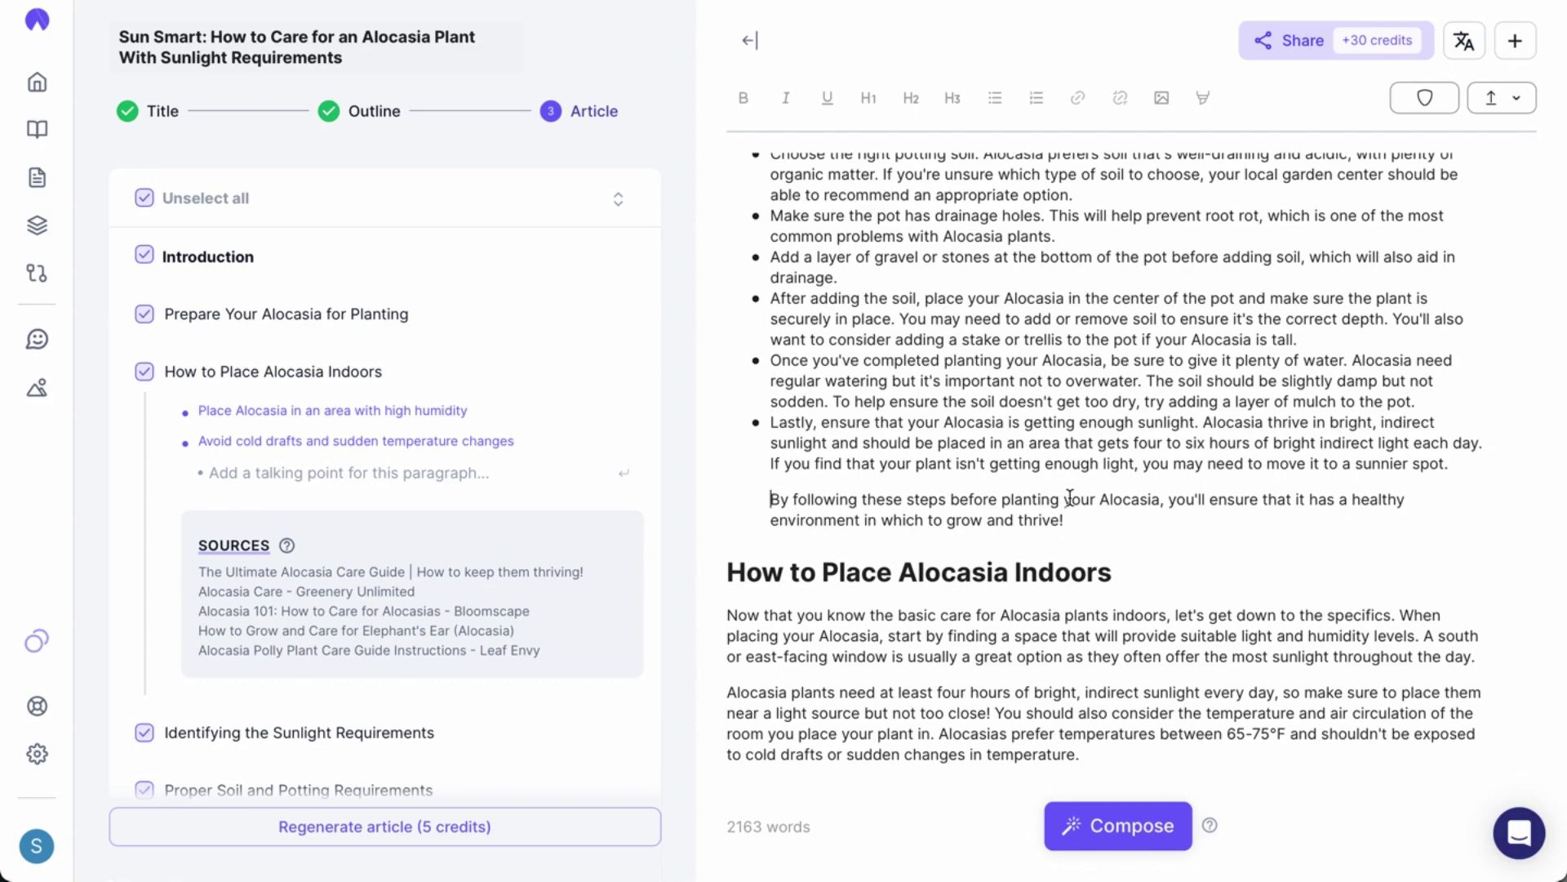
pyautogui.scroll(-3, 1068, 498)
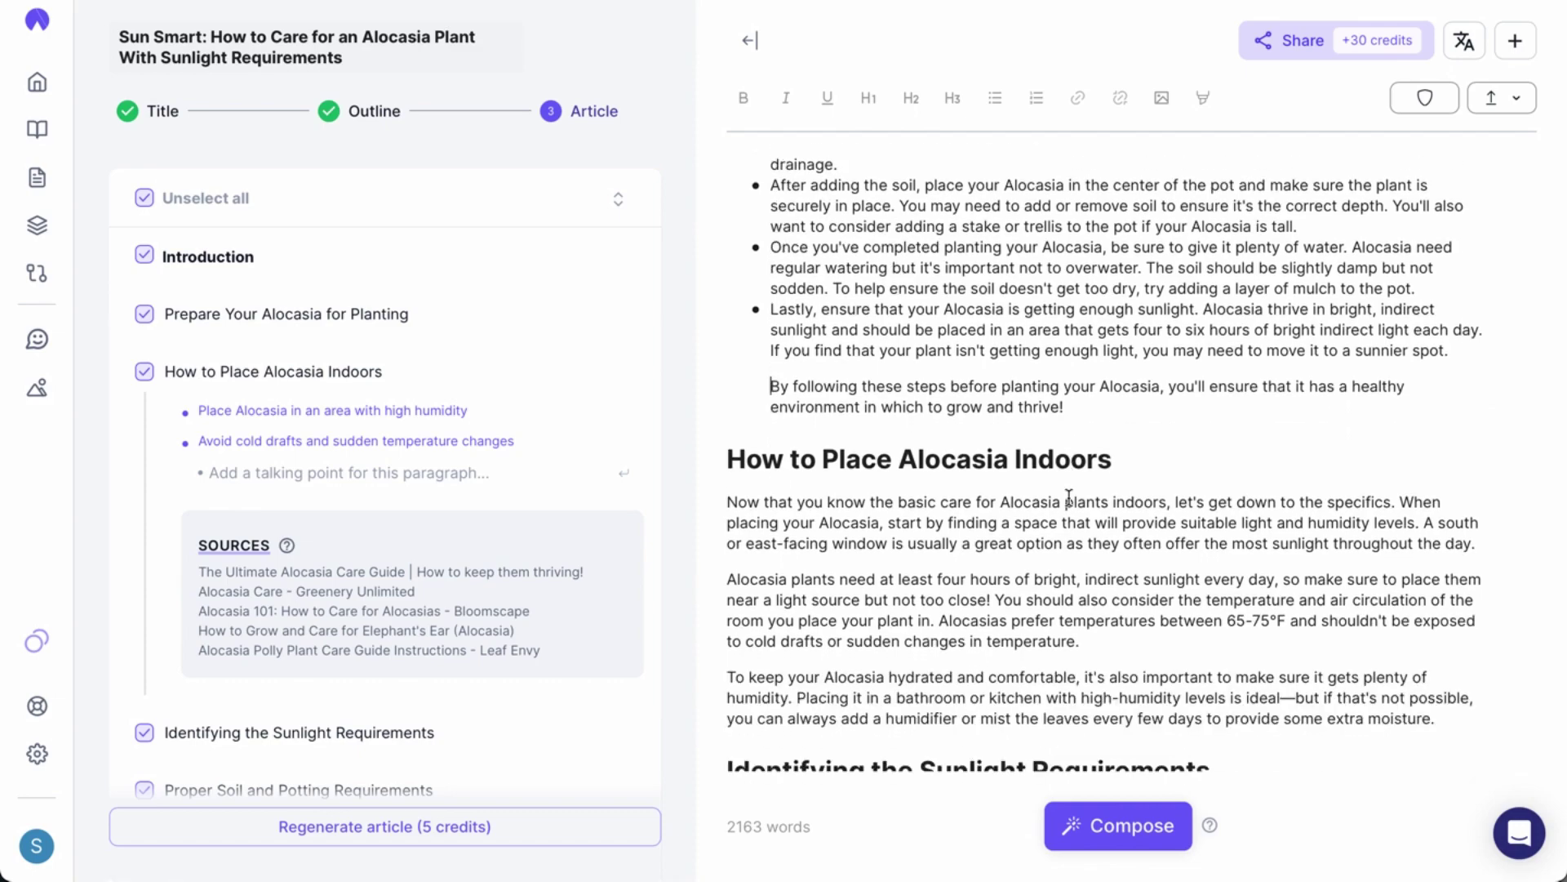
pyautogui.scroll(-3, 1067, 499)
pyautogui.scroll(-3, 1069, 498)
pyautogui.scroll(-2, 1069, 499)
pyautogui.scroll(-3, 1069, 499)
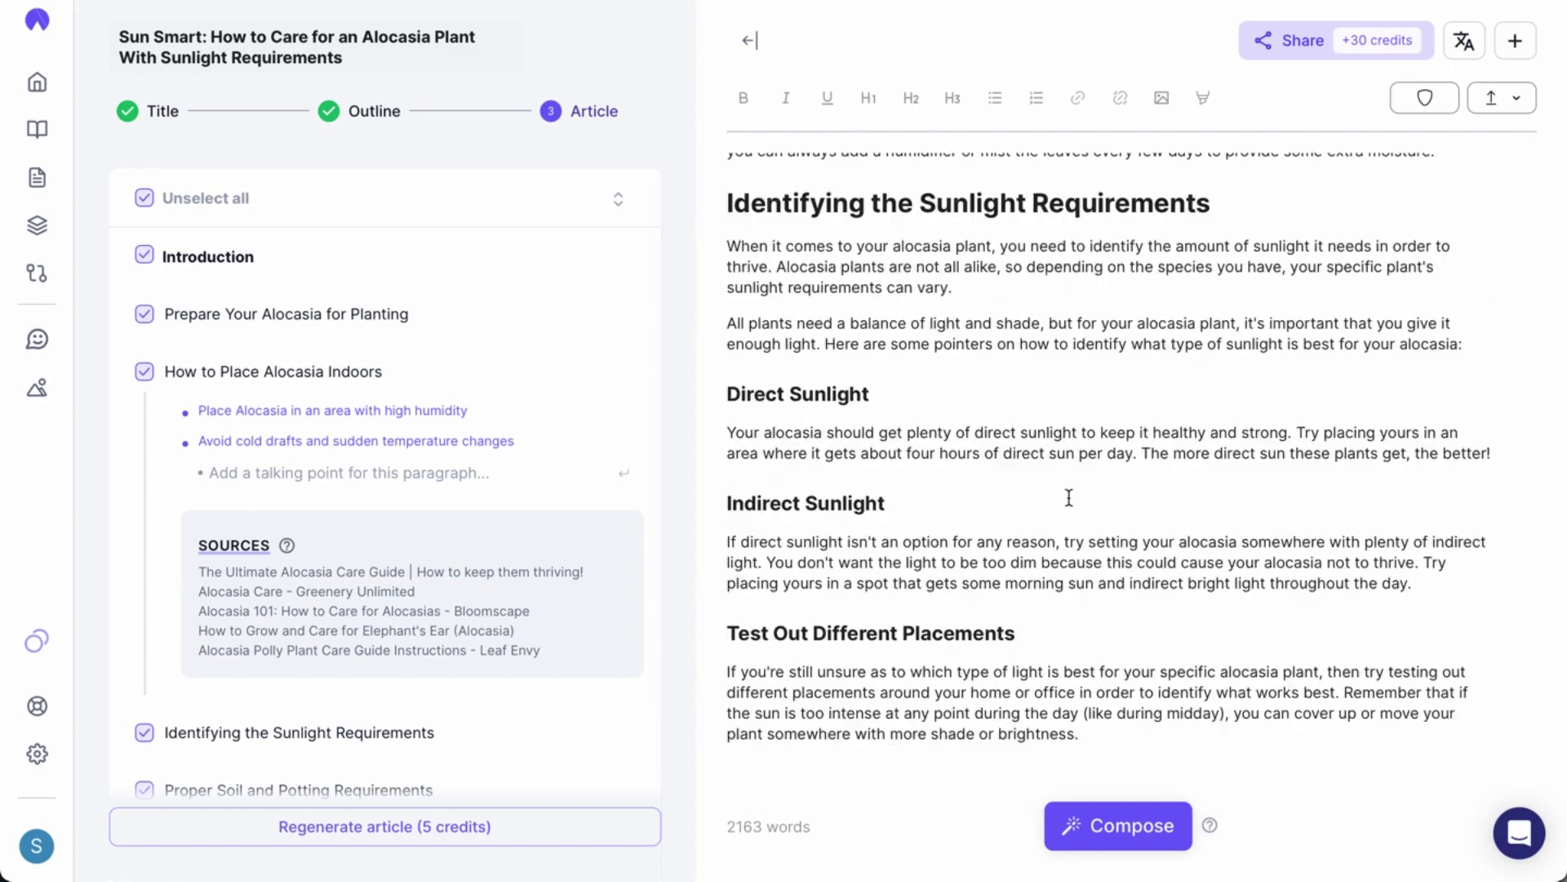
pyautogui.scroll(-2, 1068, 499)
pyautogui.scroll(-2, 1068, 499)
pyautogui.scroll(-3, 1069, 499)
pyautogui.scroll(-2, 1068, 498)
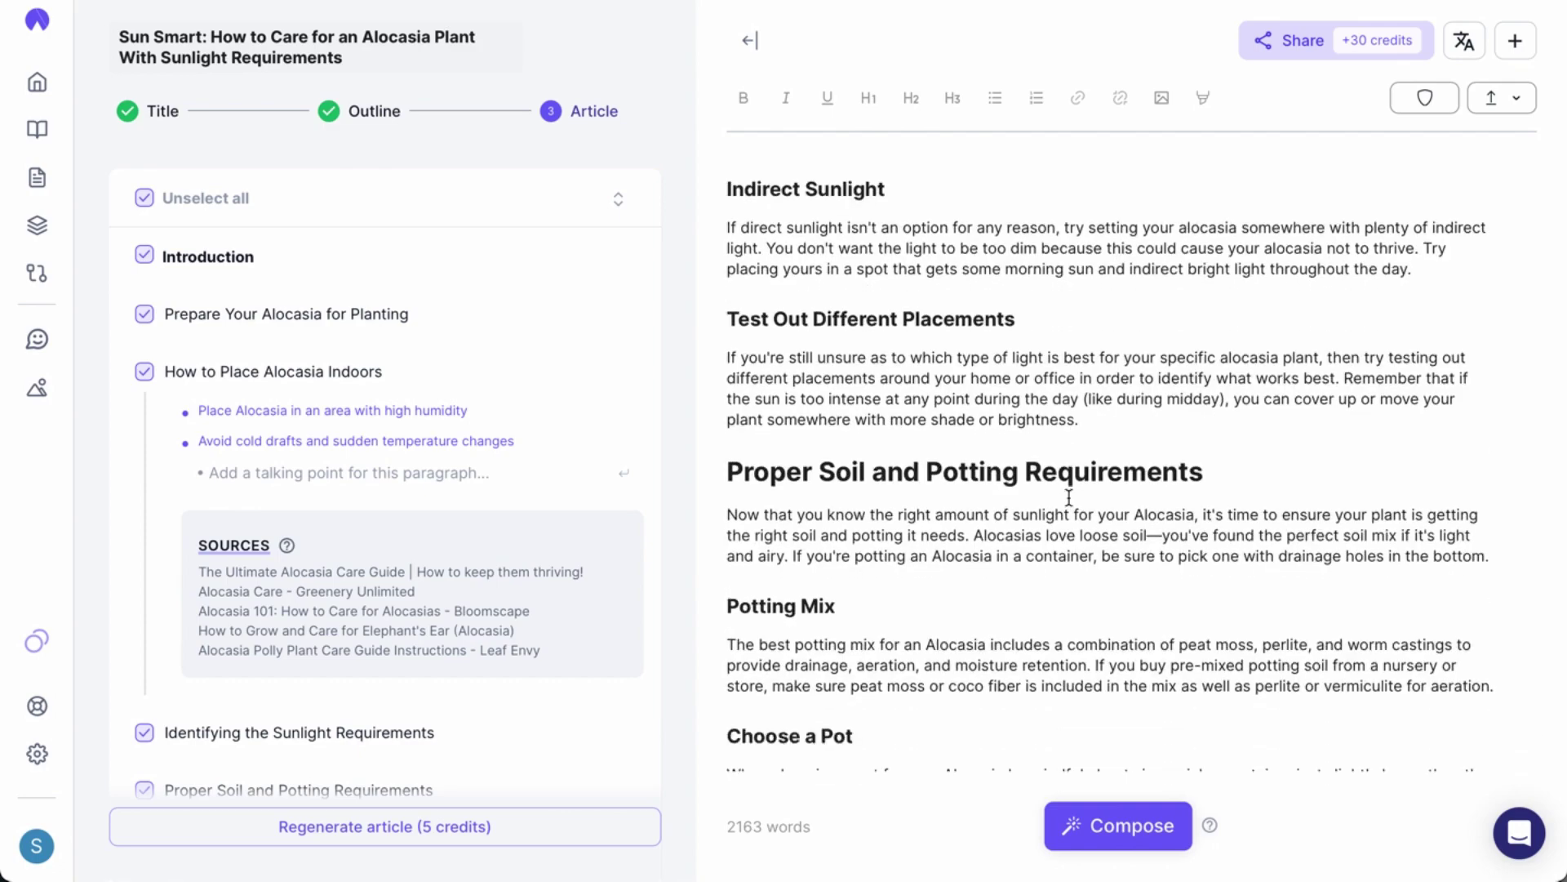
pyautogui.scroll(-2, 1069, 498)
pyautogui.scroll(-3, 1068, 498)
pyautogui.scroll(-3, 1067, 499)
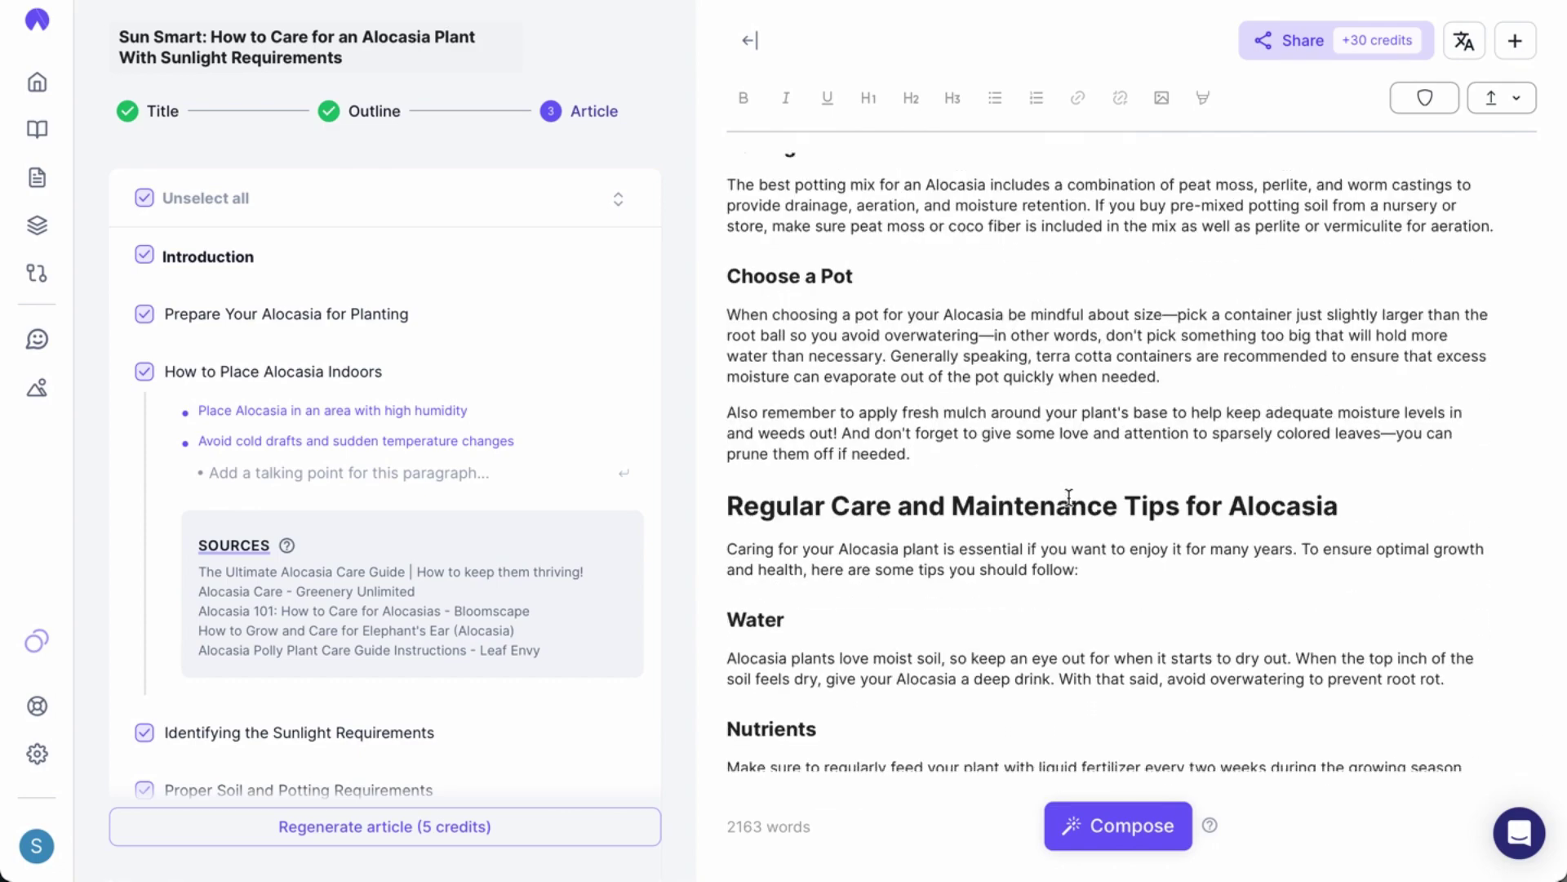
pyautogui.scroll(15, 1123, 496)
# - Below the temperature sentence, add the prompt 'Write a list of 5 steps to determine the best place to place my alocasia'
pyautogui.click(1114, 584)
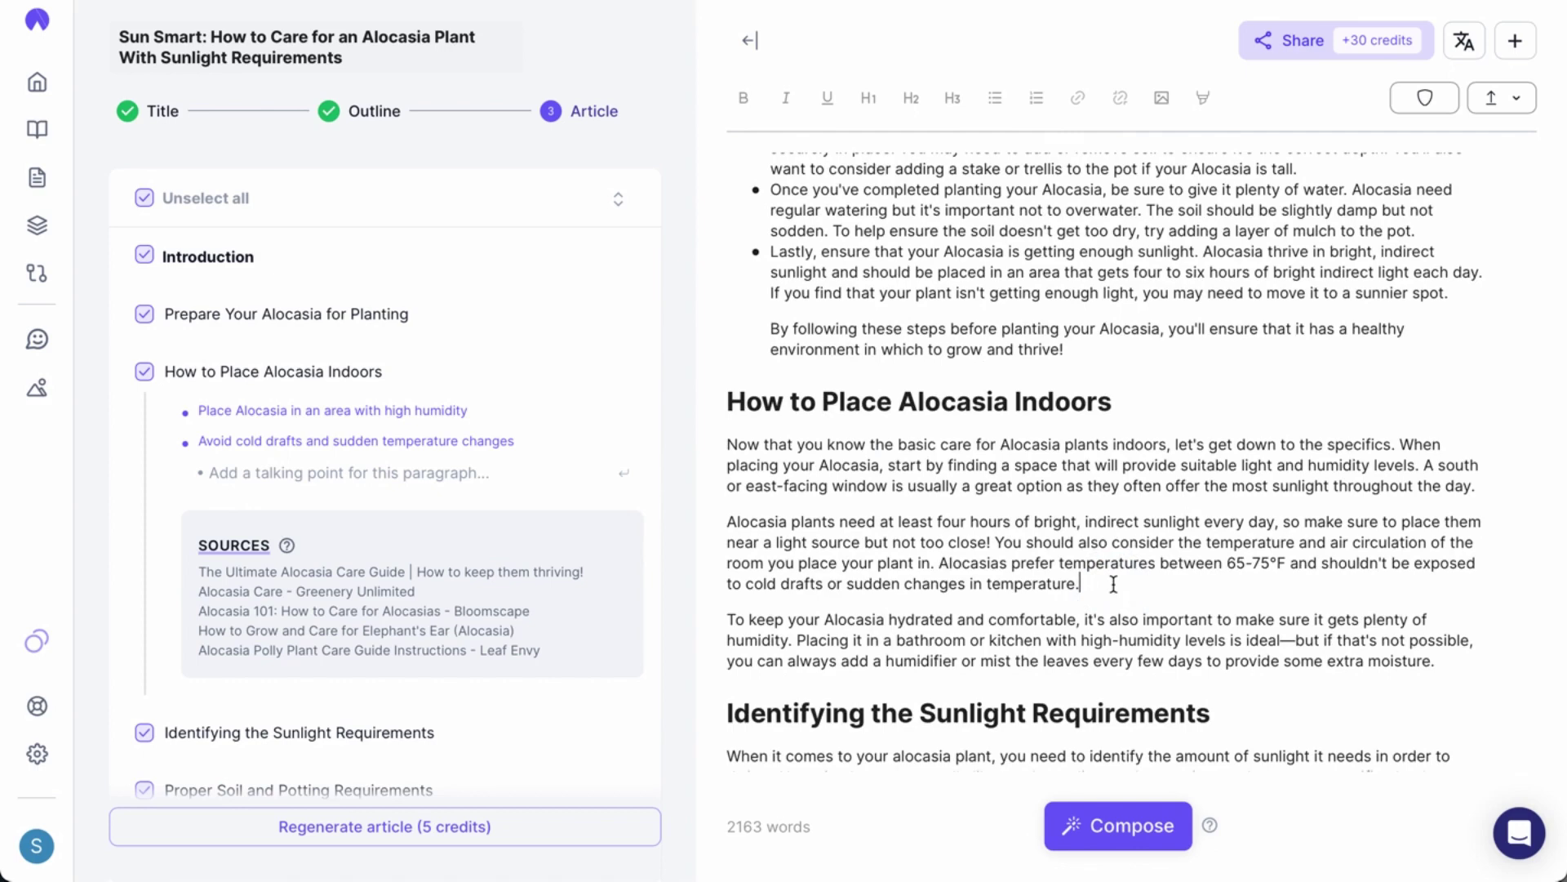
pyautogui.press('Return')
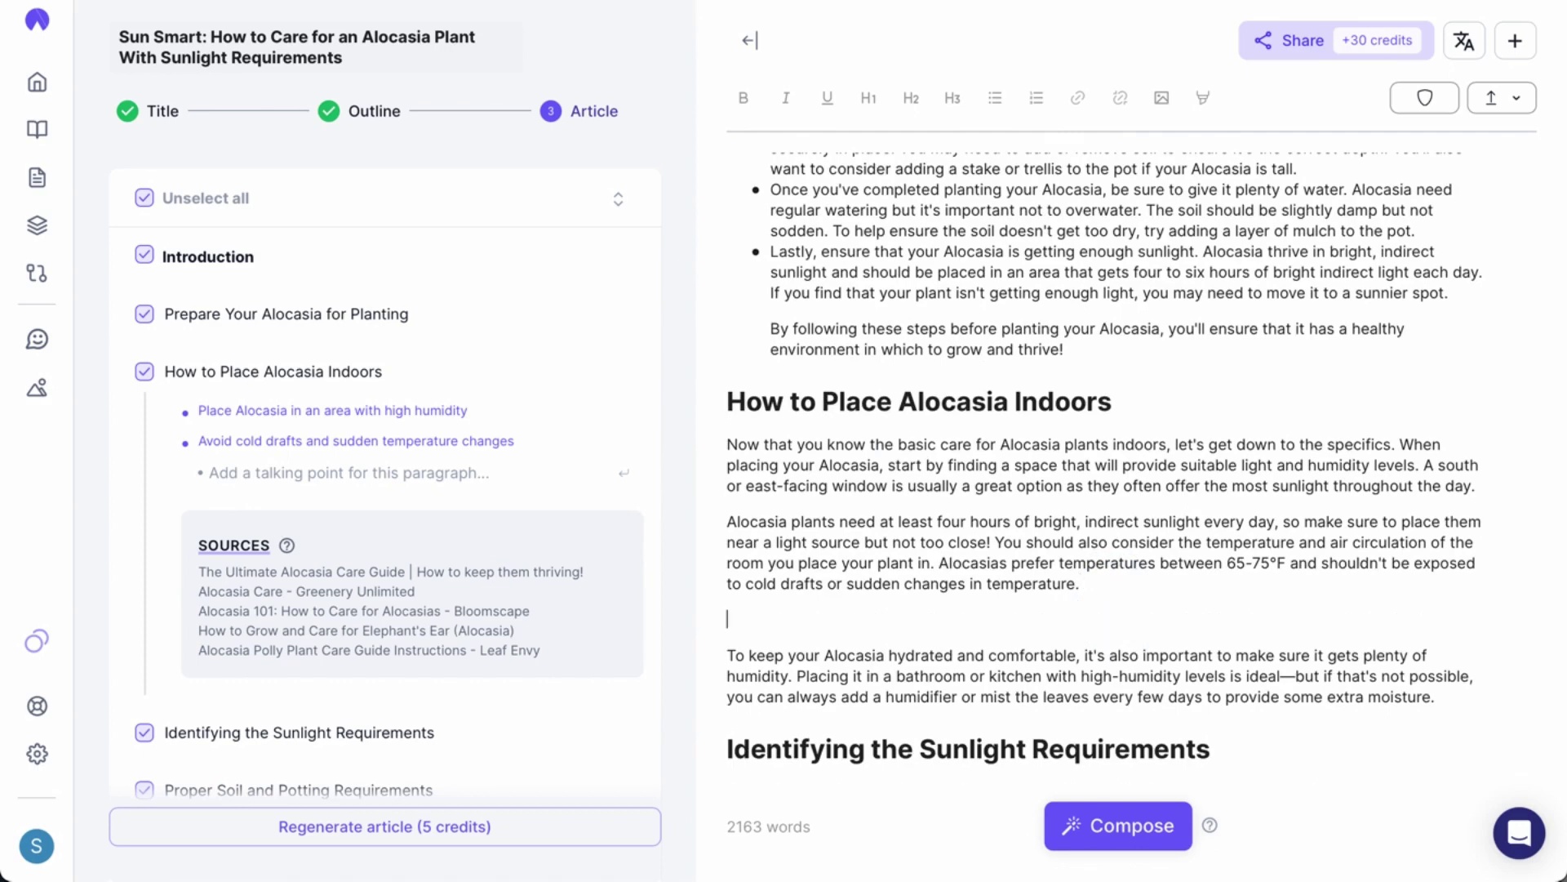
pyautogui.write('Write a l')
pyautogui.write('ist of ')
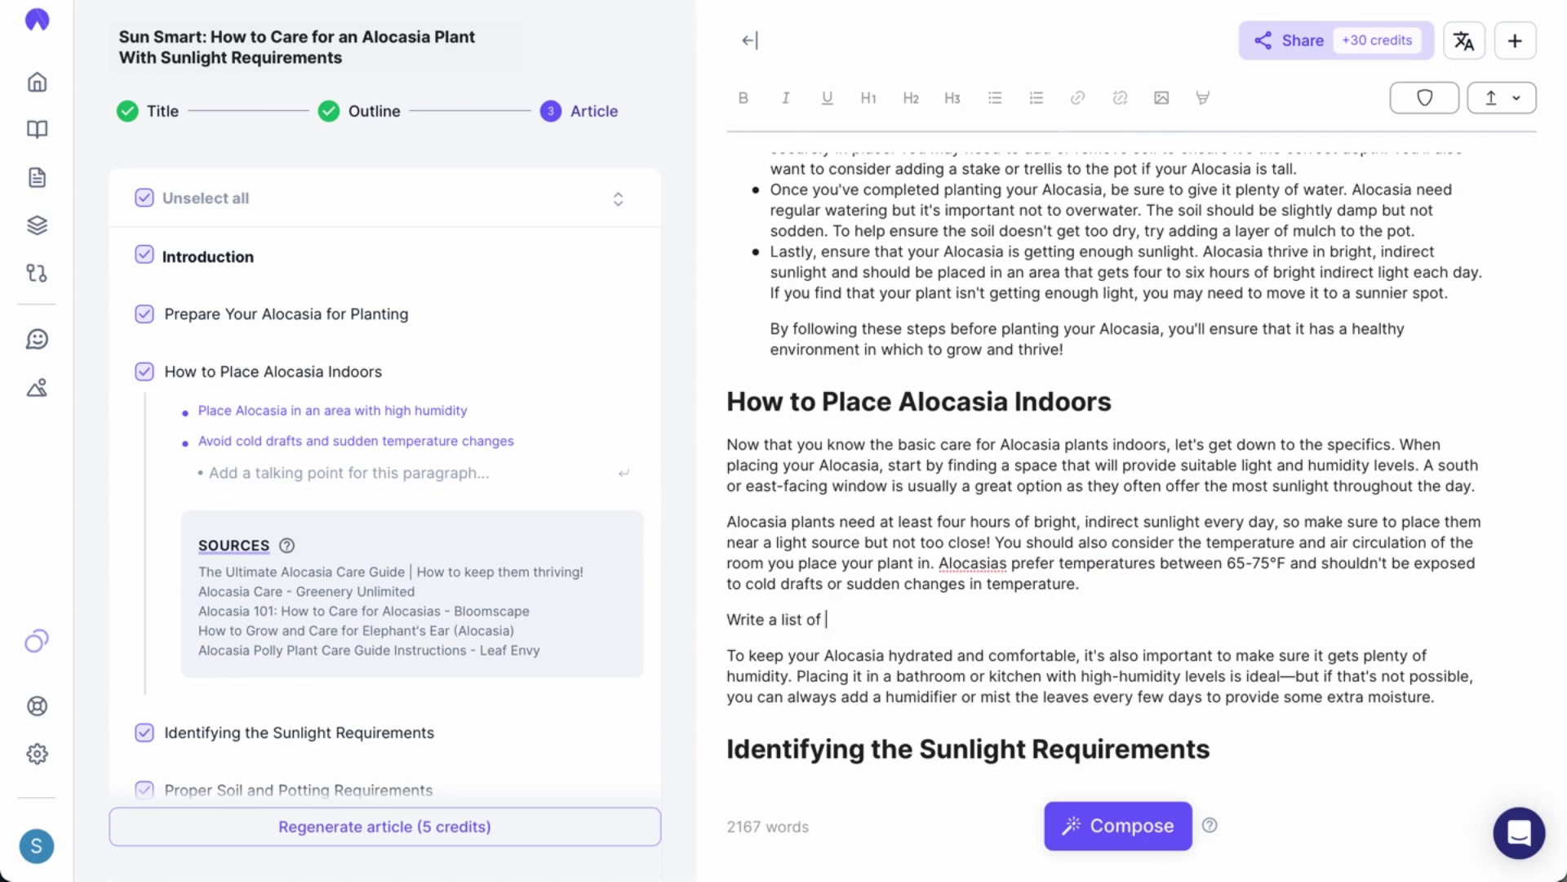
pyautogui.write('5 steps to')
pyautogui.write(' determi')
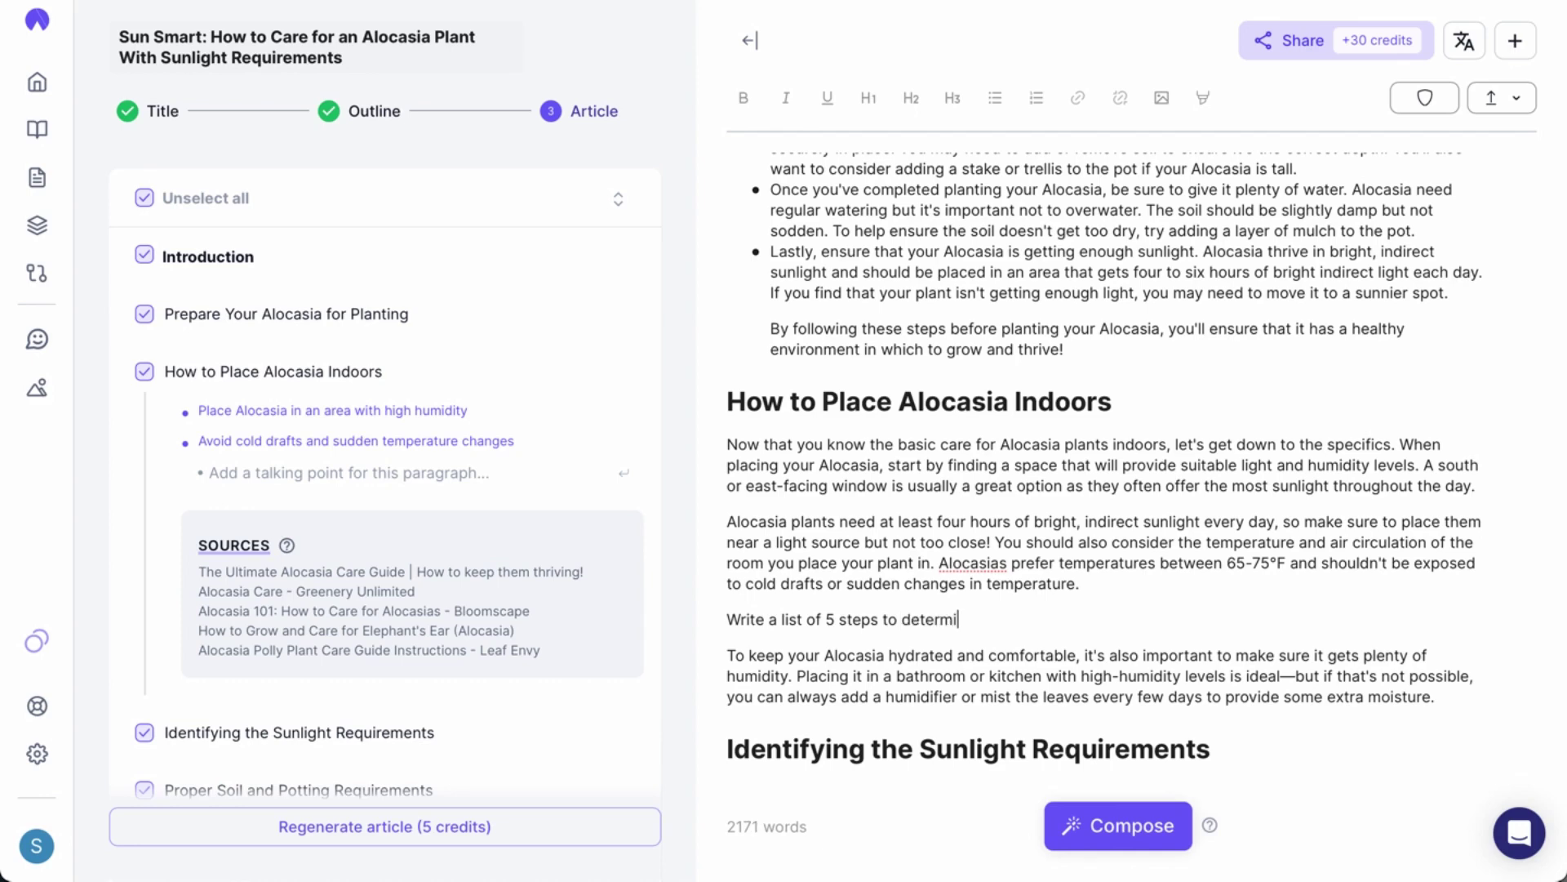
pyautogui.write('ne the best ')
pyautogui.write('place t')
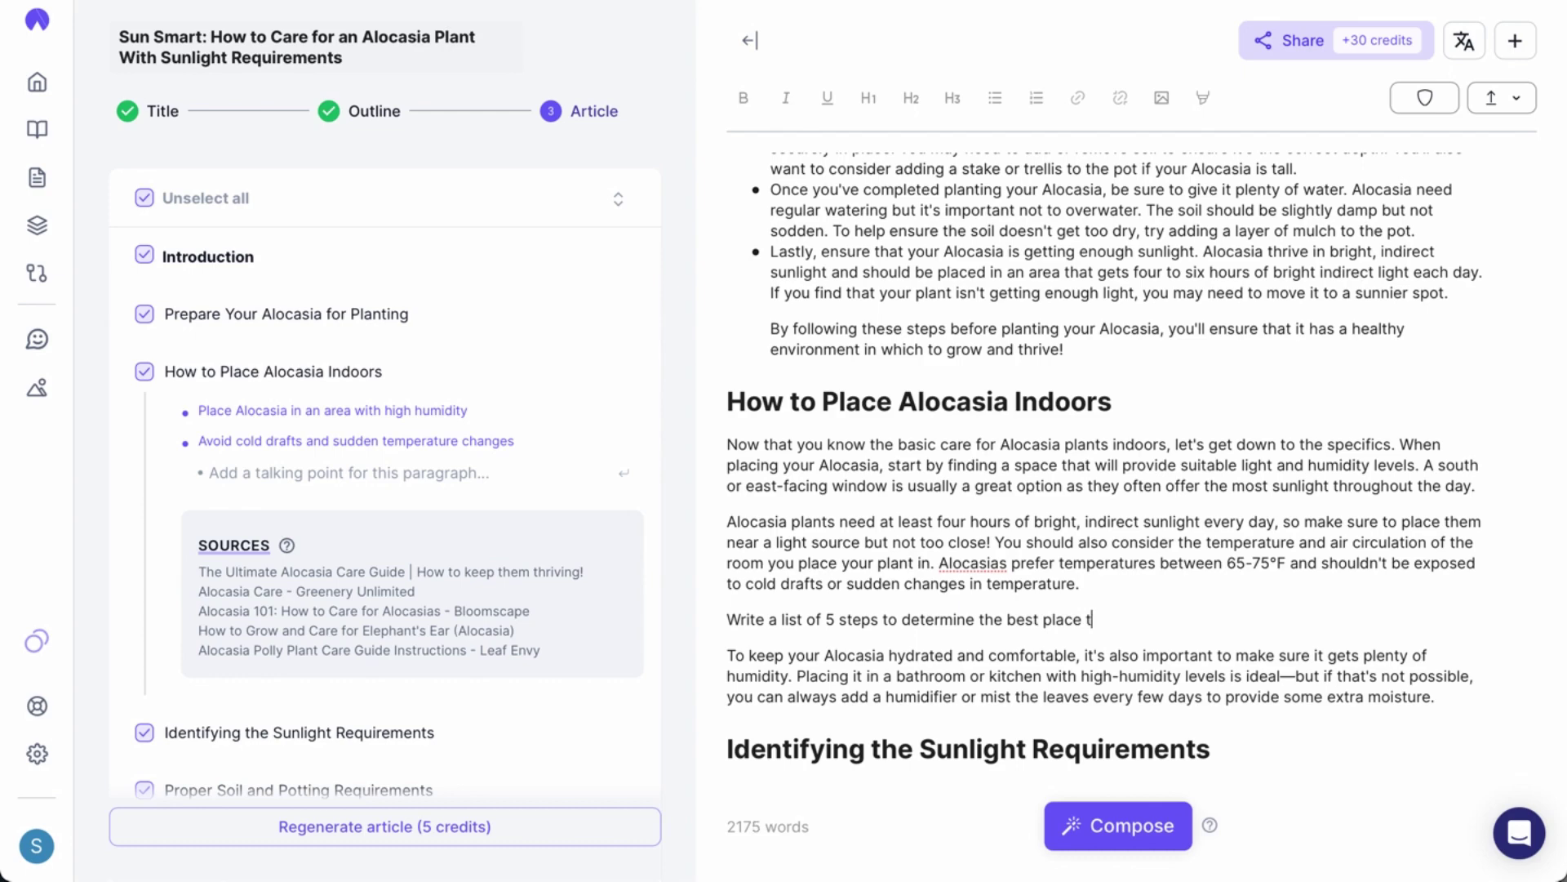
pyautogui.write('o place my ')
pyautogui.write('alocasia')
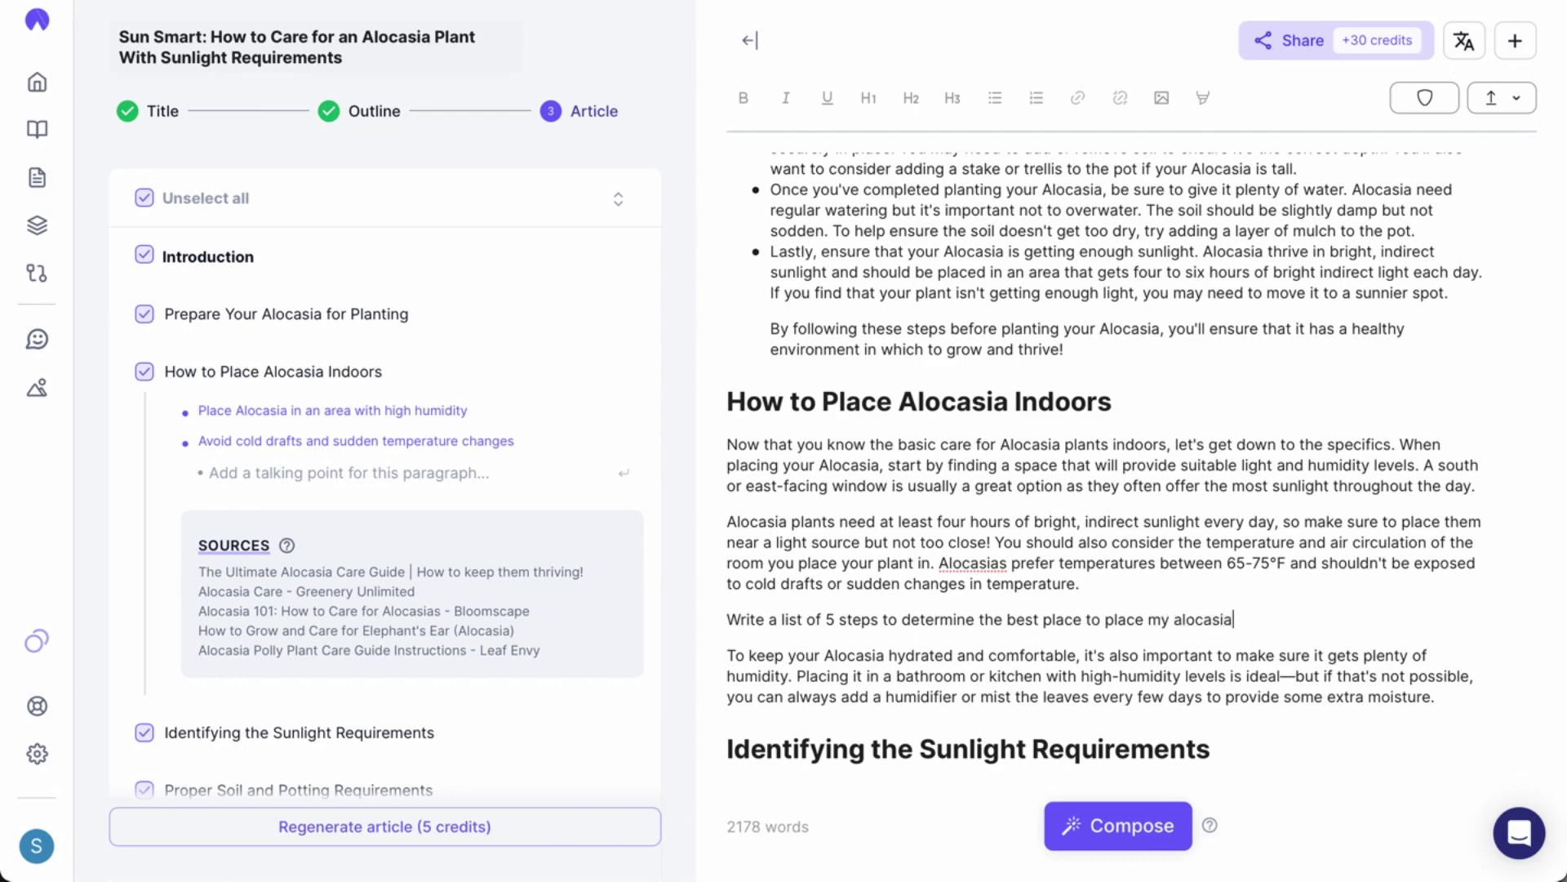
pyautogui.press('Return')
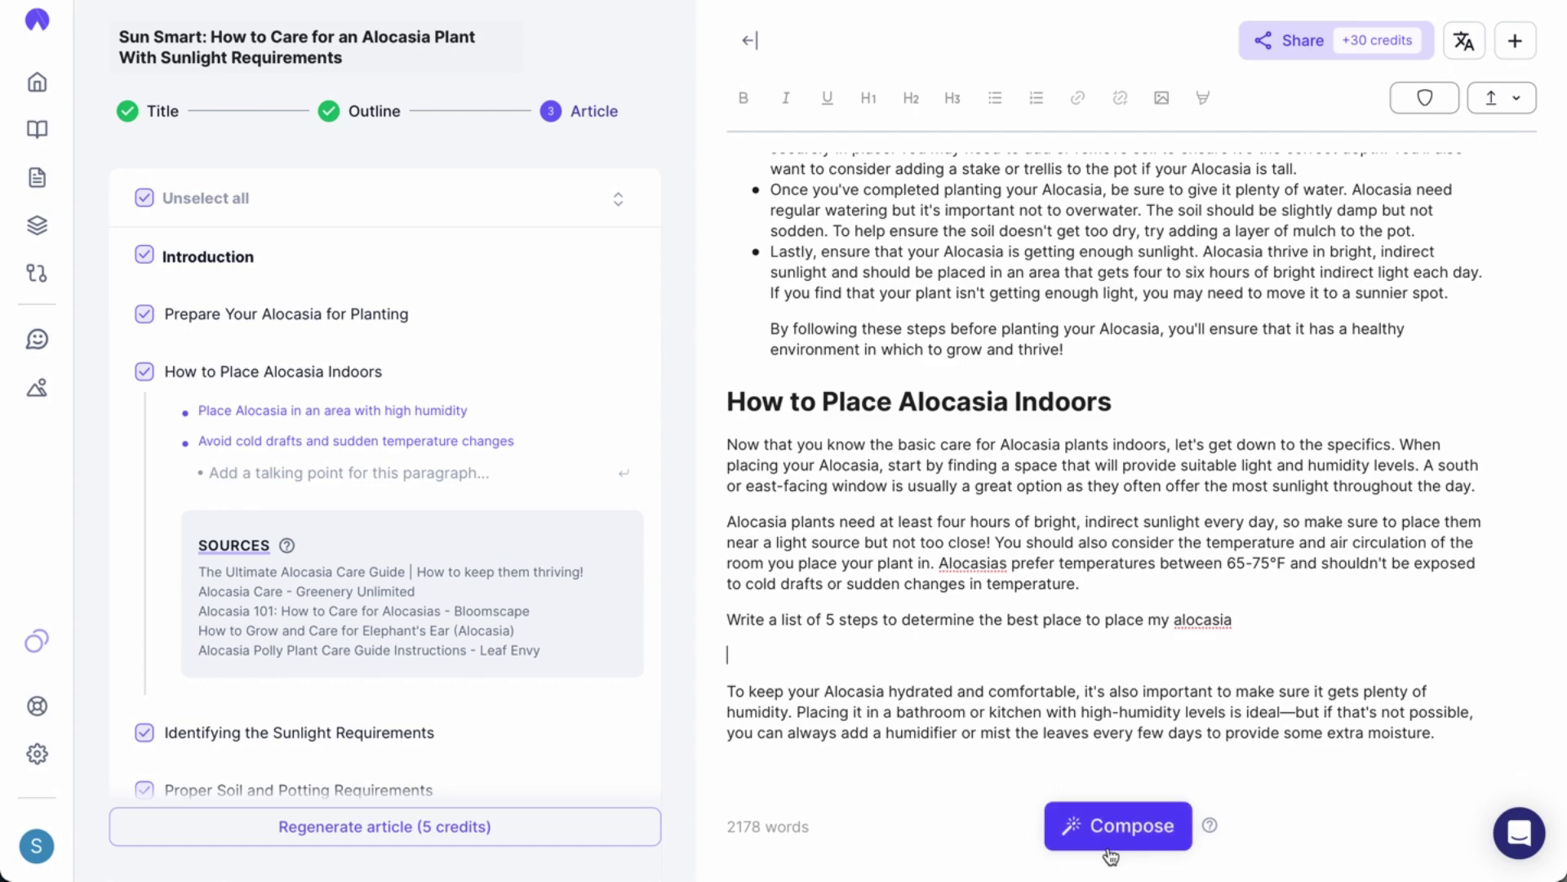
# - Generate five steps for finding the best alocasia spot from the prompt and accept them
pyautogui.click(1132, 825)
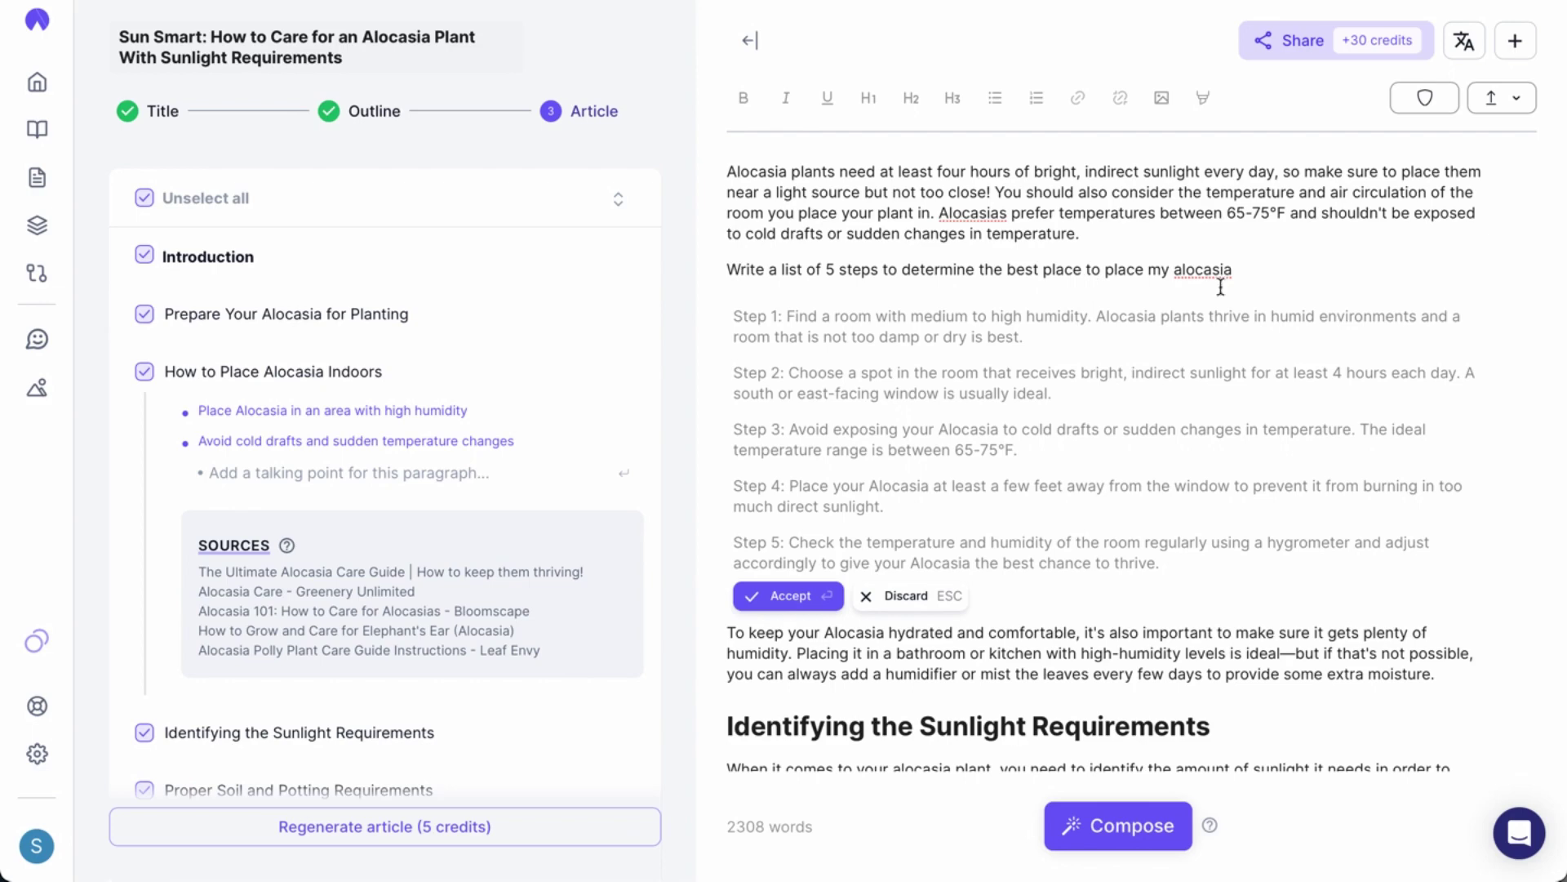
pyautogui.click(802, 596)
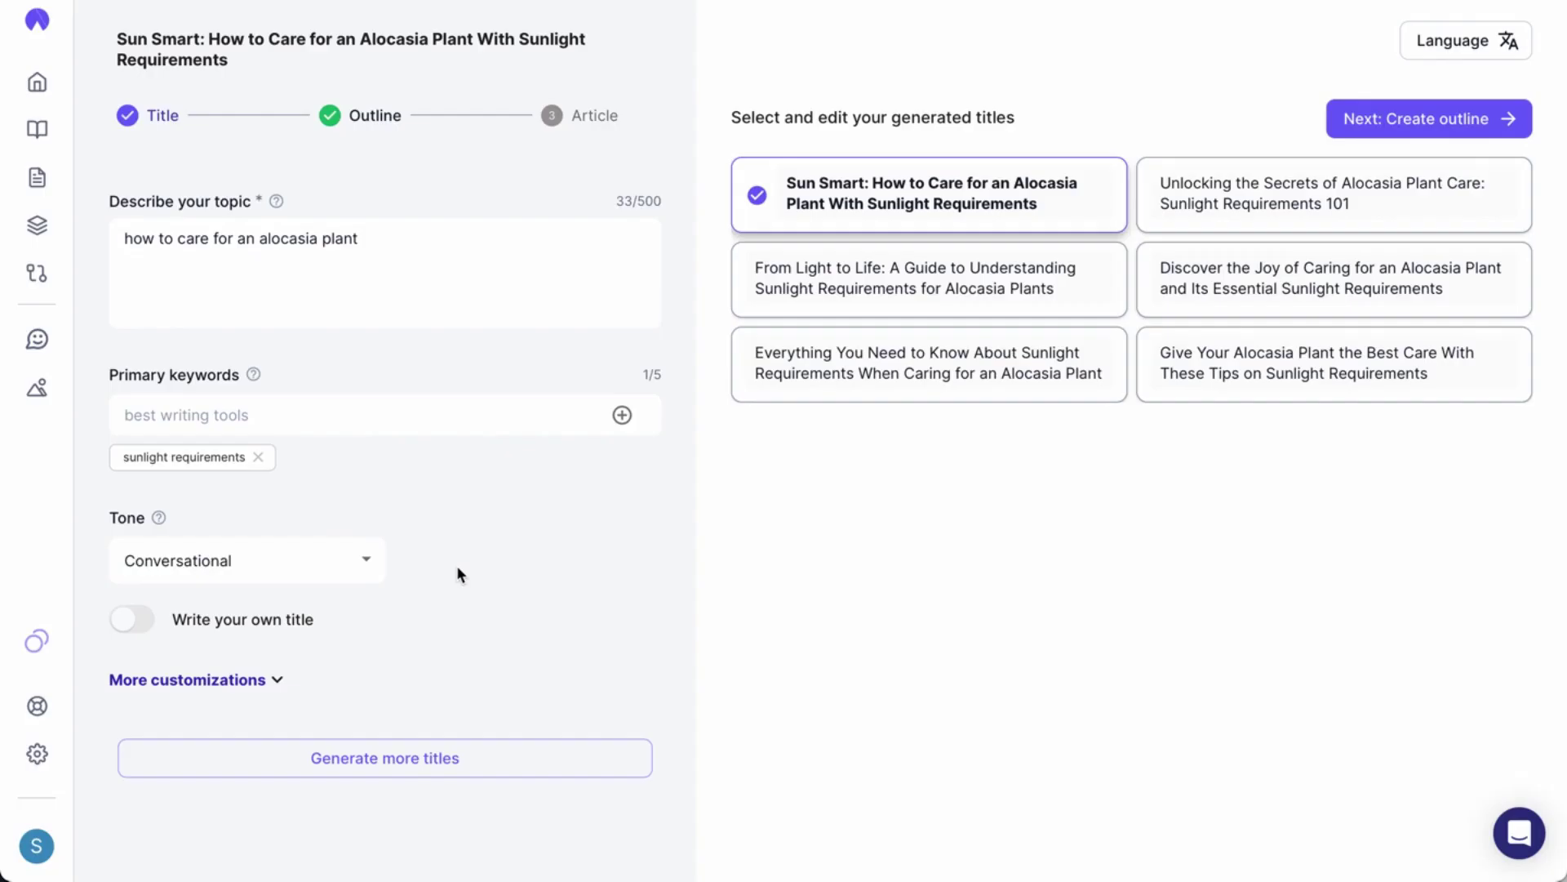
# - On the title step, expand More customizations and keep the point of view at second person
pyautogui.click(176, 684)
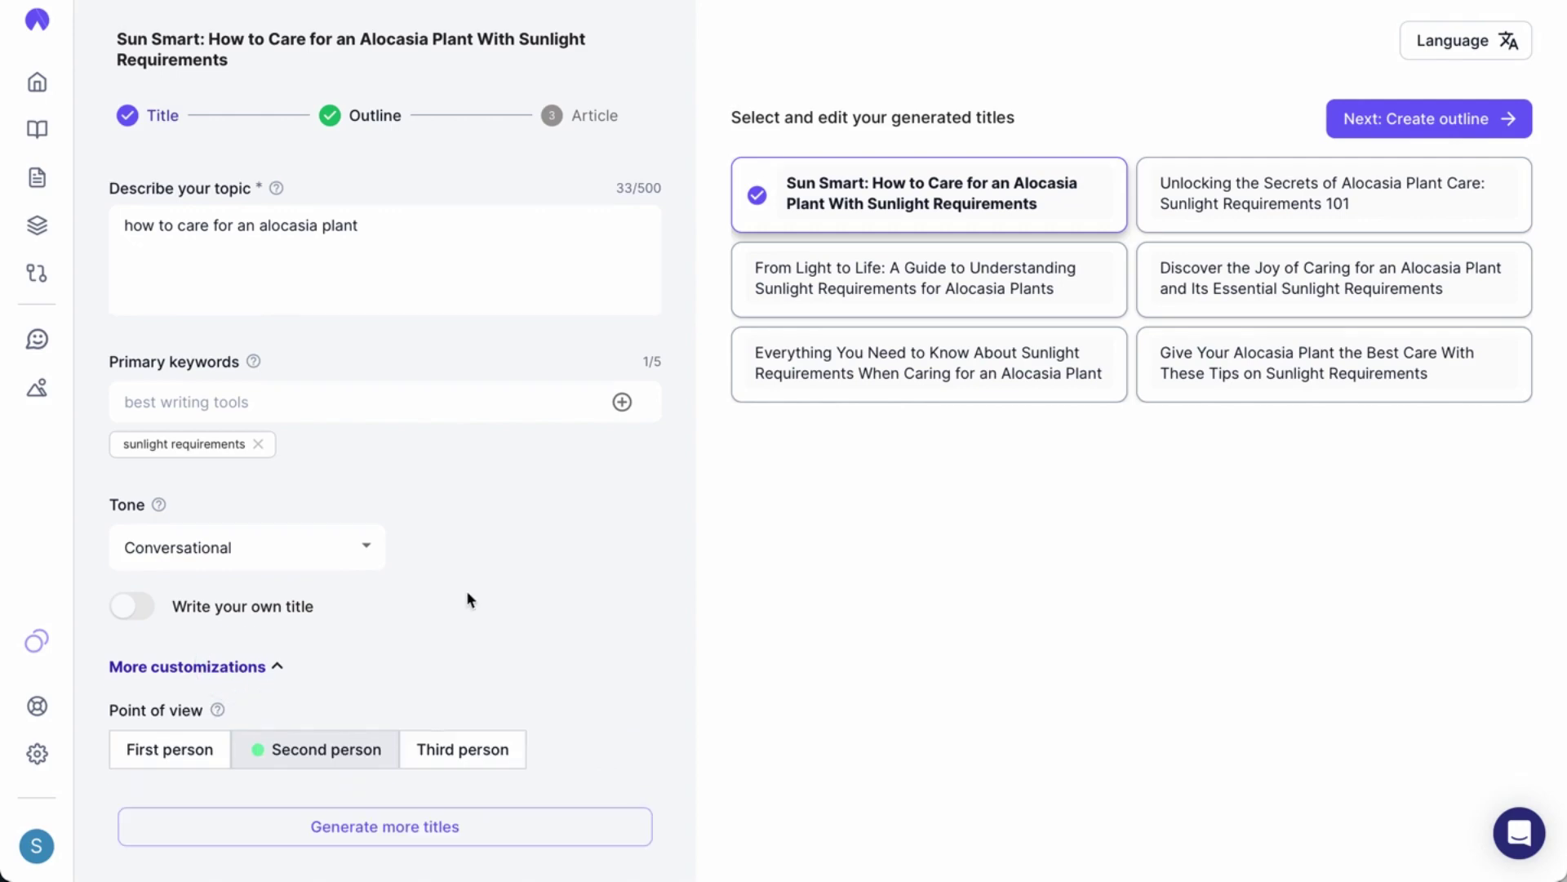
pyautogui.scroll(-3, 467, 600)
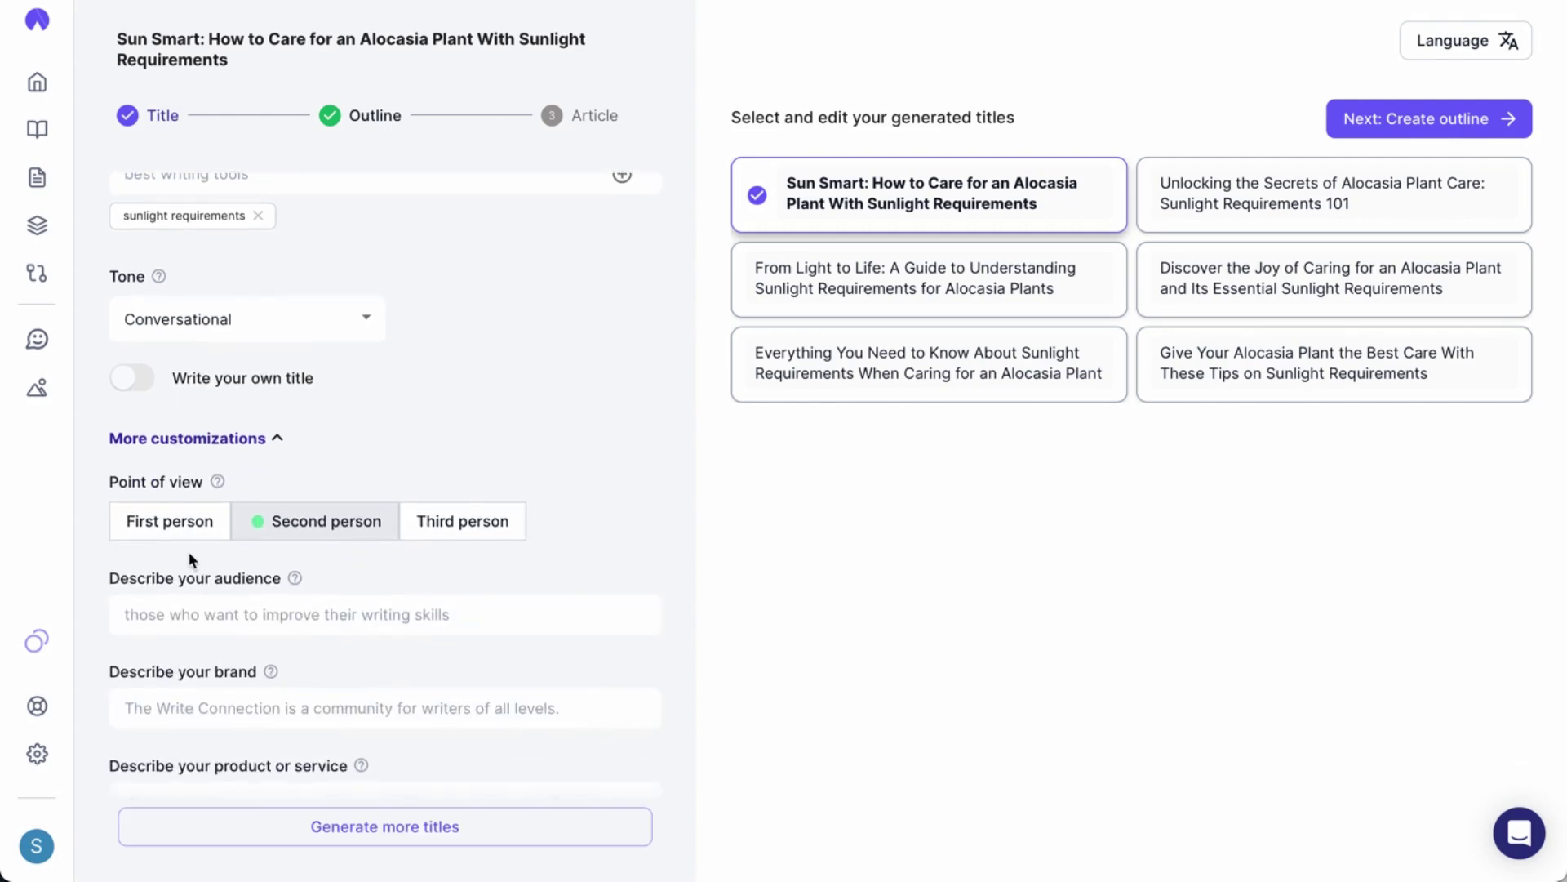
pyautogui.click(214, 528)
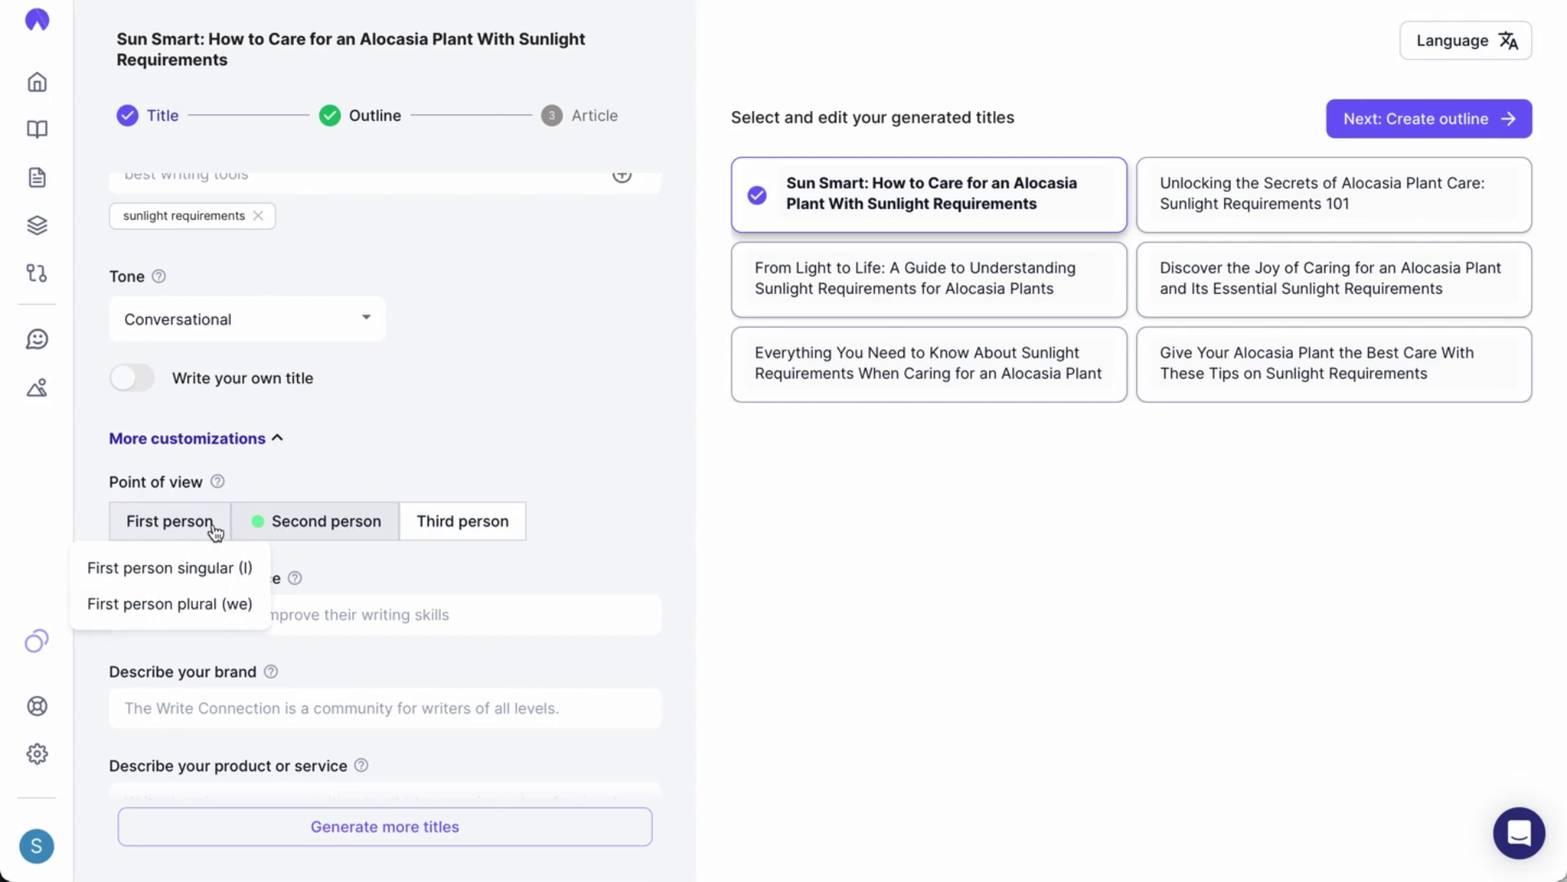
pyautogui.click(214, 528)
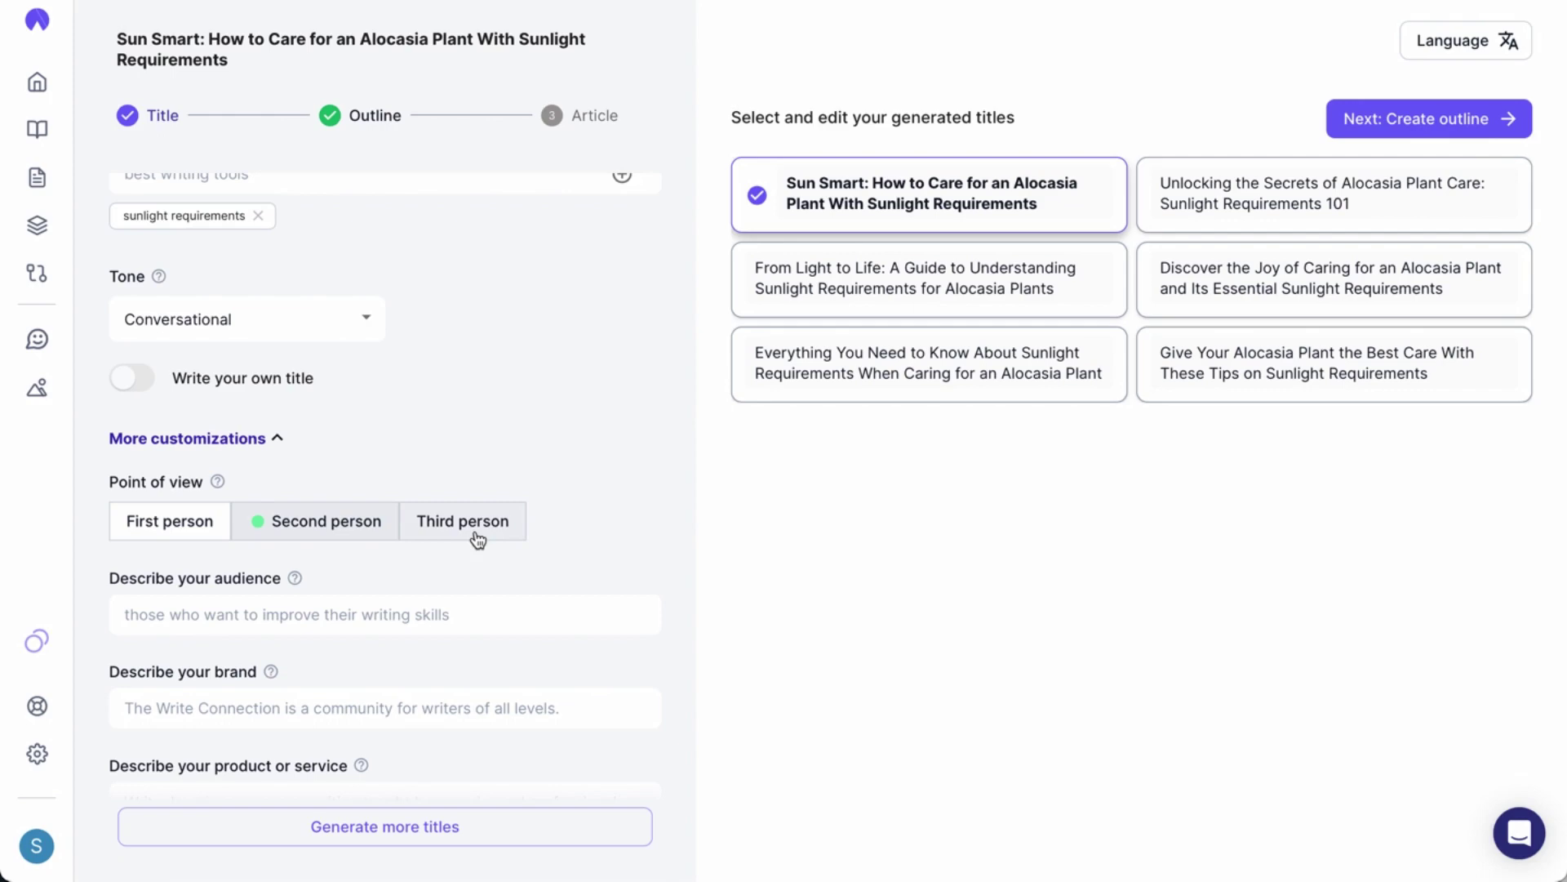
pyautogui.scroll(-1, 477, 539)
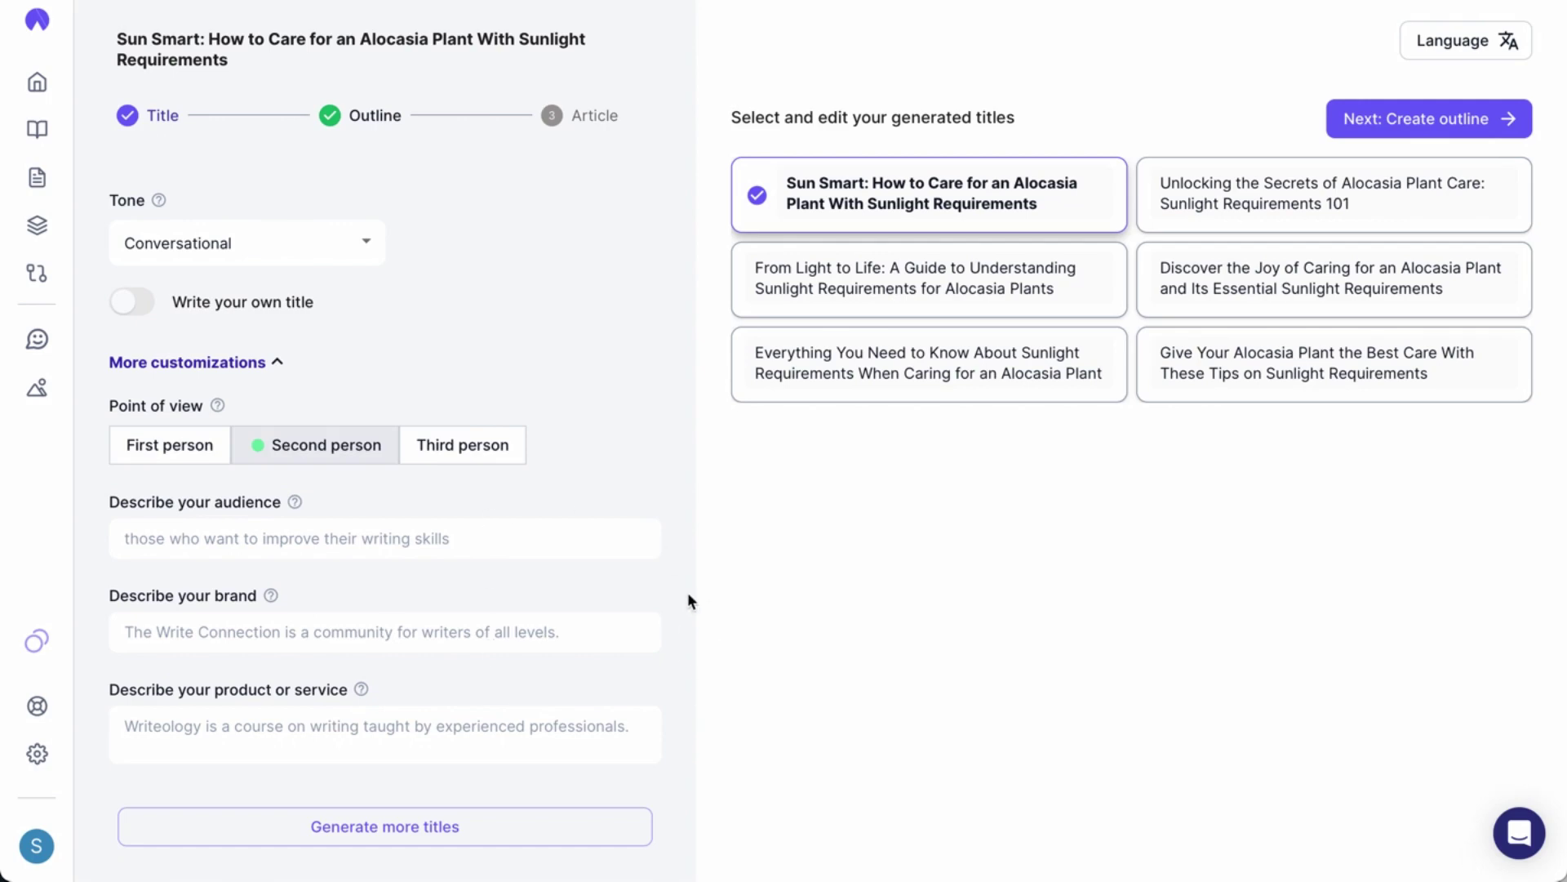
# - Describe the target audience as 'plant enthusiasts that are interested in grow lights'
pyautogui.click(566, 539)
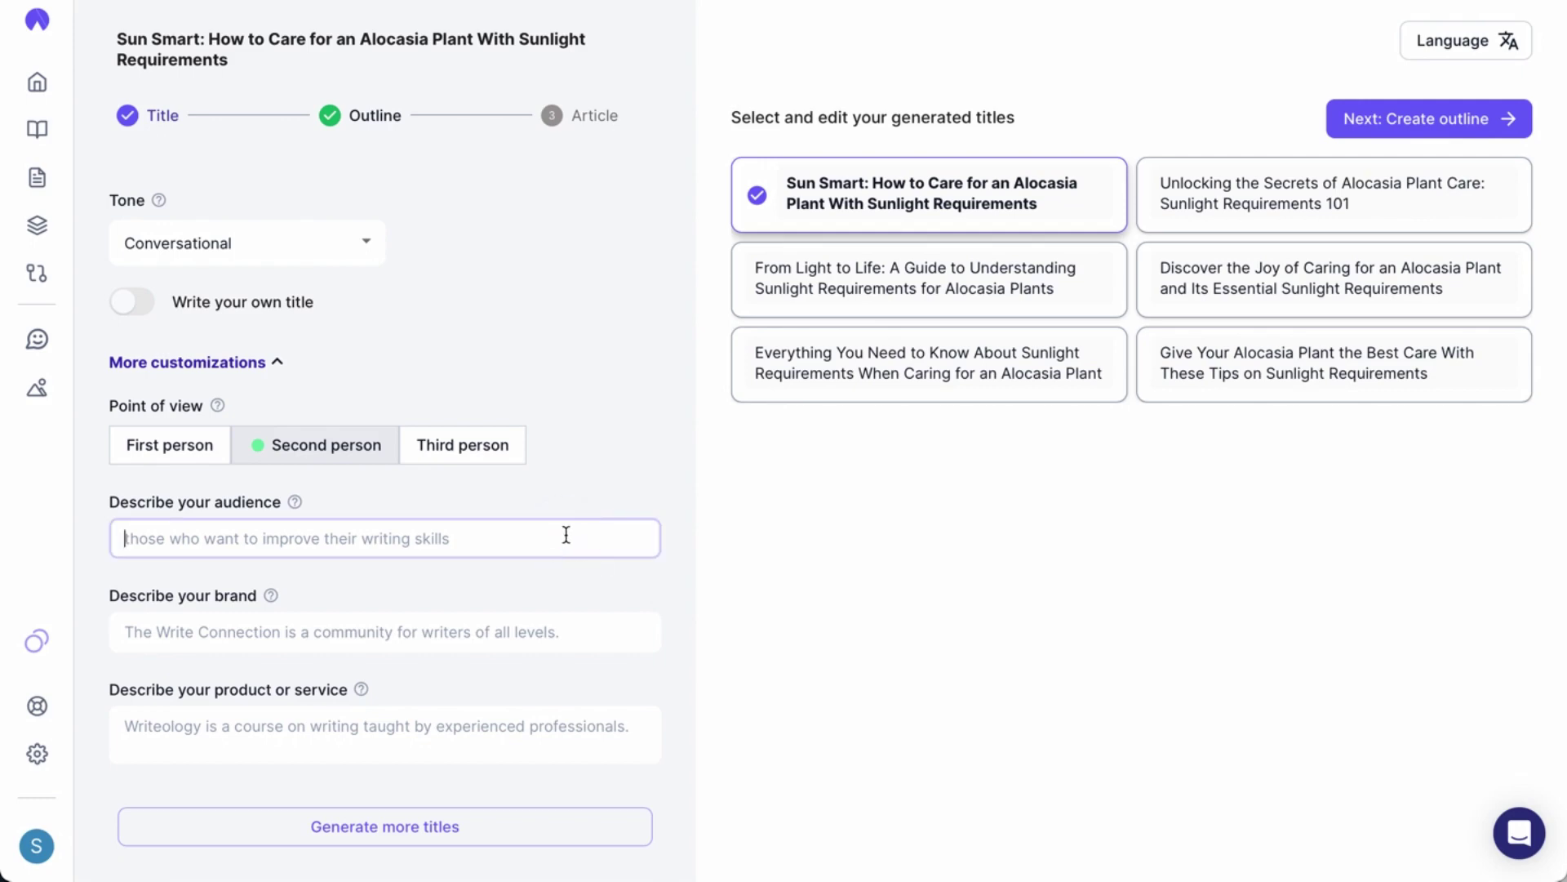
pyautogui.write('b')
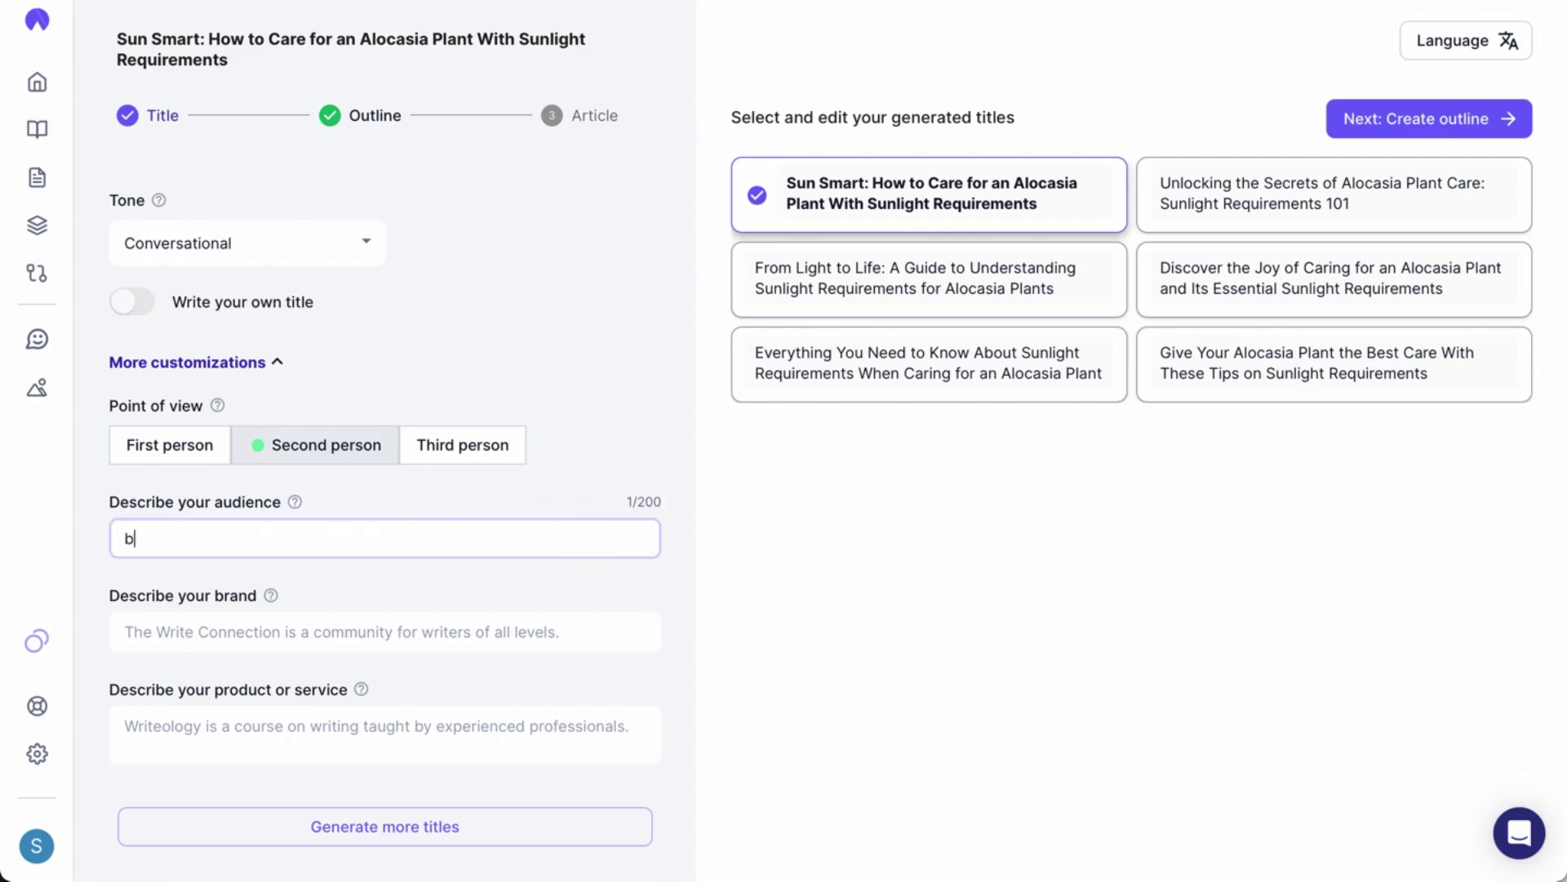
pyautogui.write('e')
pyautogui.hotkey('ctrl', 'a')
pyautogui.write('pl')
pyautogui.write('ant ent')
pyautogui.write('husiasts ')
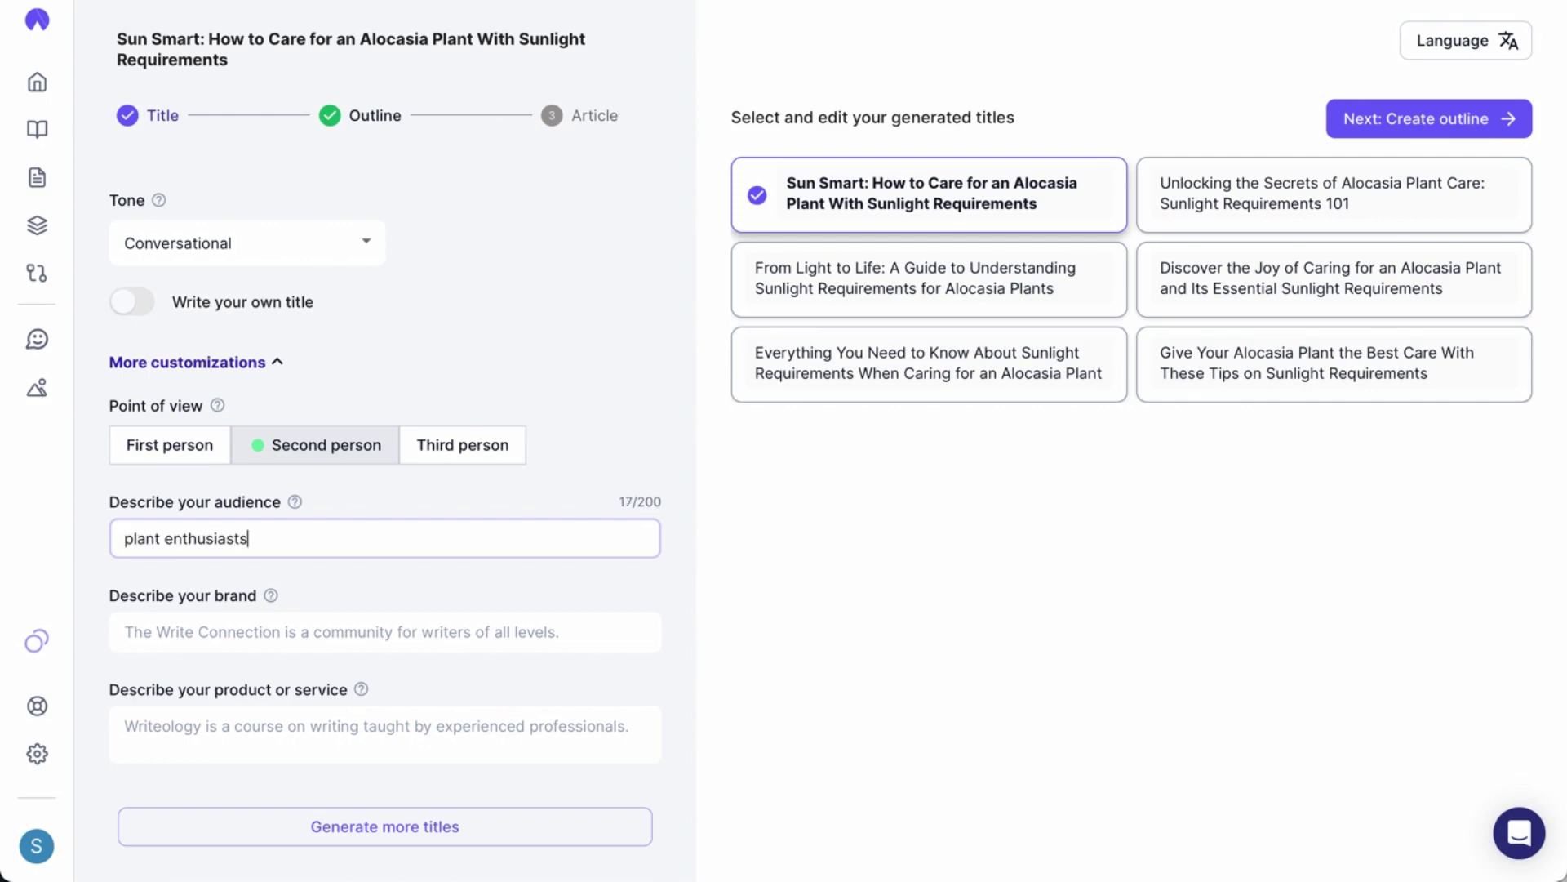
pyautogui.write('that ')
pyautogui.write('are ')
pyautogui.write('interested')
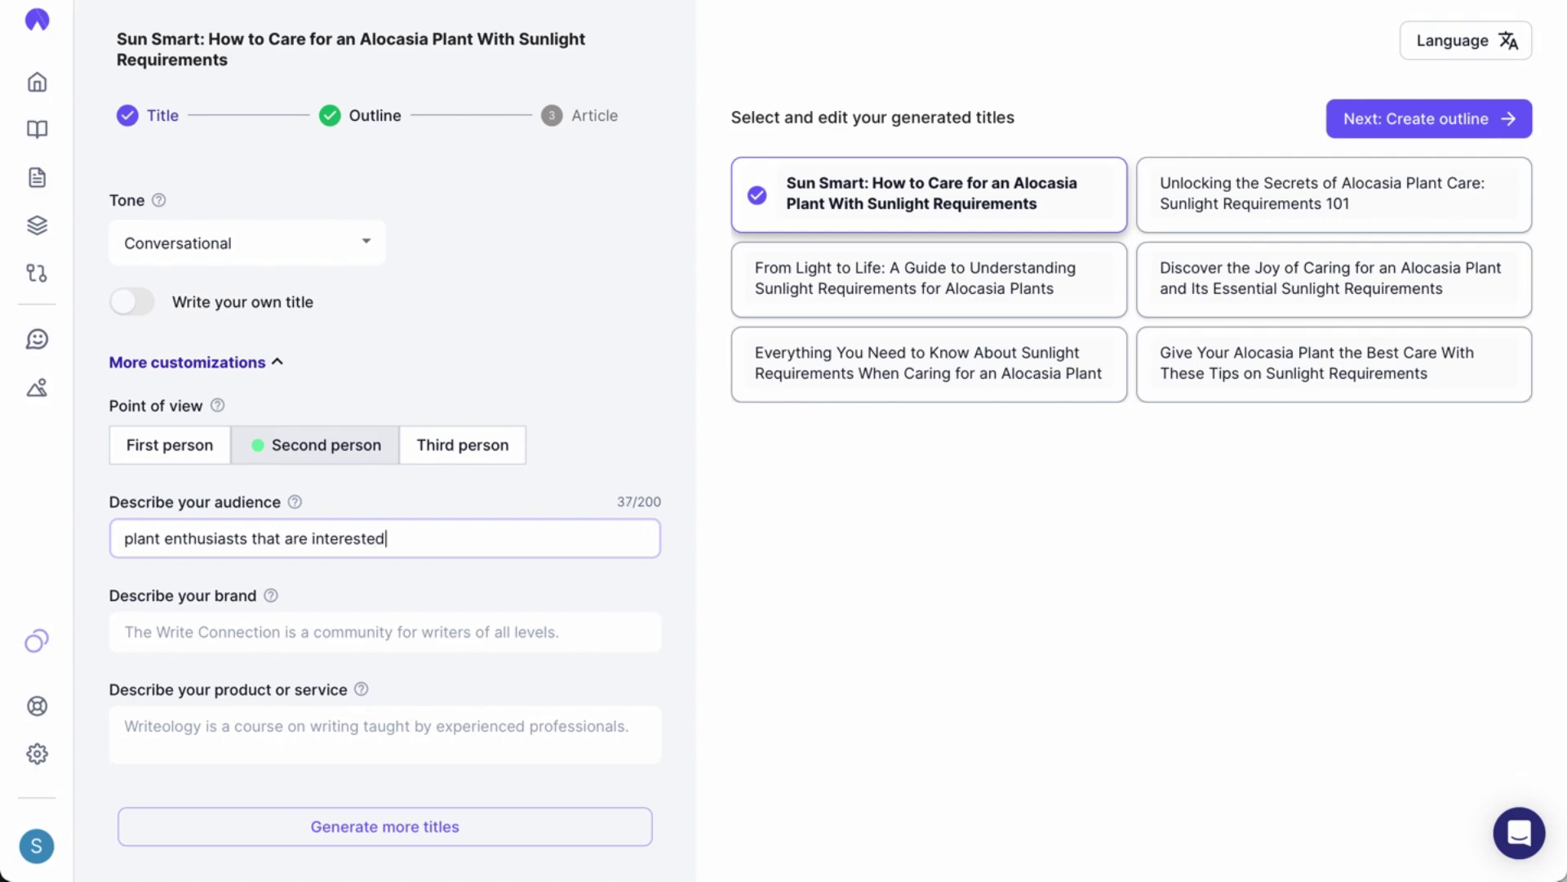
pyautogui.write(' in grow')
pyautogui.write(' lights')
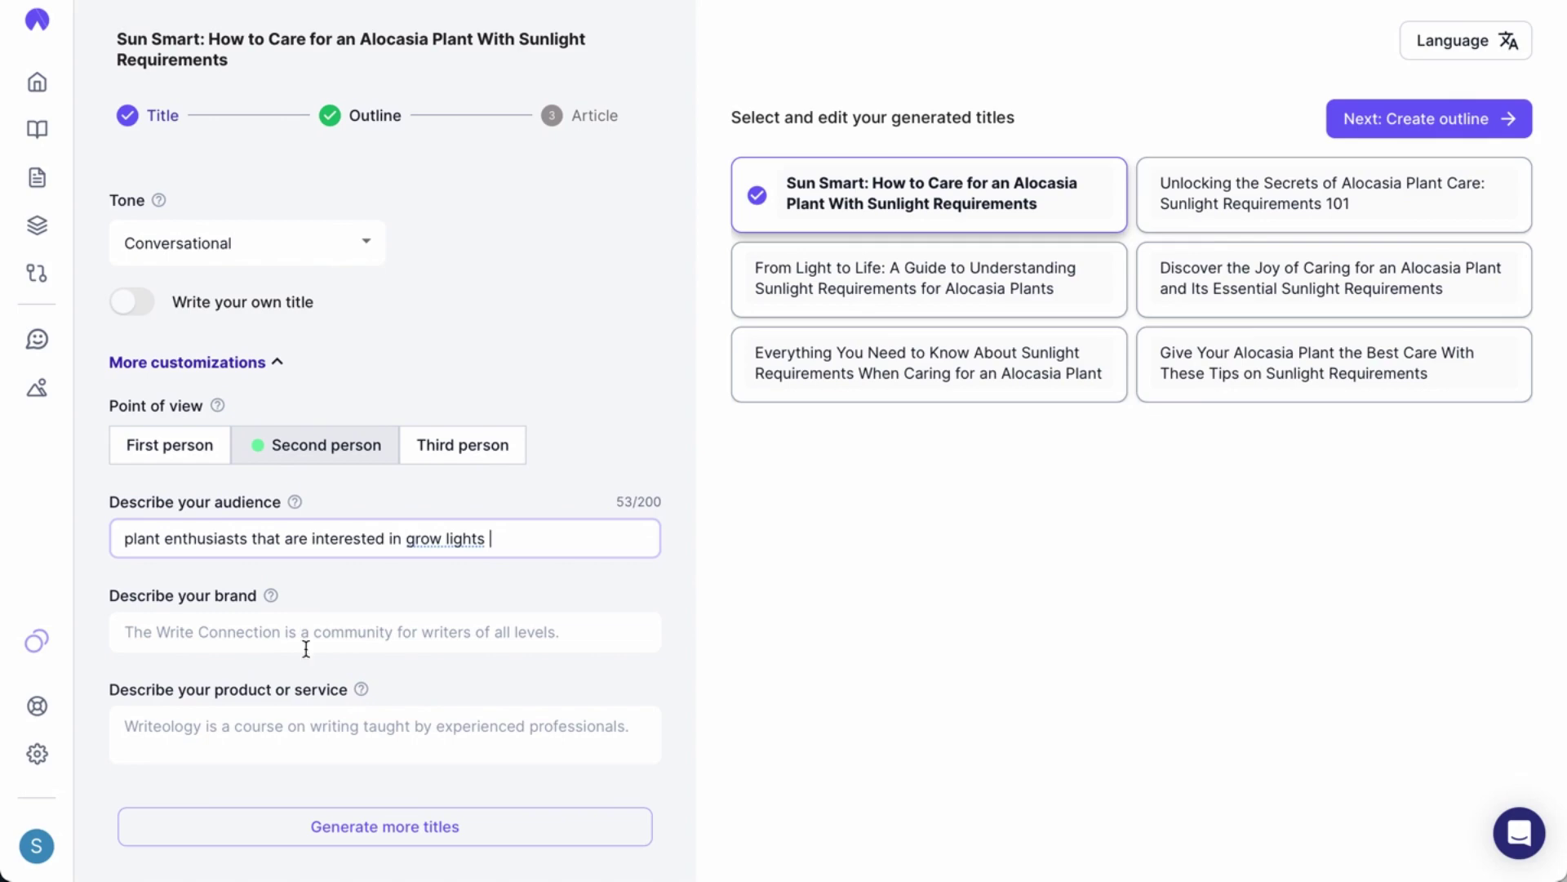
pyautogui.click(312, 736)
pyautogui.click(221, 648)
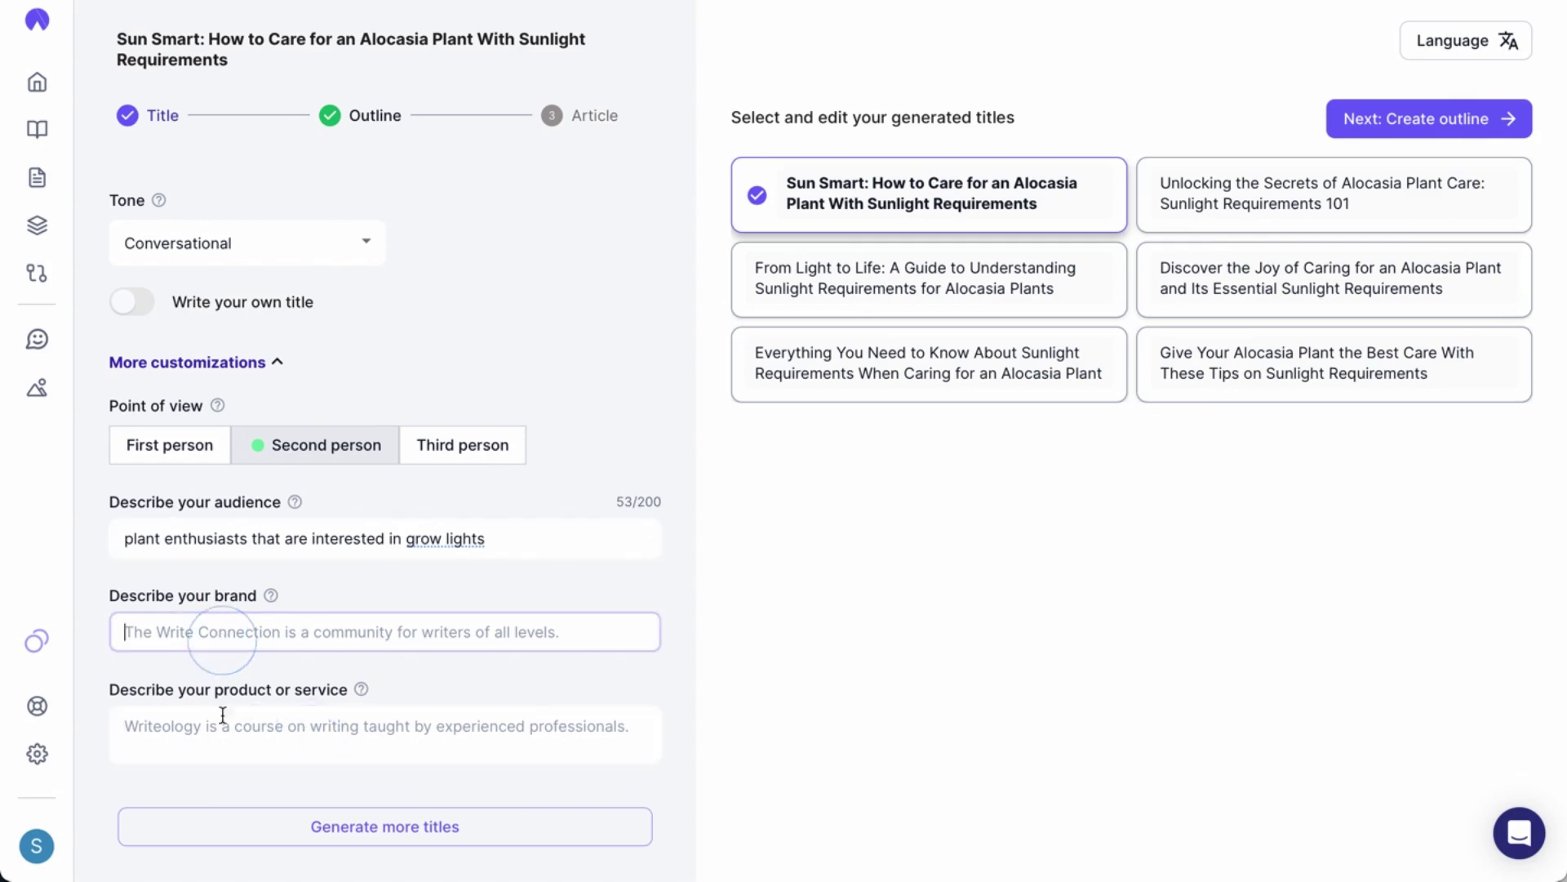
pyautogui.click(221, 732)
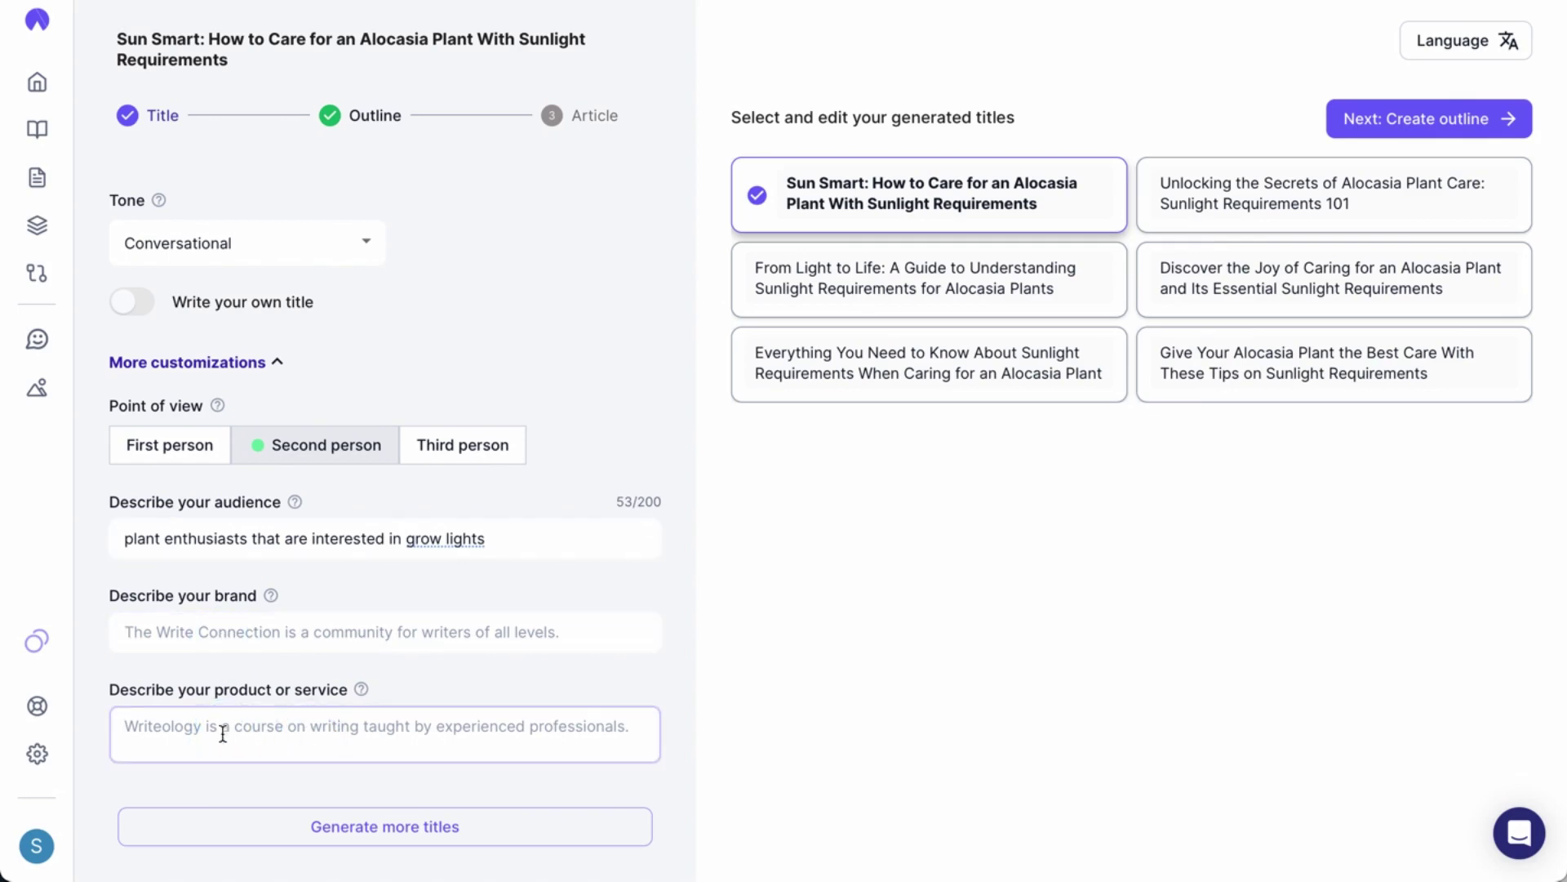